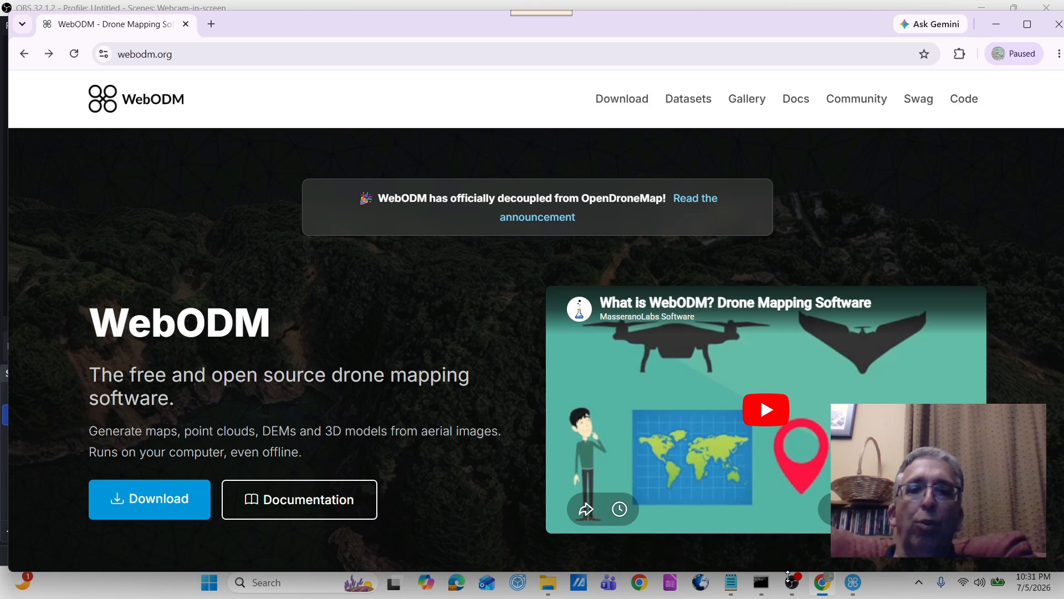
click(788, 579)
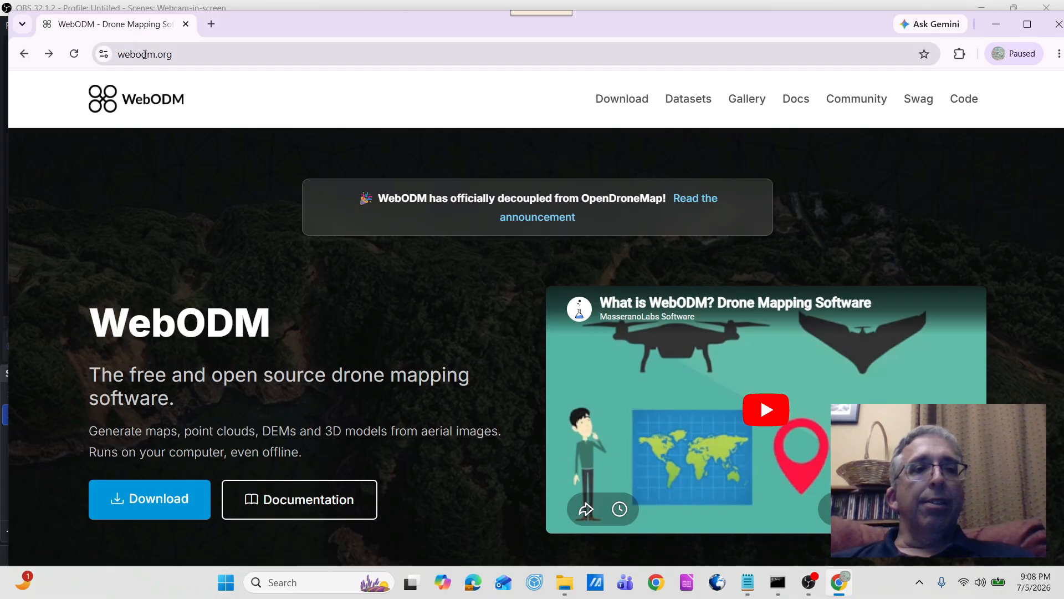
click(220, 54)
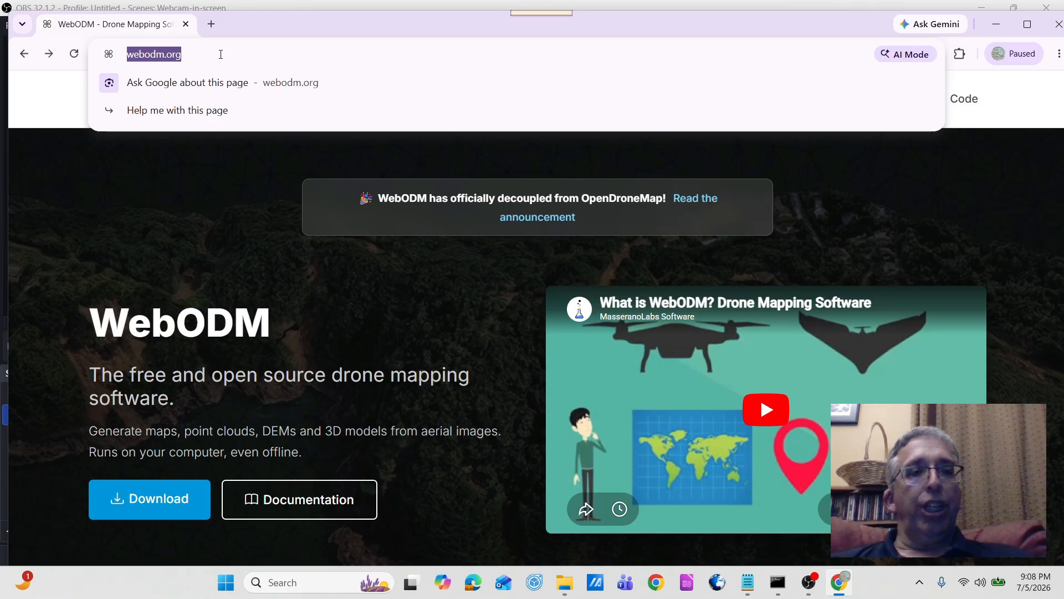
key(Escape)
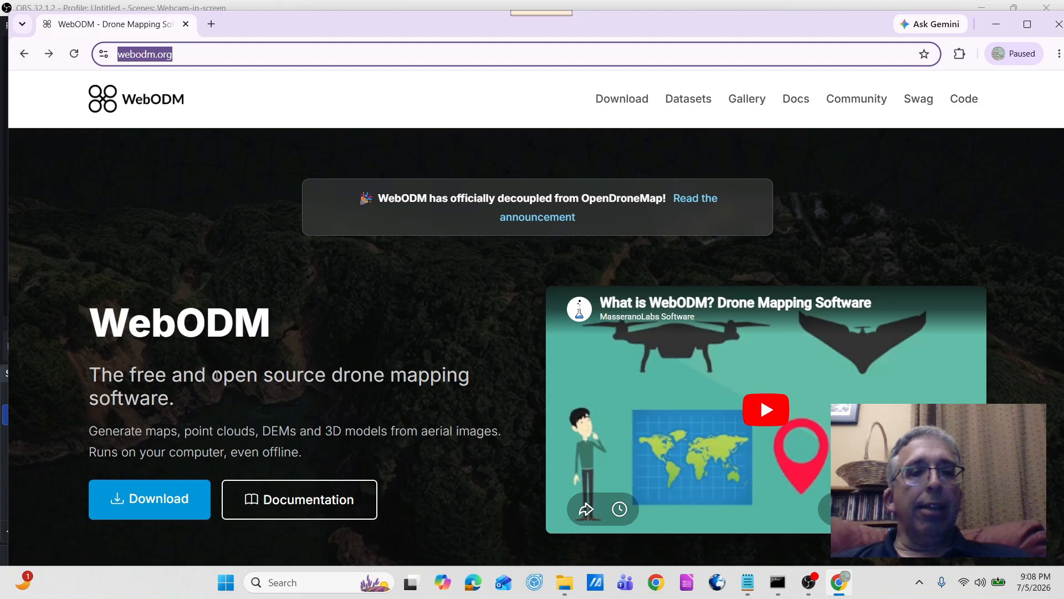
Look through the Linux and macOS download options, and download WebODM Installer v3.2.5 for Windows
click(150, 508)
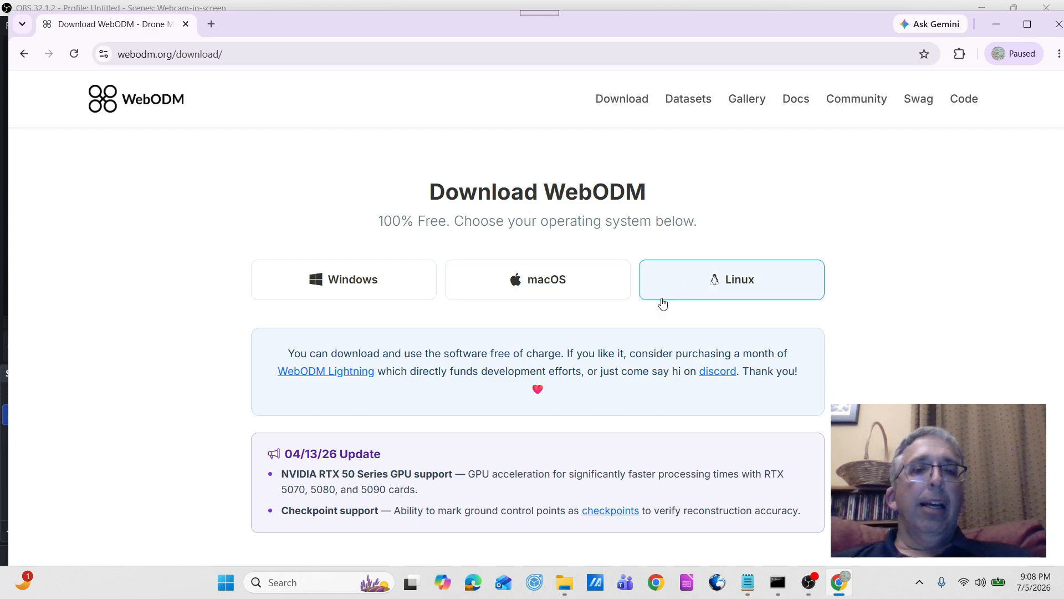
click(679, 285)
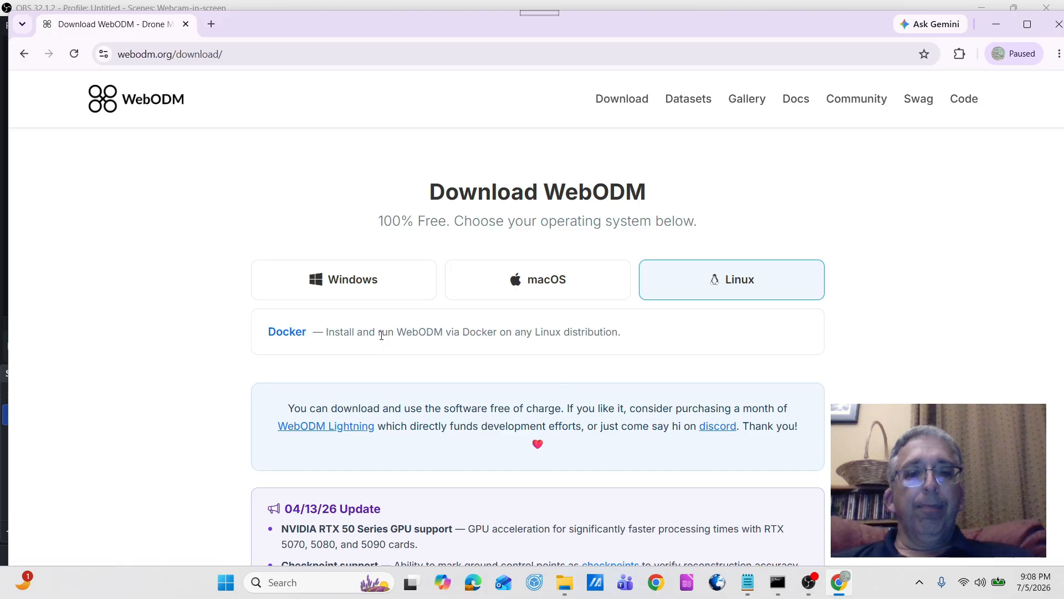
click(525, 283)
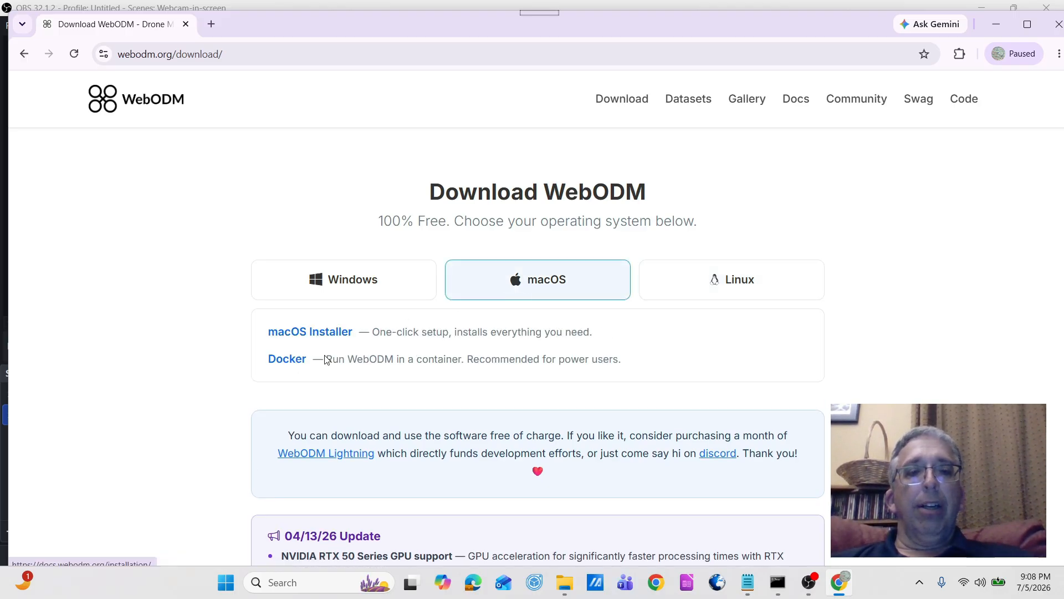
click(376, 284)
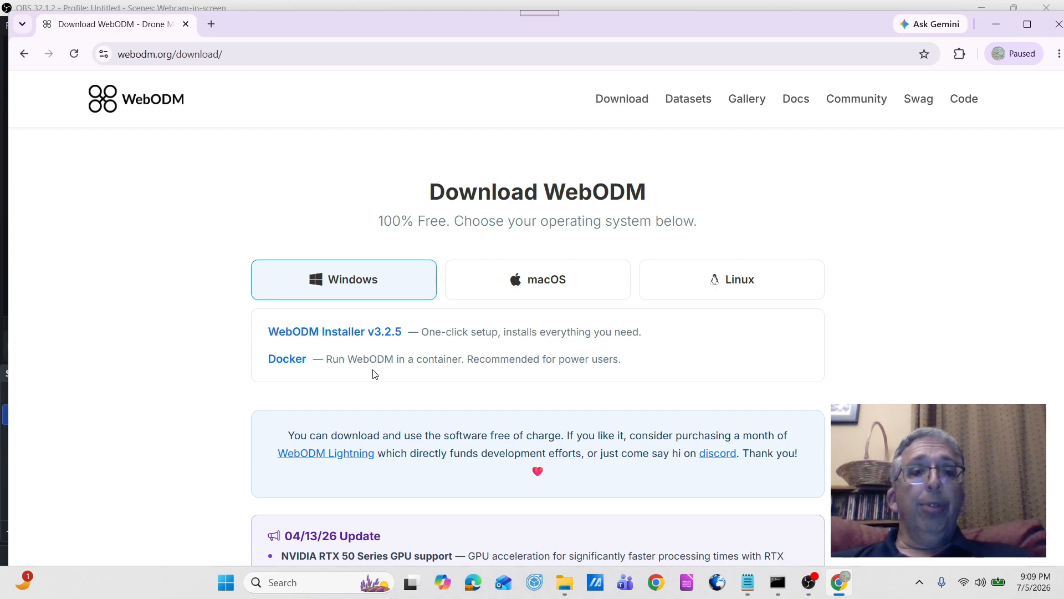
click(350, 333)
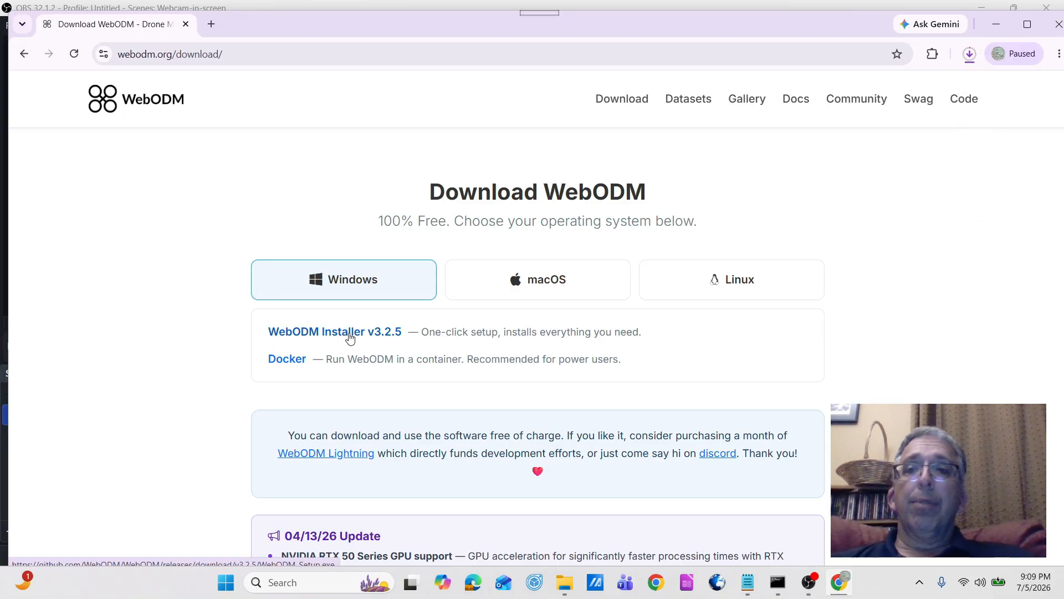
Show the downloaded WebODM_Setup.exe in its Downloads folder and refresh the file listing
click(970, 55)
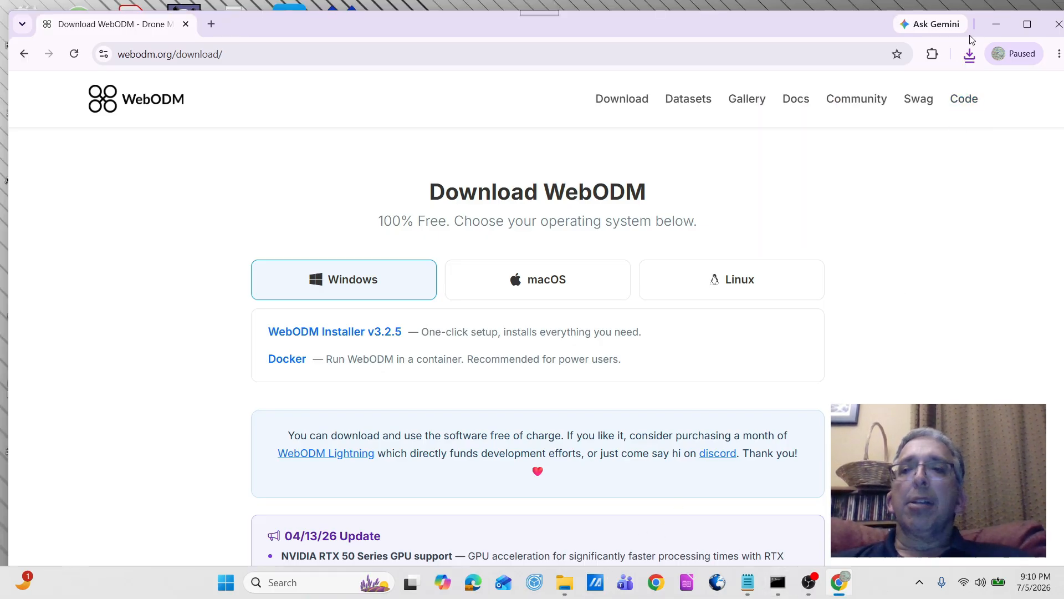
click(970, 54)
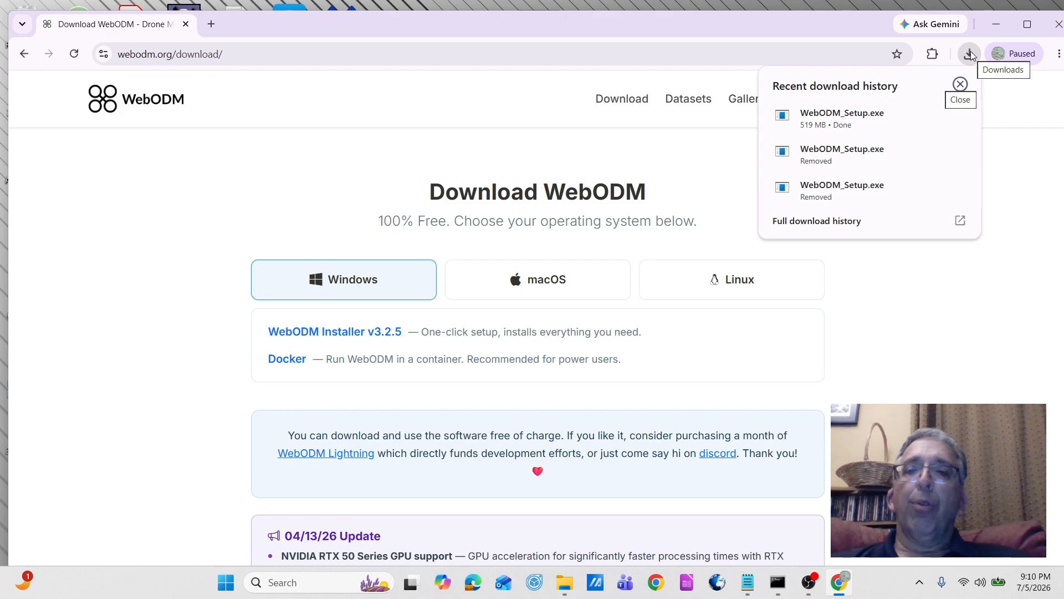
mouse_move(925, 115)
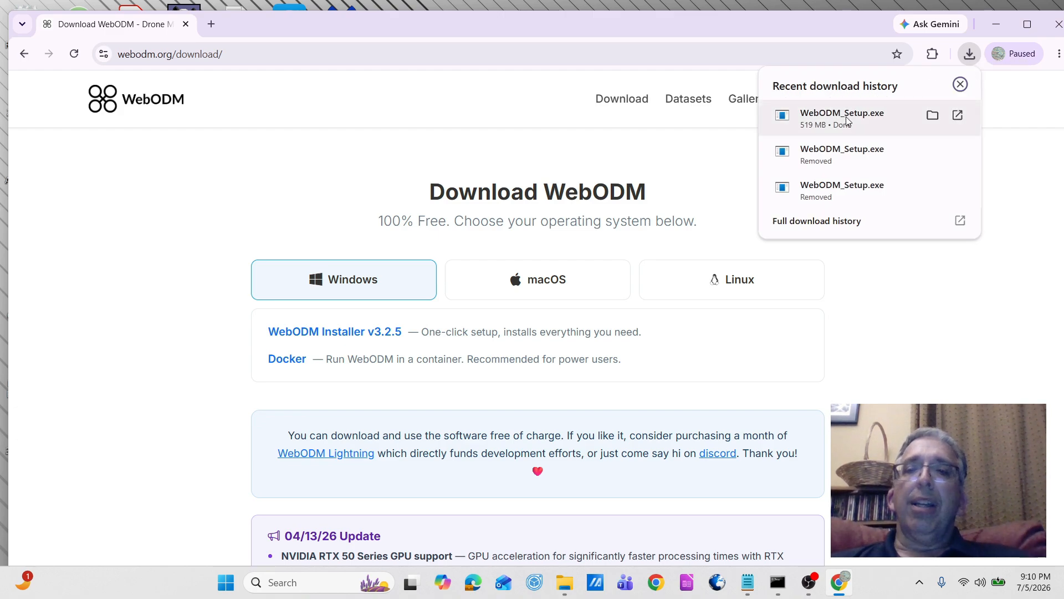
click(932, 116)
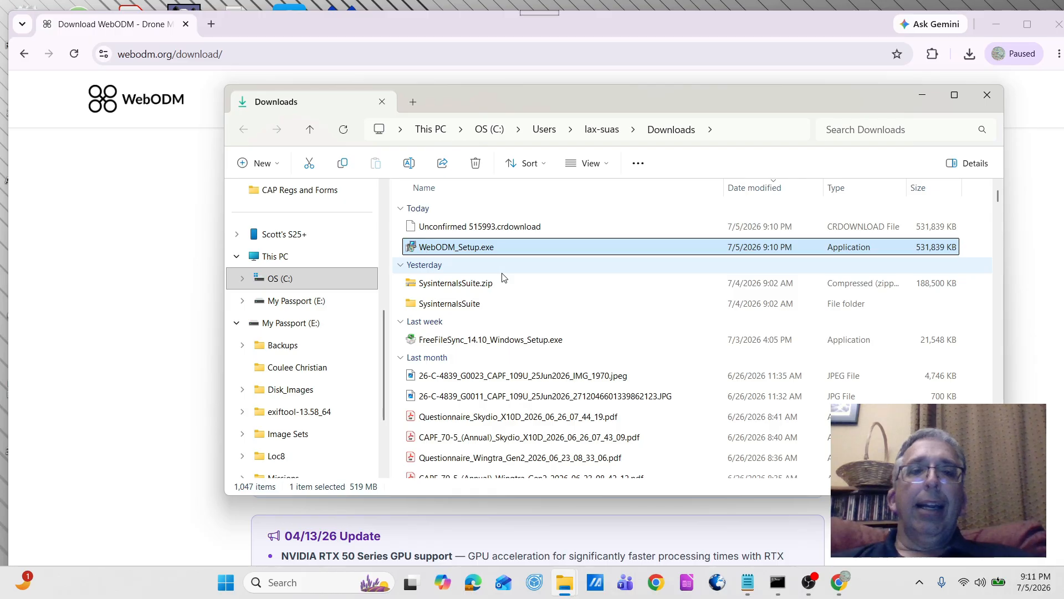
click(346, 135)
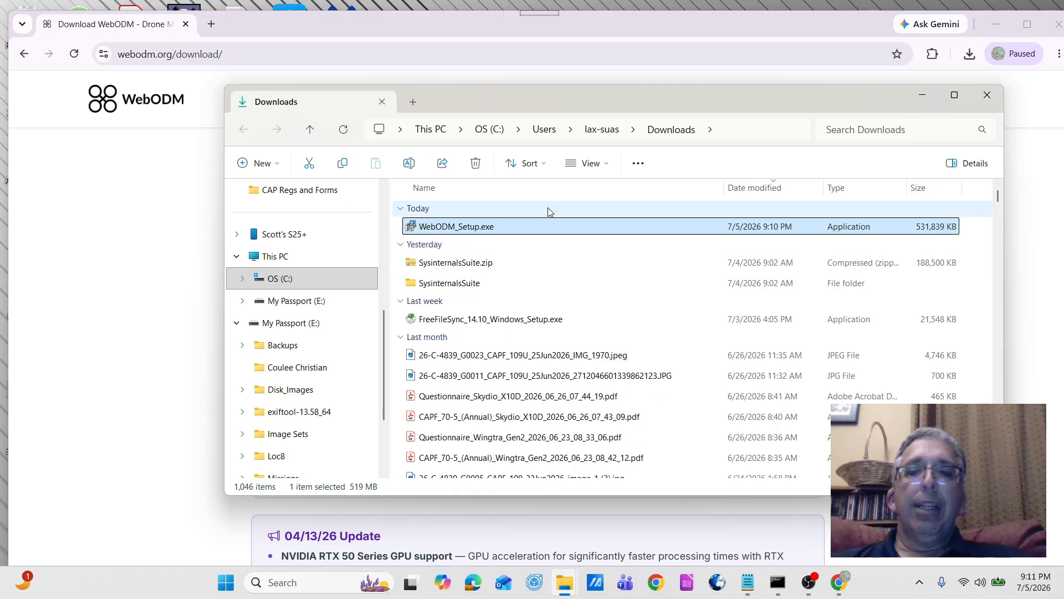
Run WebODM_Setup.exe and accept the license agreement
mouse_move(461, 230)
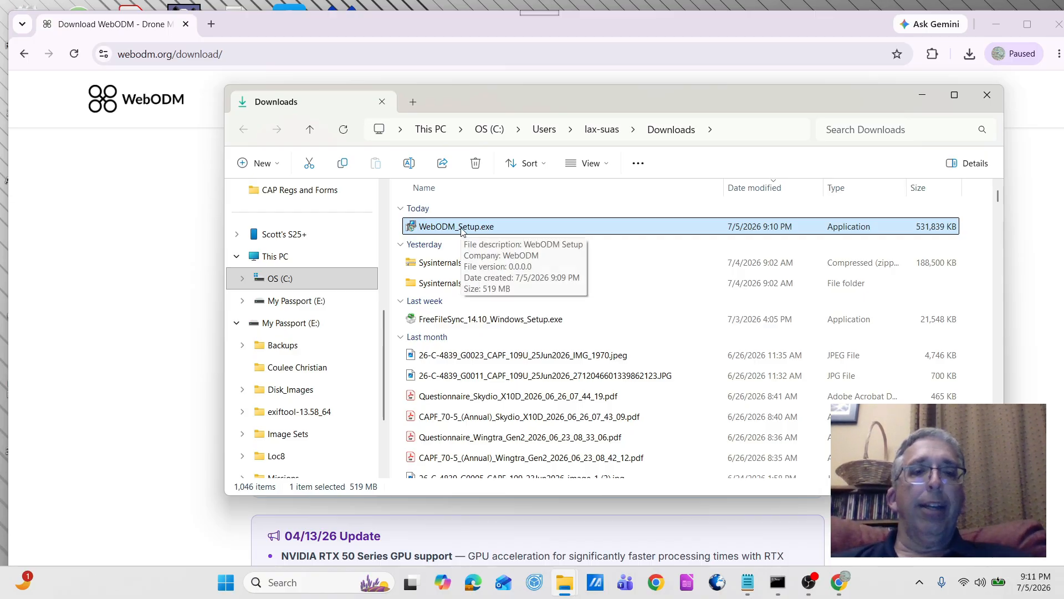
double_click(462, 228)
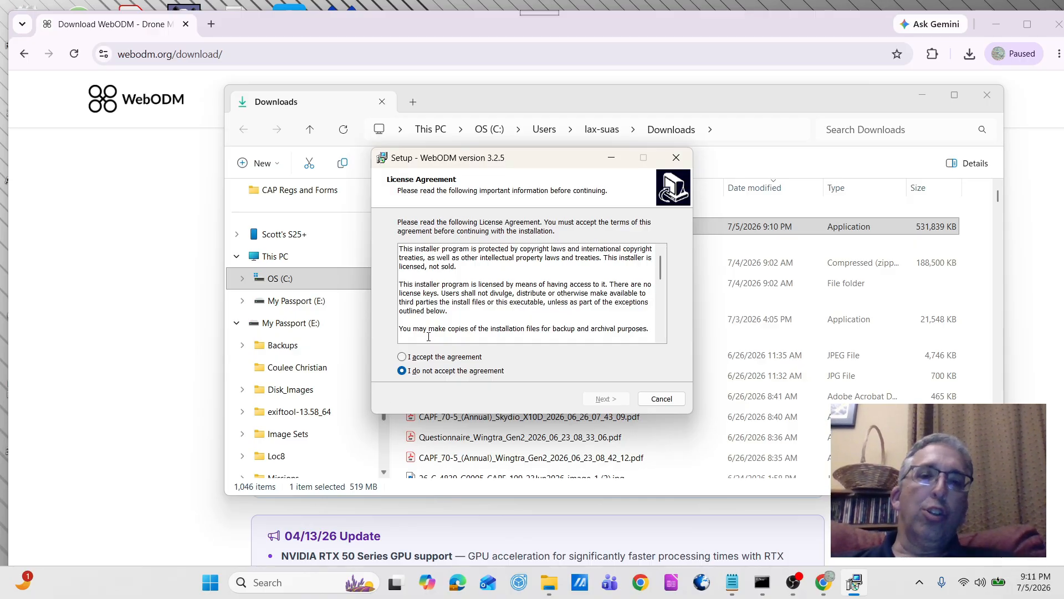
click(420, 358)
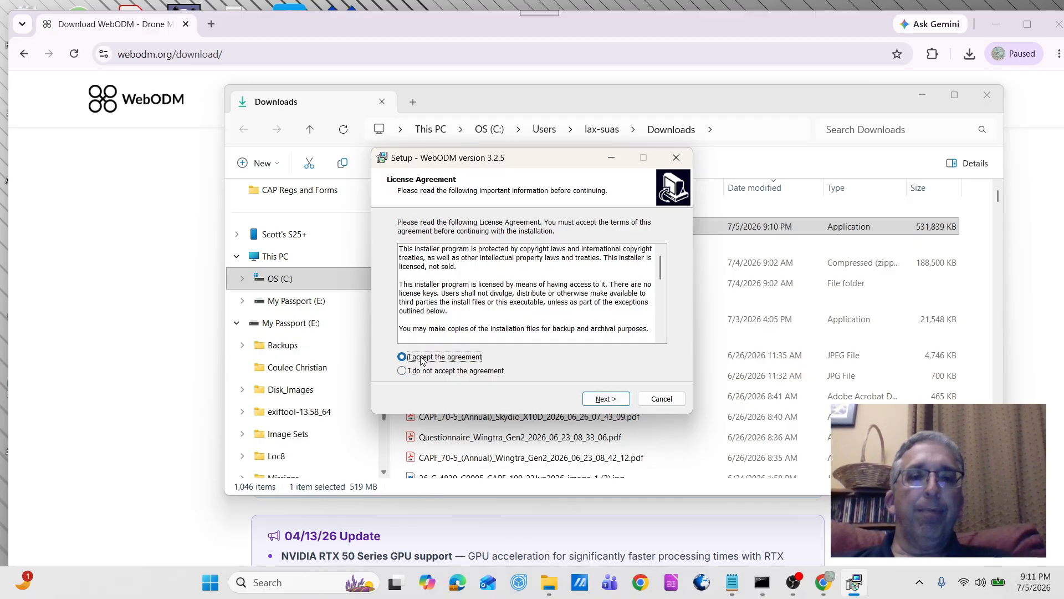
click(606, 396)
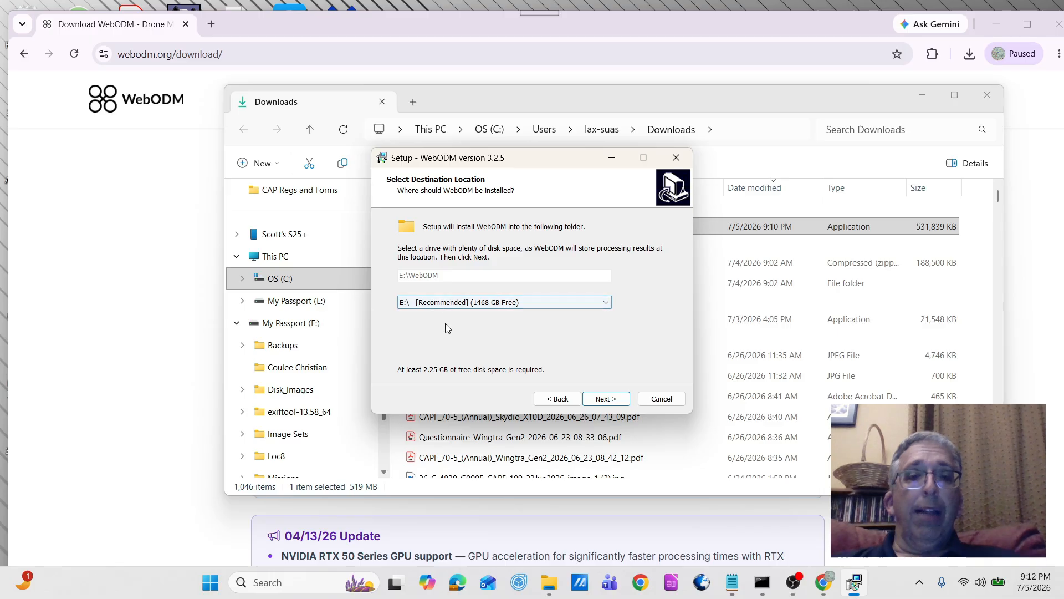
Review the available drives and keep the recommended E:\ drive as the WebODM installation destination
click(466, 303)
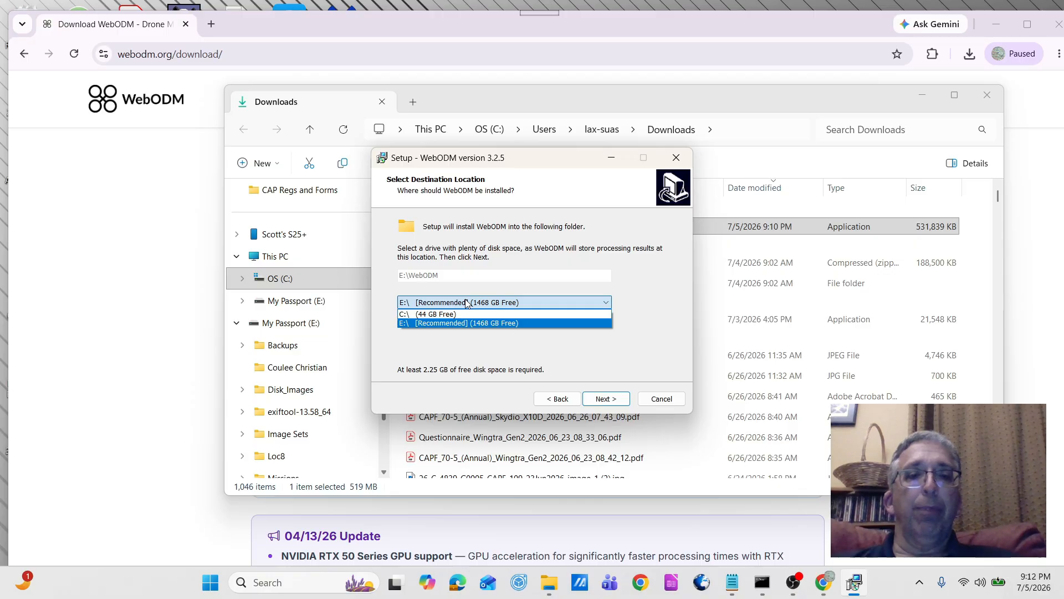
click(467, 303)
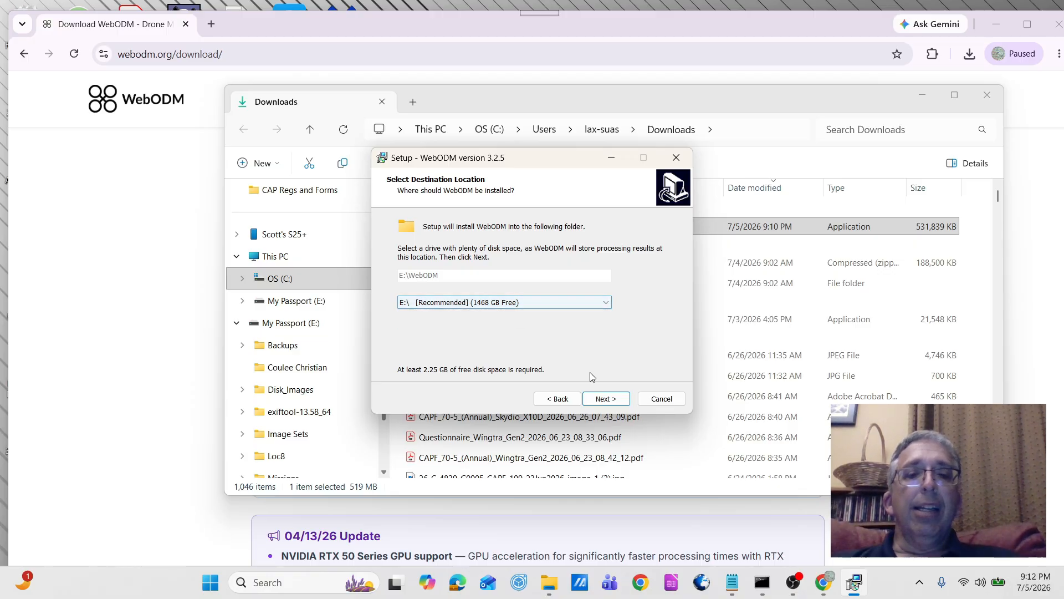
click(601, 403)
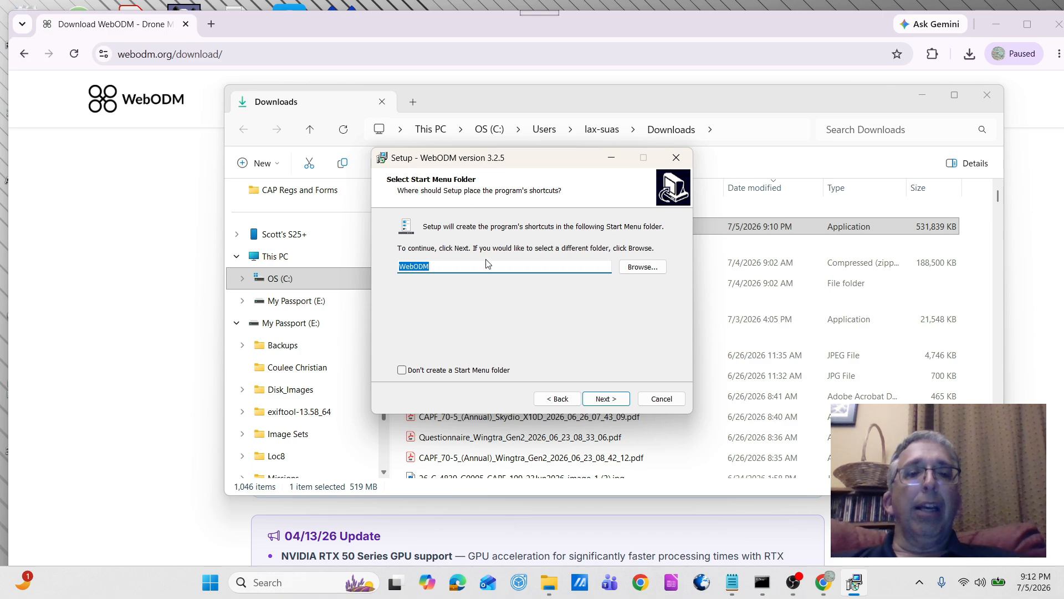
Install WebODM with the WebODM Start Menu folder and no desktop shortcut, and launch it on finishing setup
click(608, 404)
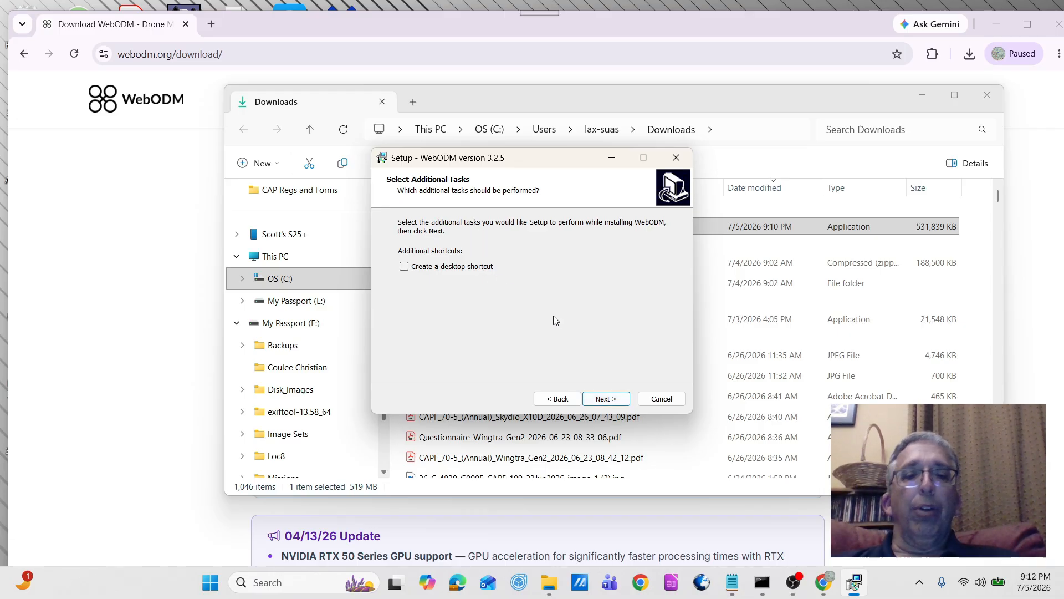
click(601, 400)
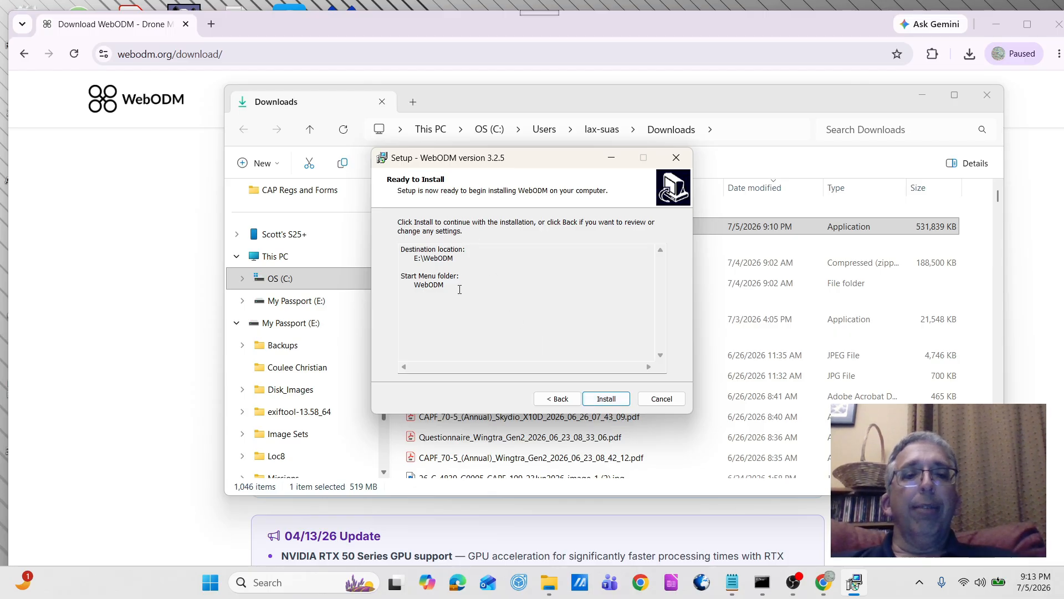
click(606, 399)
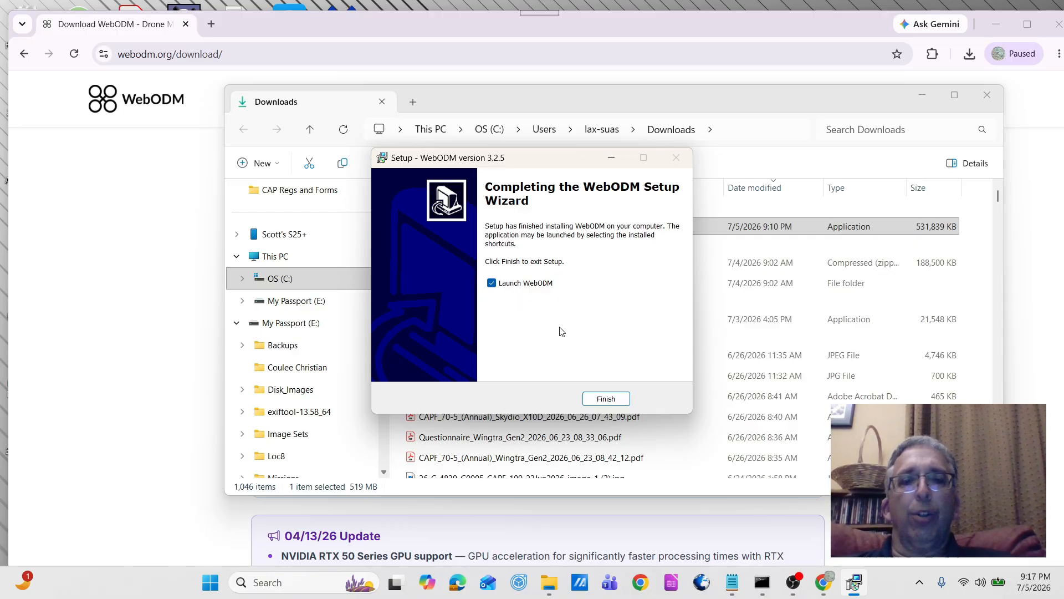
click(604, 400)
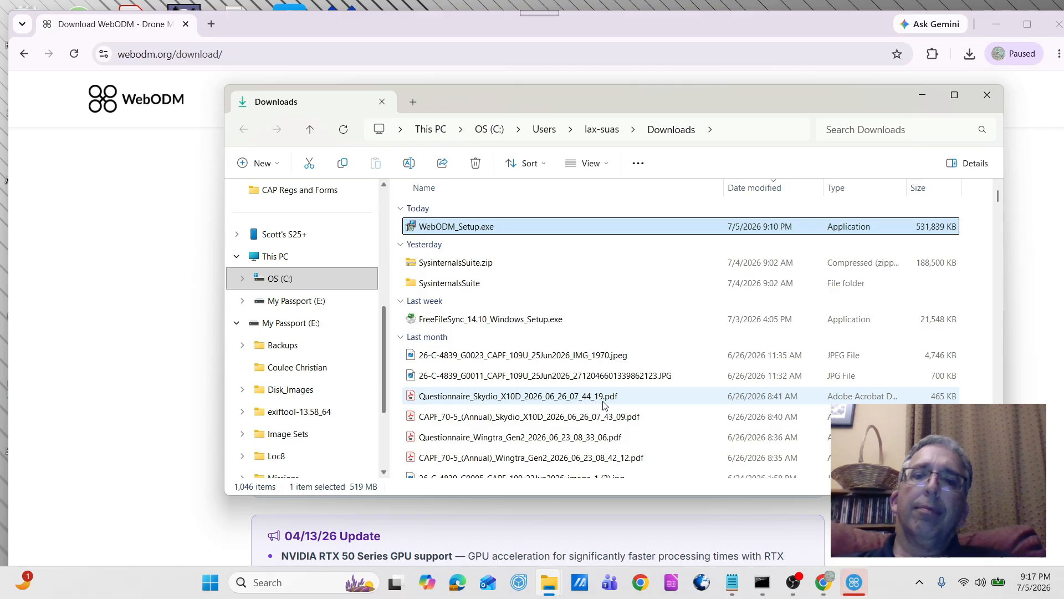
mouse_move(857, 572)
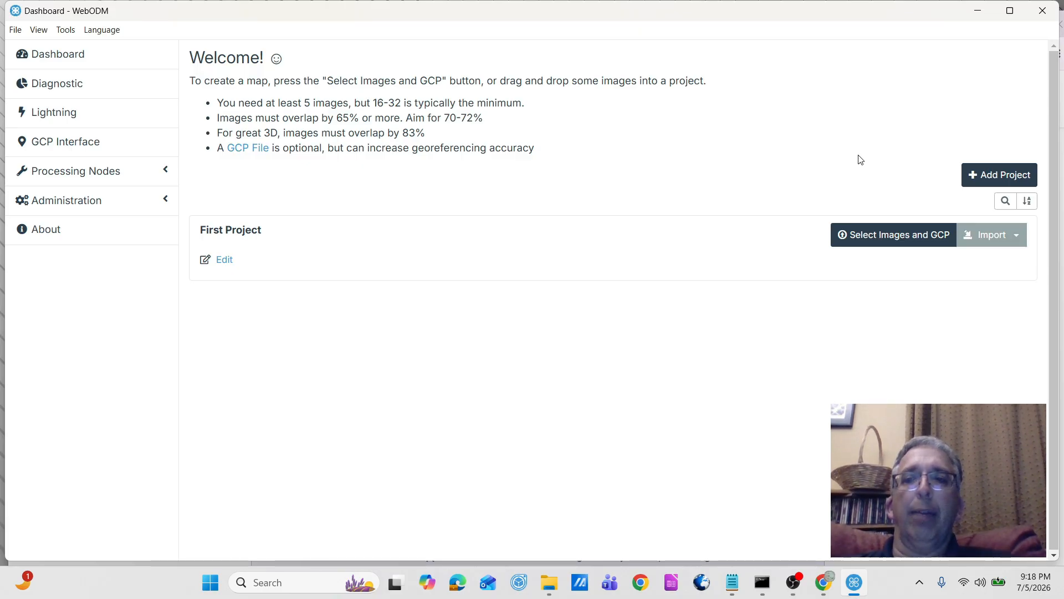
Create a new project named "Demonstration" without a description
click(988, 176)
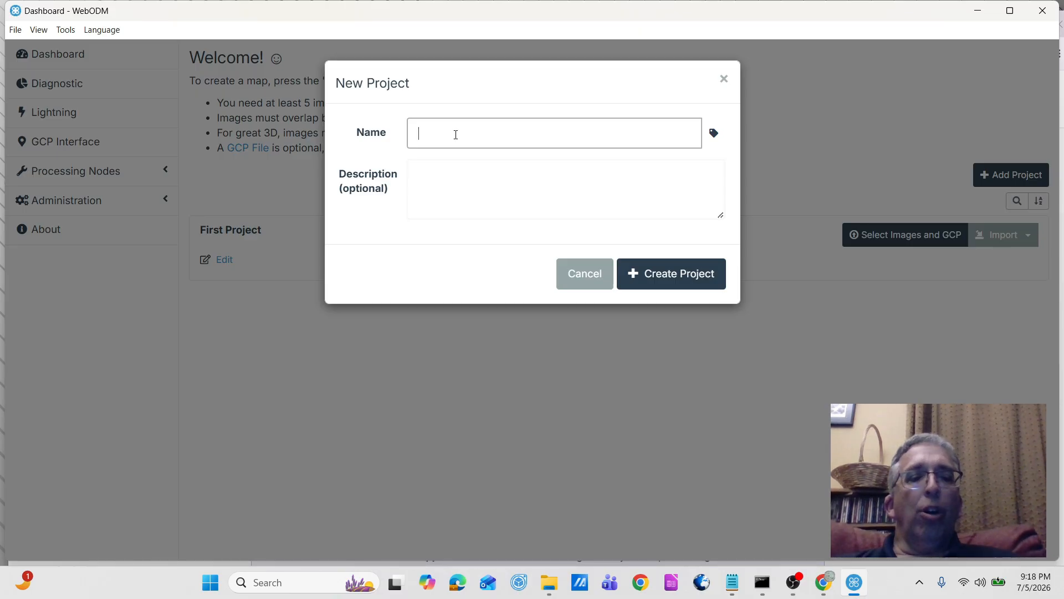
text(Demonstration)
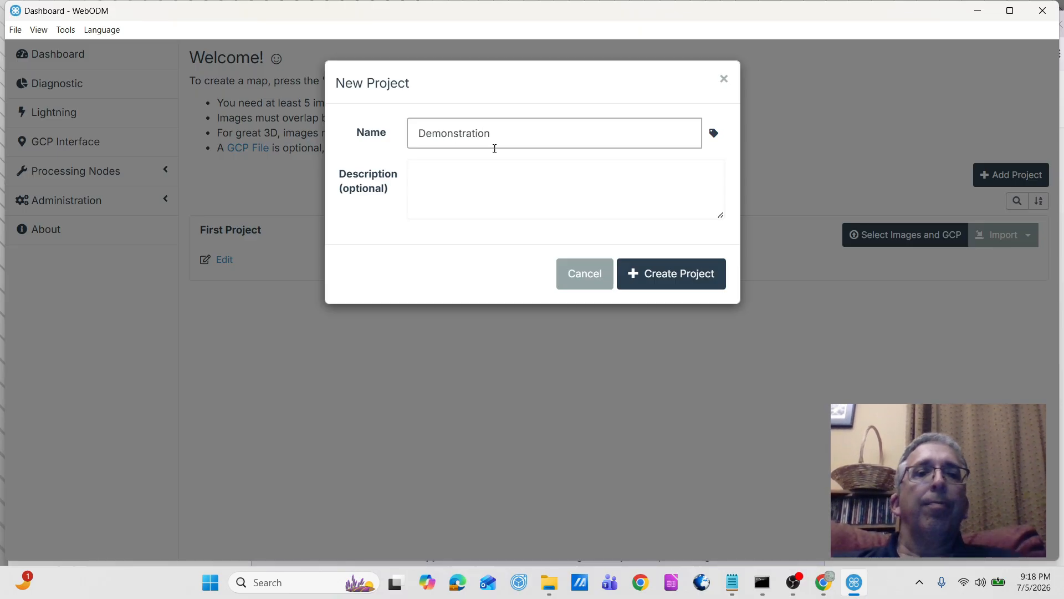
click(634, 281)
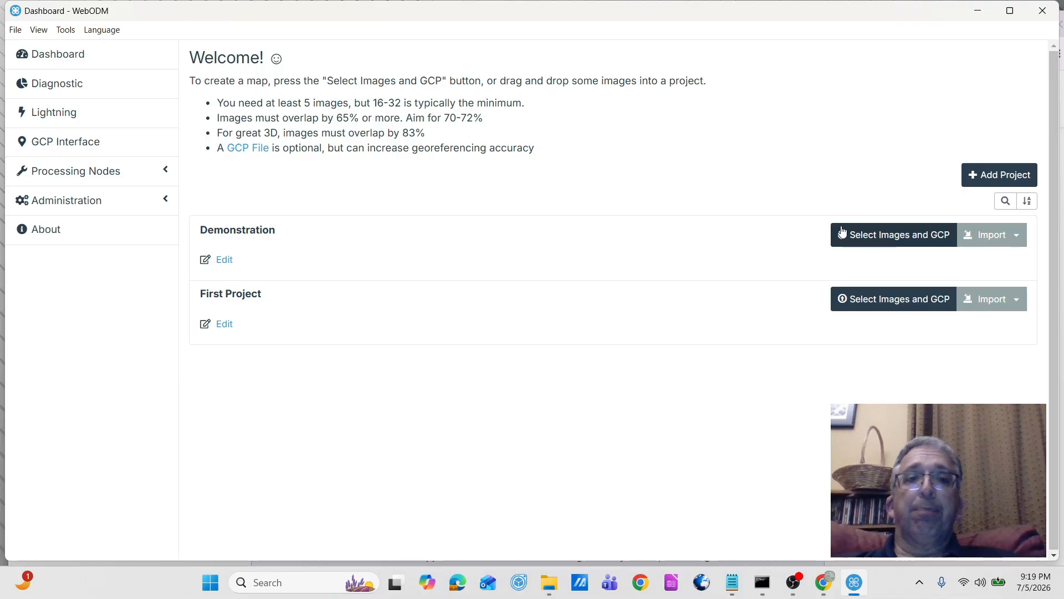
Load all images from S1000360.JPG through S1000515.JPG in Image Sets > Baseball Diamonds Edited > RAW into the Demonstration project
click(882, 236)
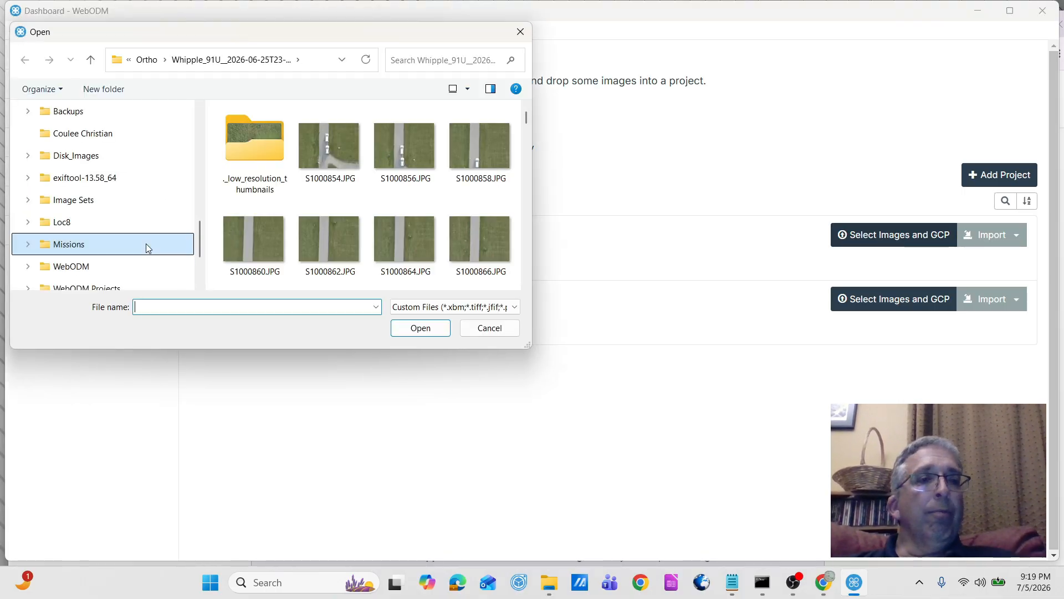
click(102, 205)
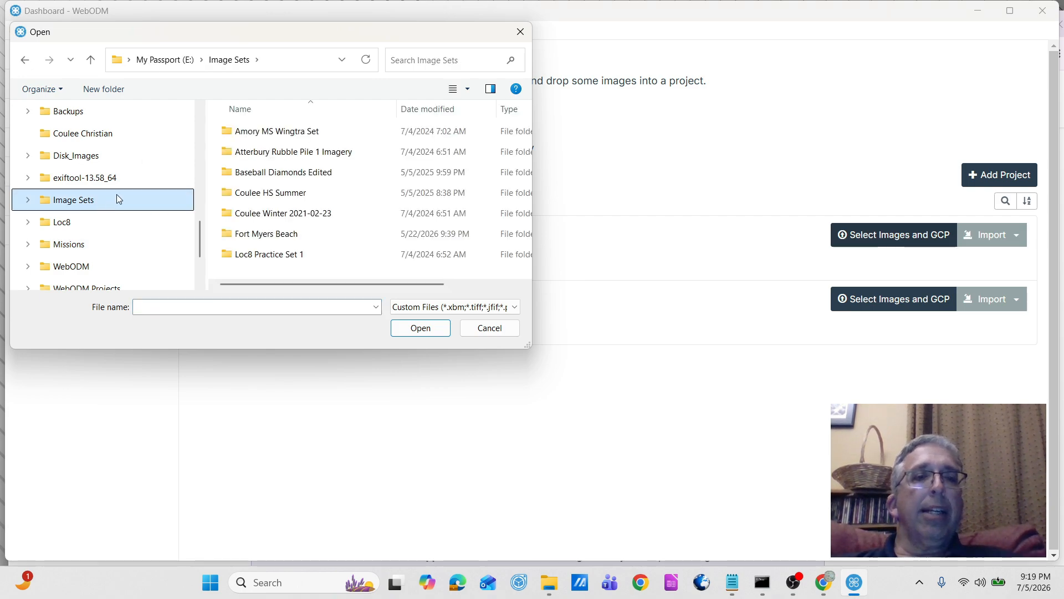
double_click(244, 173)
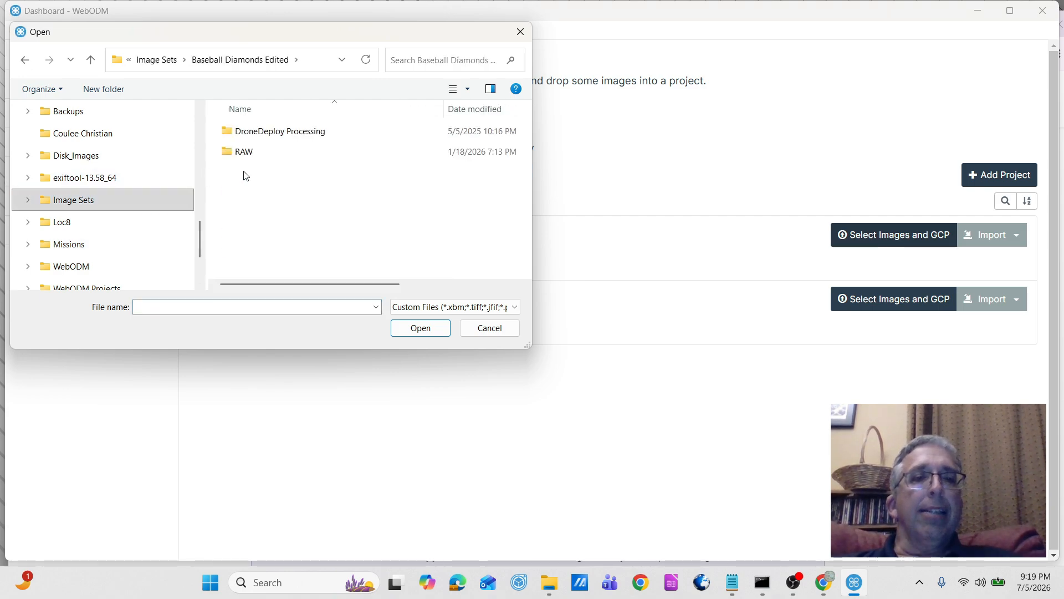
double_click(241, 154)
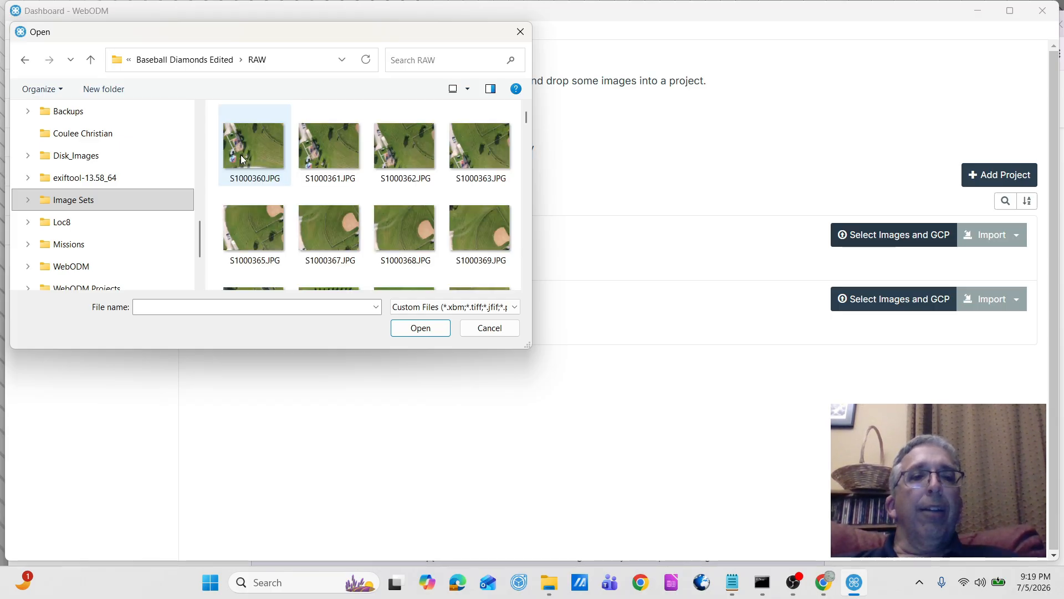
click(246, 149)
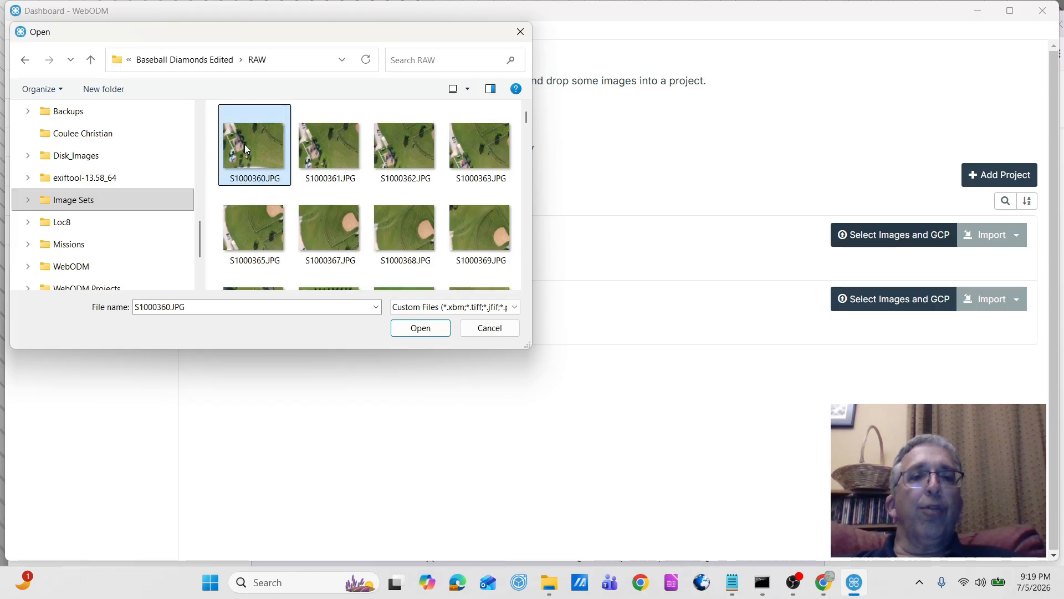
drag(527, 119, 527, 295)
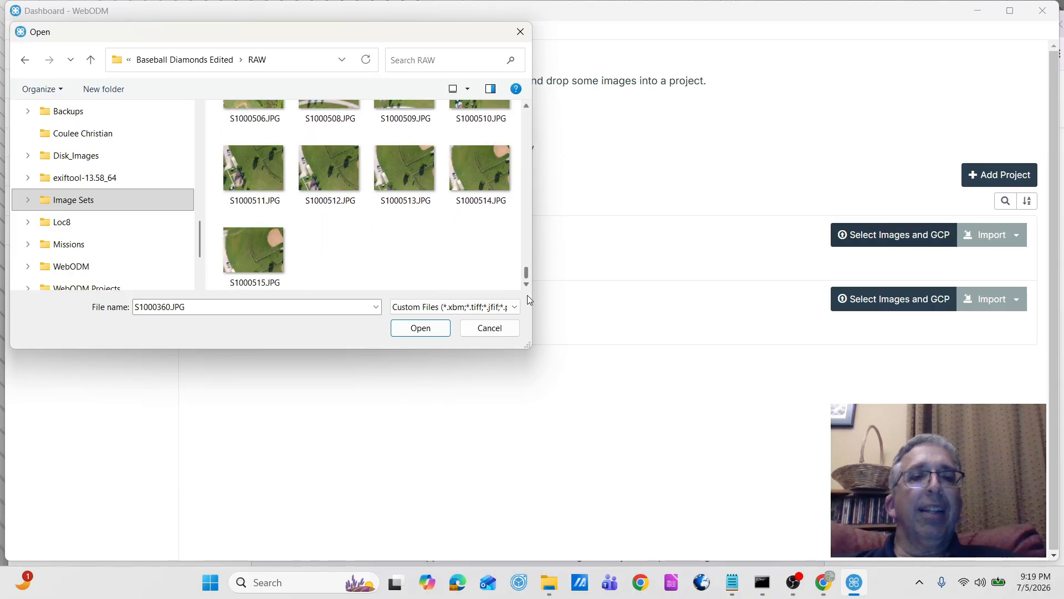
shift+click(256, 261)
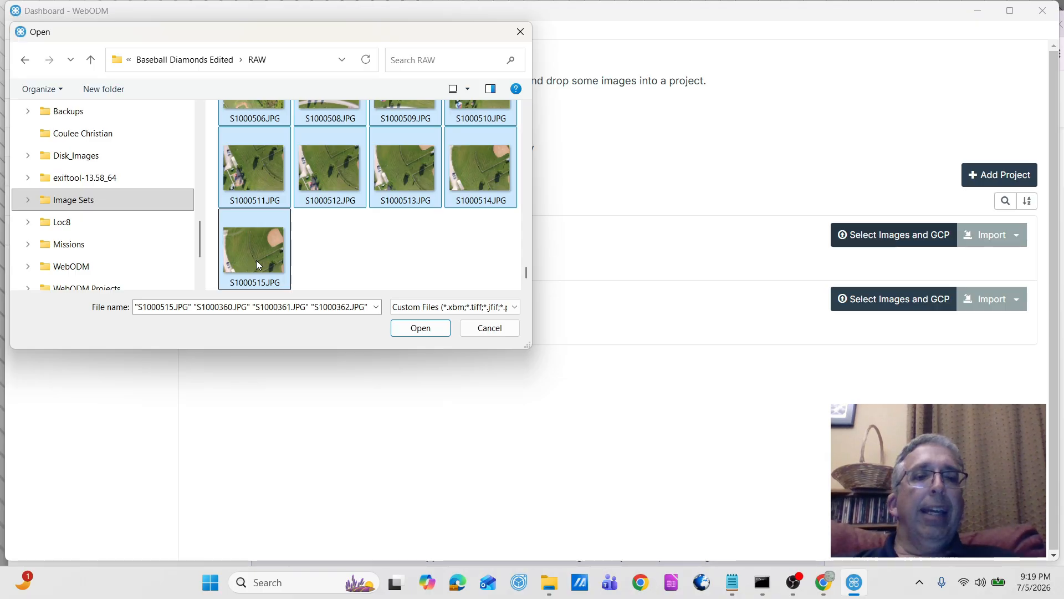
click(419, 329)
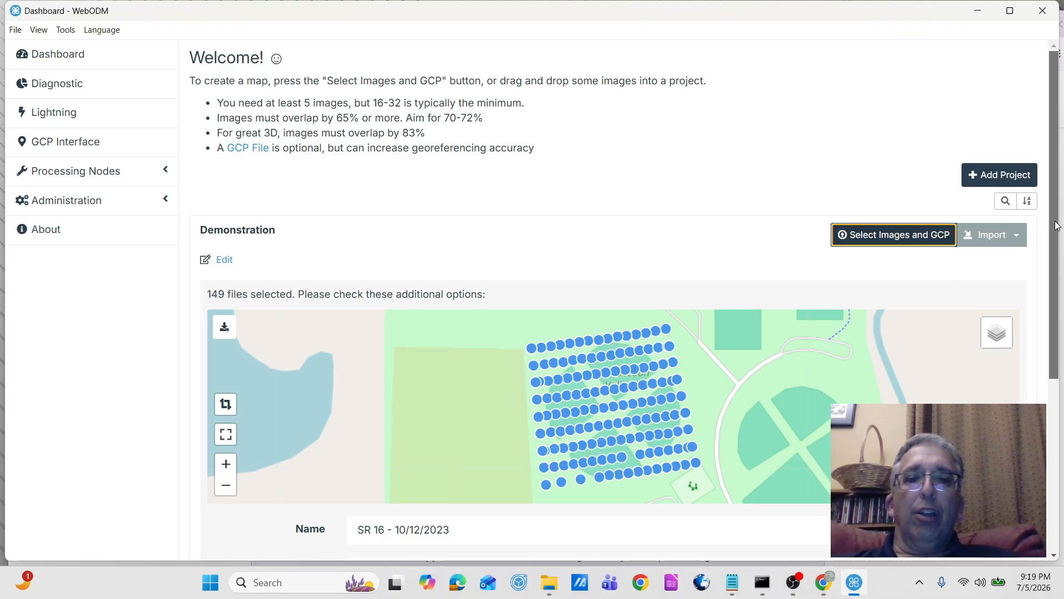
Examine the mapped image locations of the Demonstration task against the surrounding area
drag(1059, 208, 1063, 322)
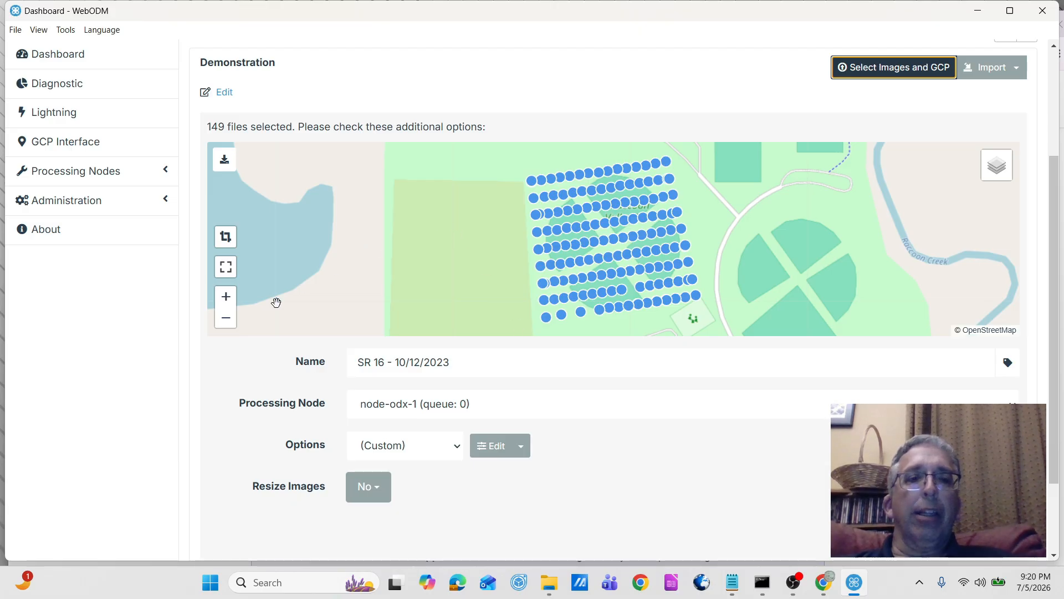
click(223, 326)
click(225, 327)
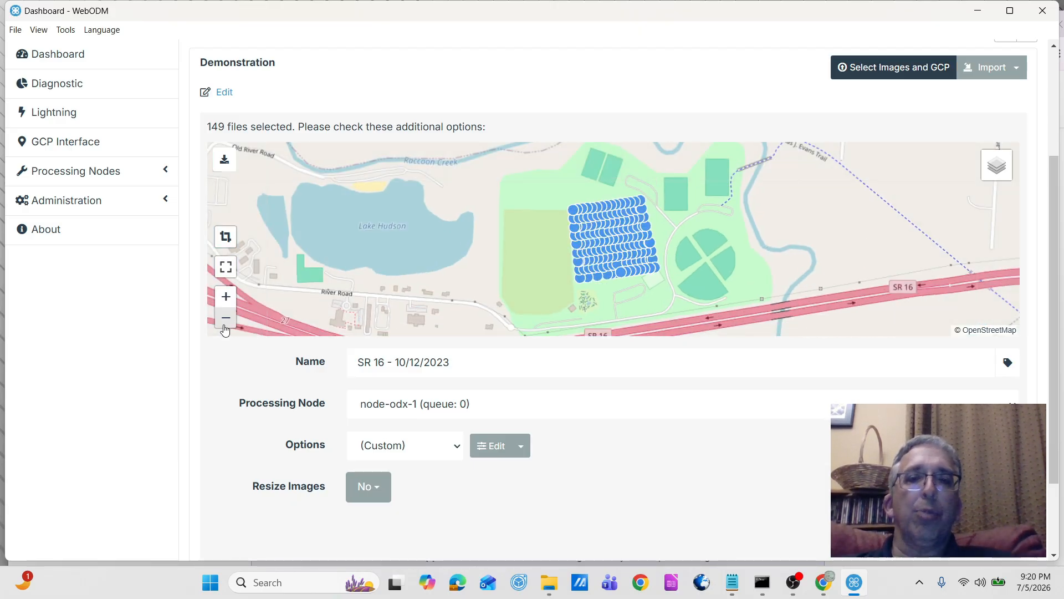
click(226, 297)
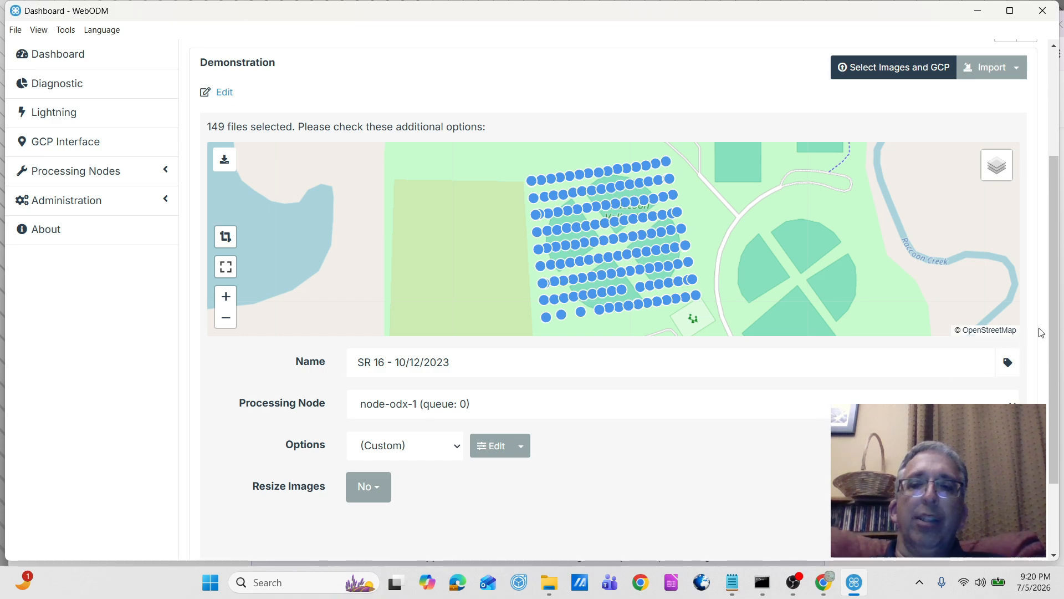
Try enabling image resizing for the task, and set Resize Images back to No
scroll(694, 316, down, 2)
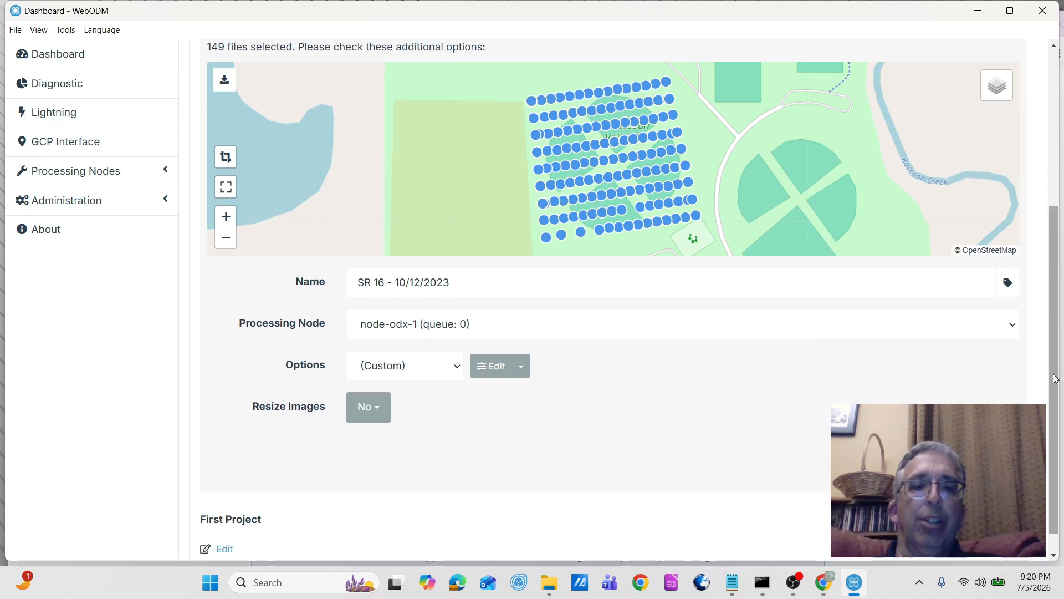
click(383, 413)
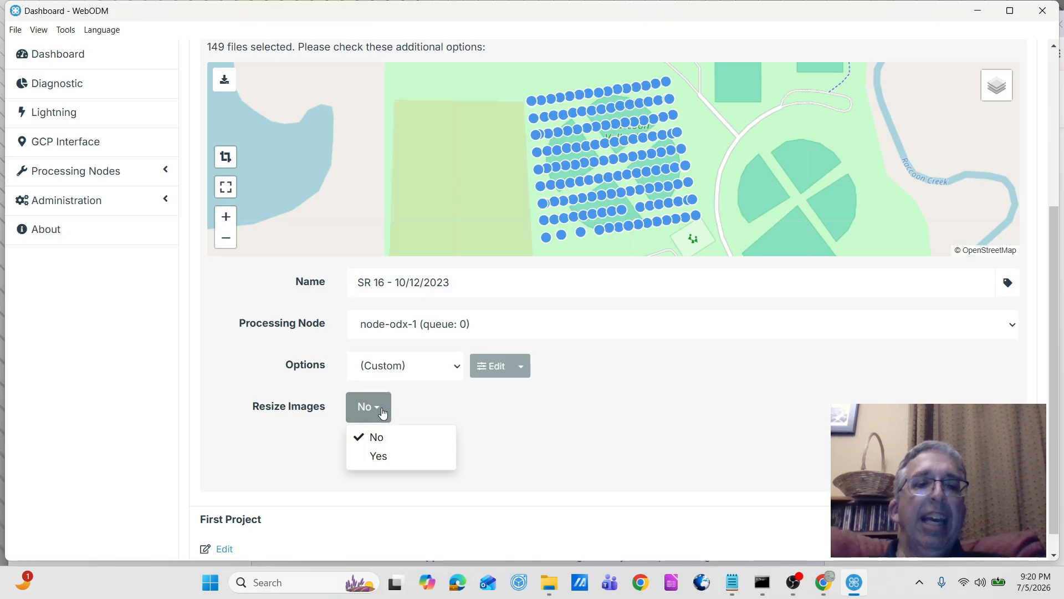
click(389, 460)
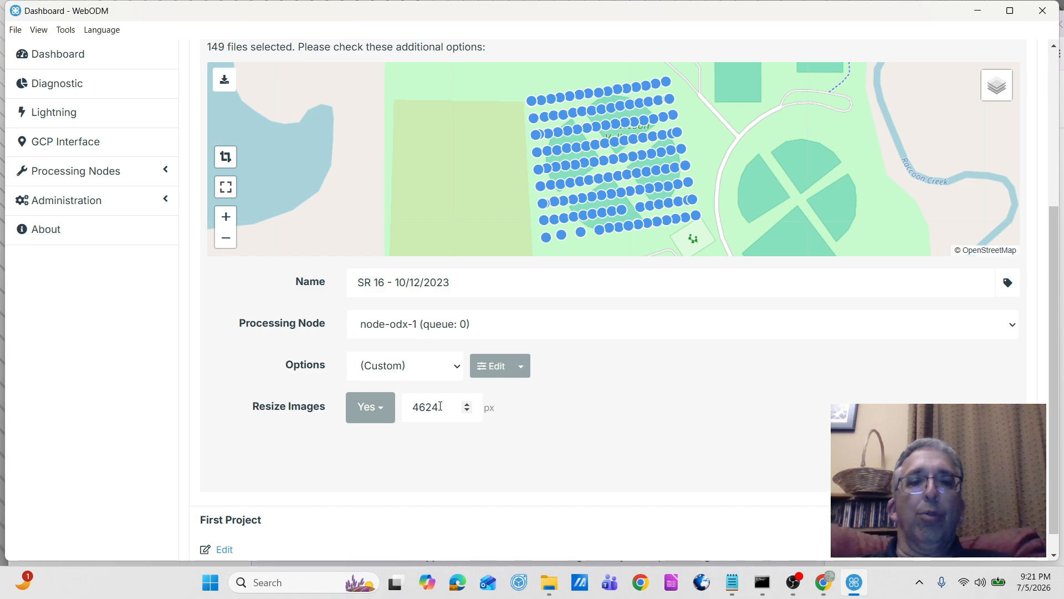
click(382, 413)
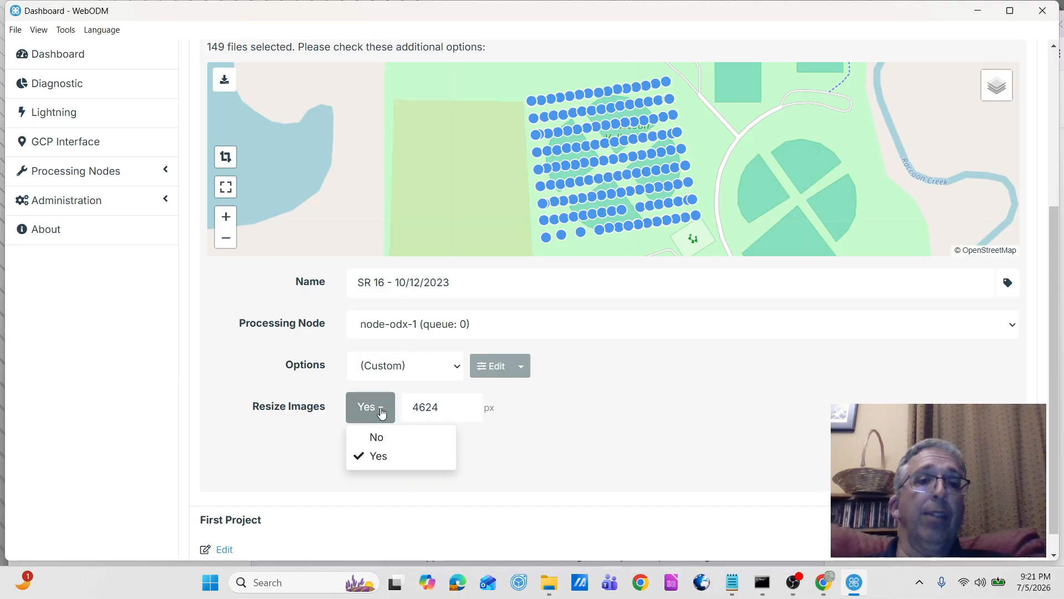
click(381, 439)
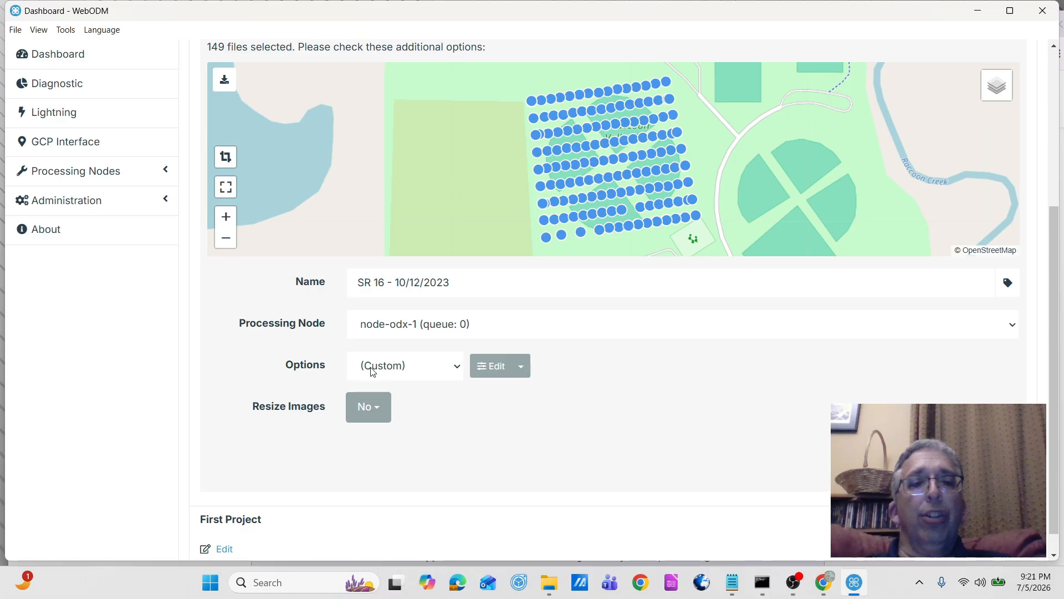
Set the task's processing options preset to Default and review the other available presets
click(458, 367)
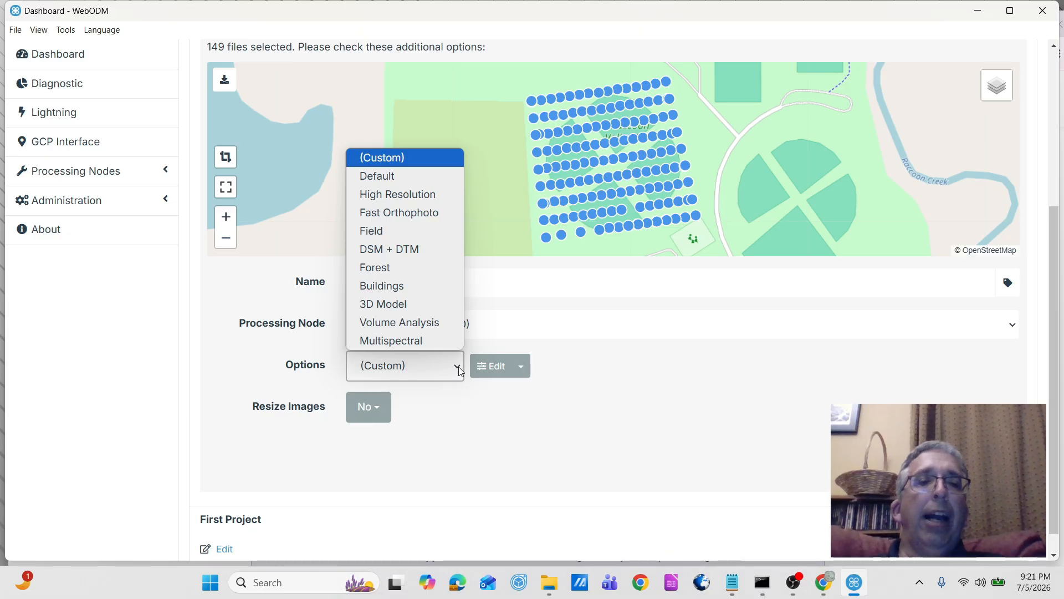
click(424, 182)
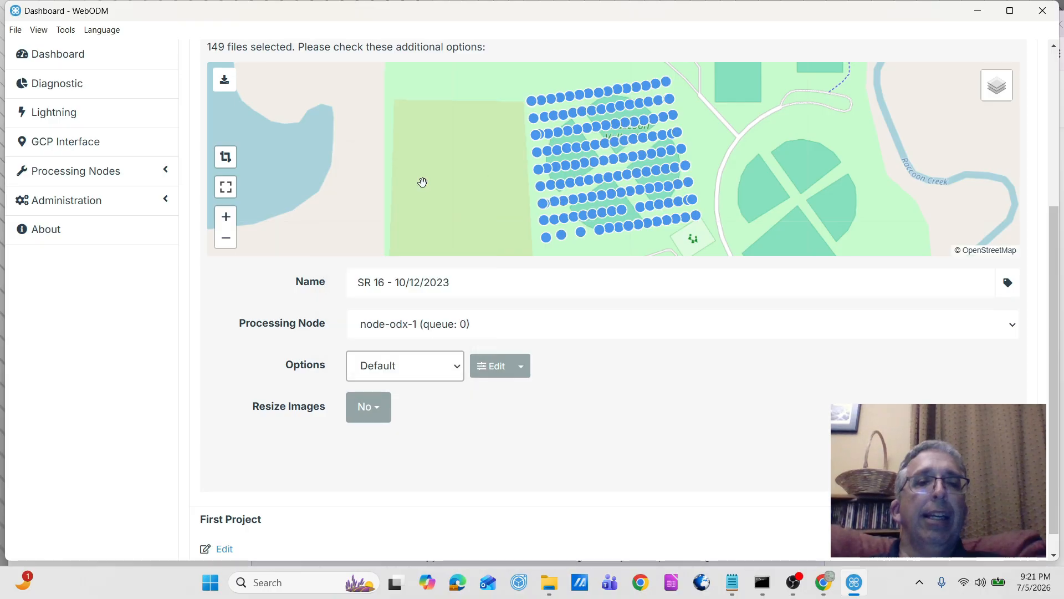
click(458, 368)
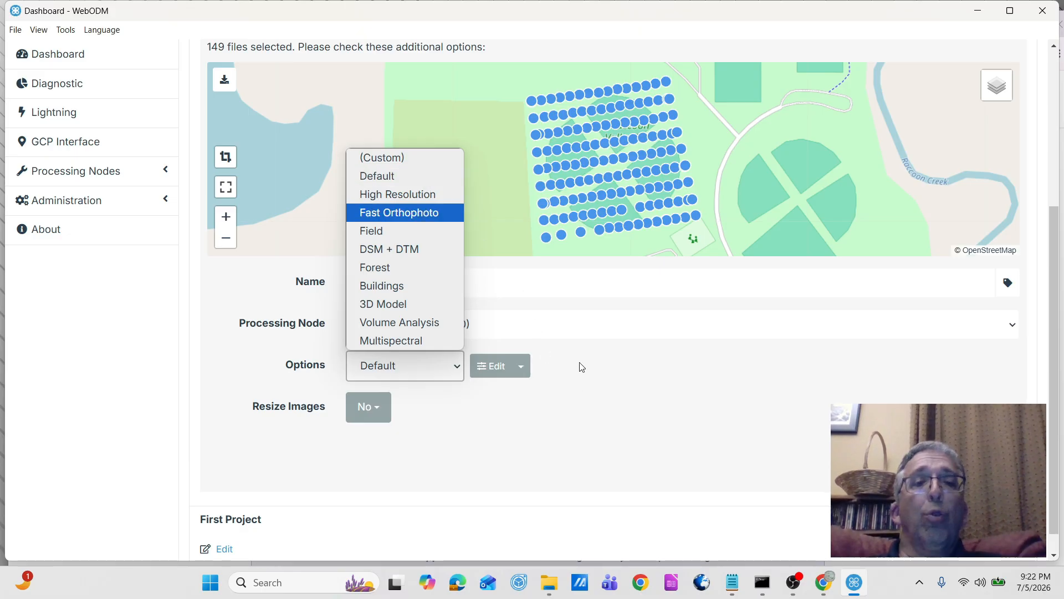
click(394, 175)
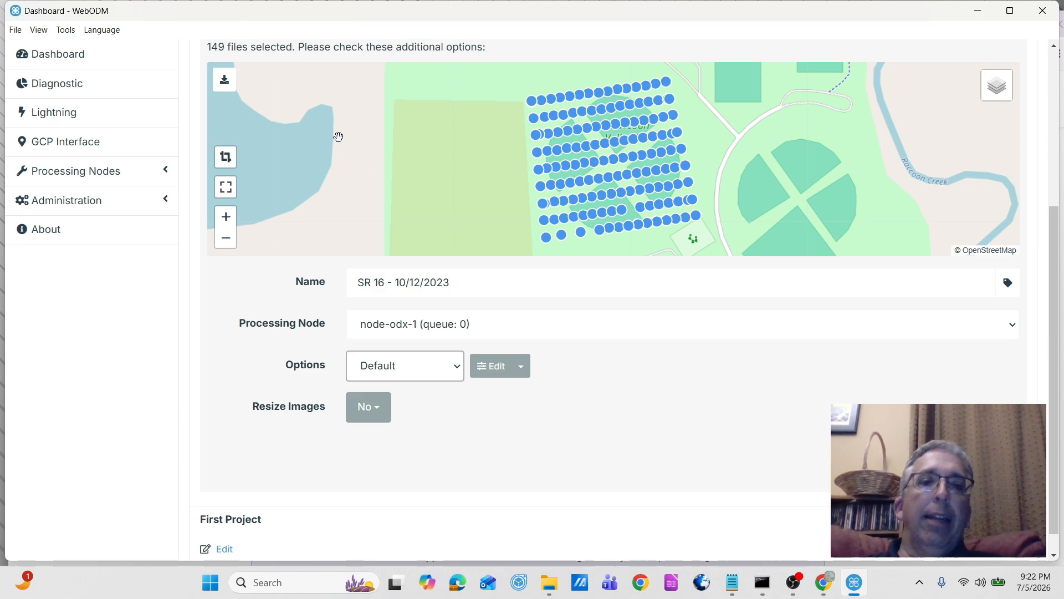
click(461, 373)
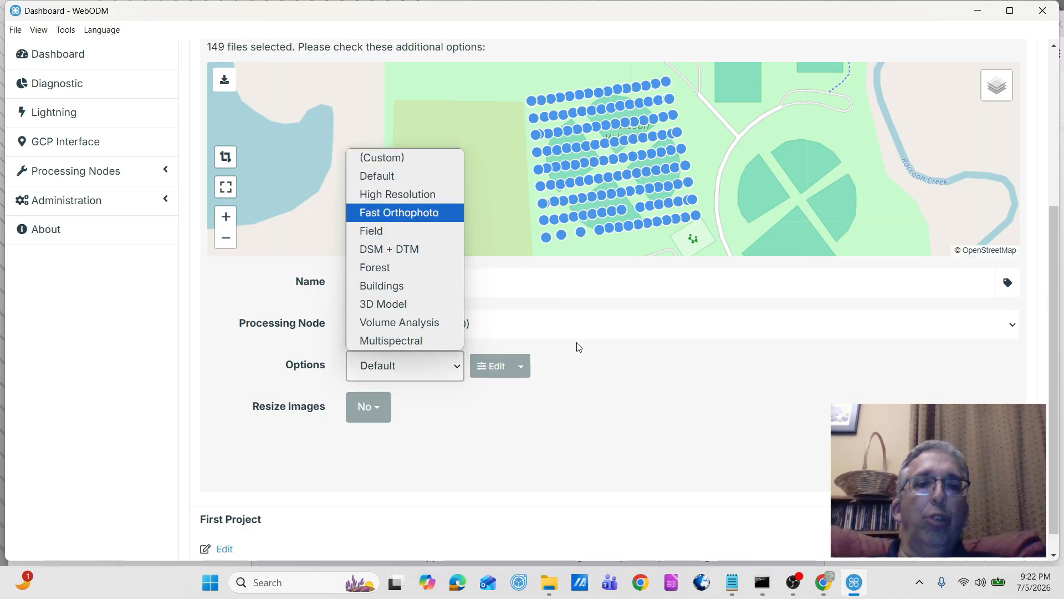
click(640, 414)
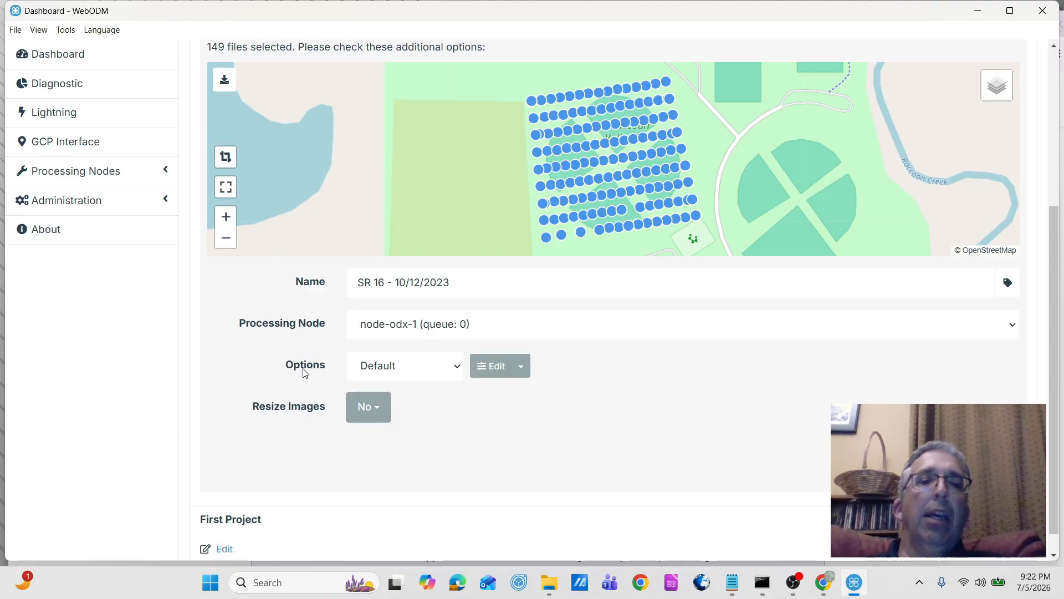
Examine the Input & Preprocessing and Bounds & Cropping settings in the task options, including auto-boundary
click(496, 368)
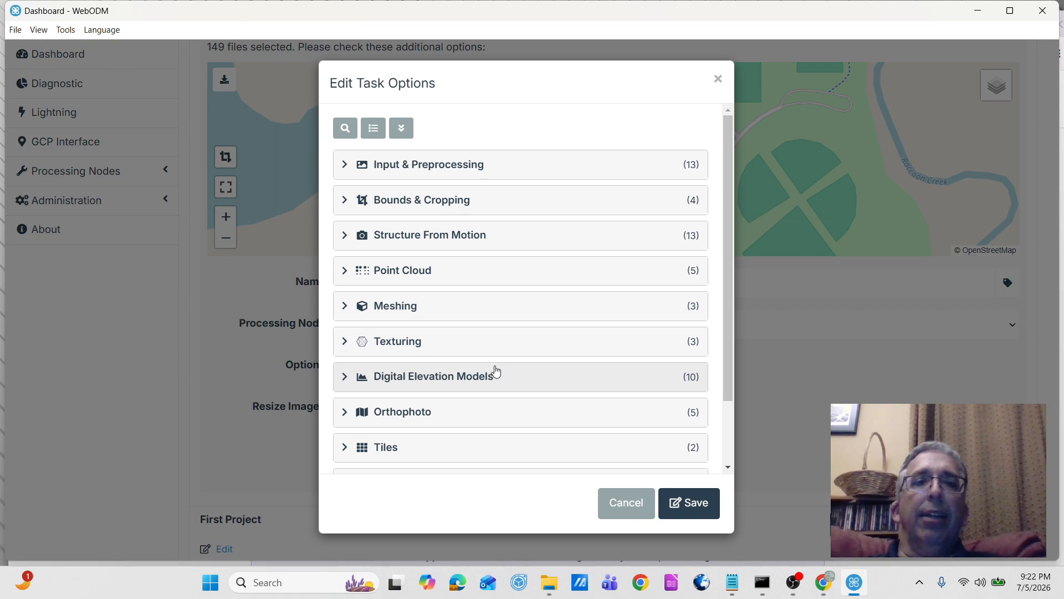
click(344, 166)
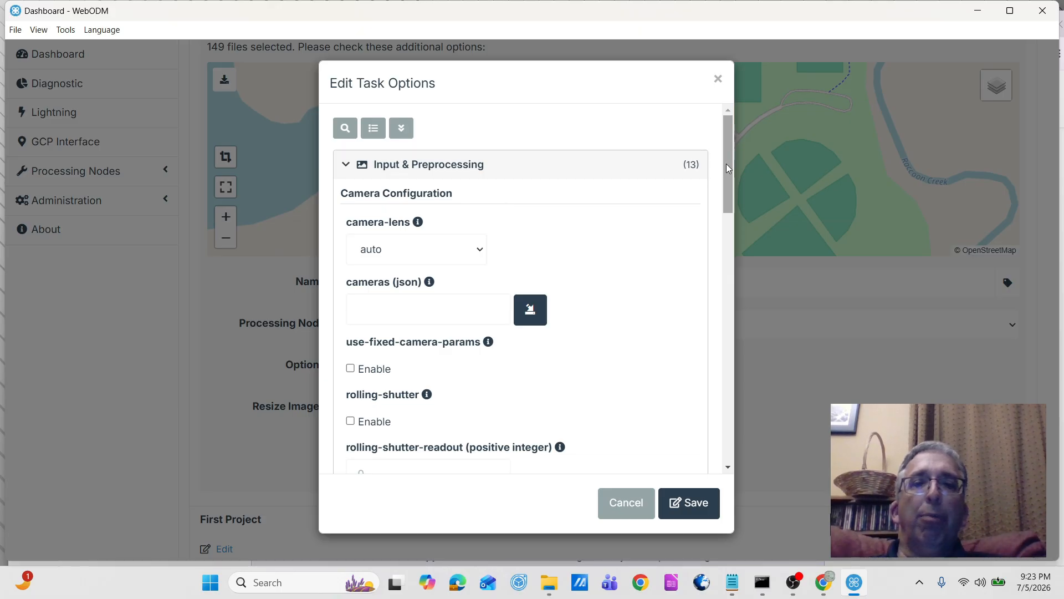
mouse_move(728, 169)
mouse_down()
mouse_move(737, 343)
mouse_move(728, 151)
mouse_up()
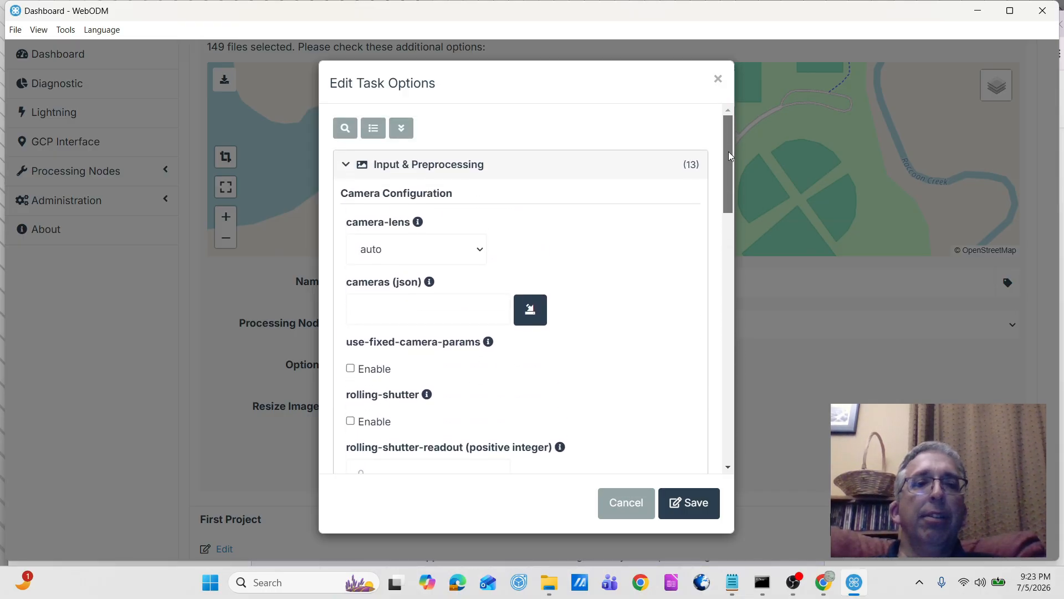
click(350, 166)
click(344, 201)
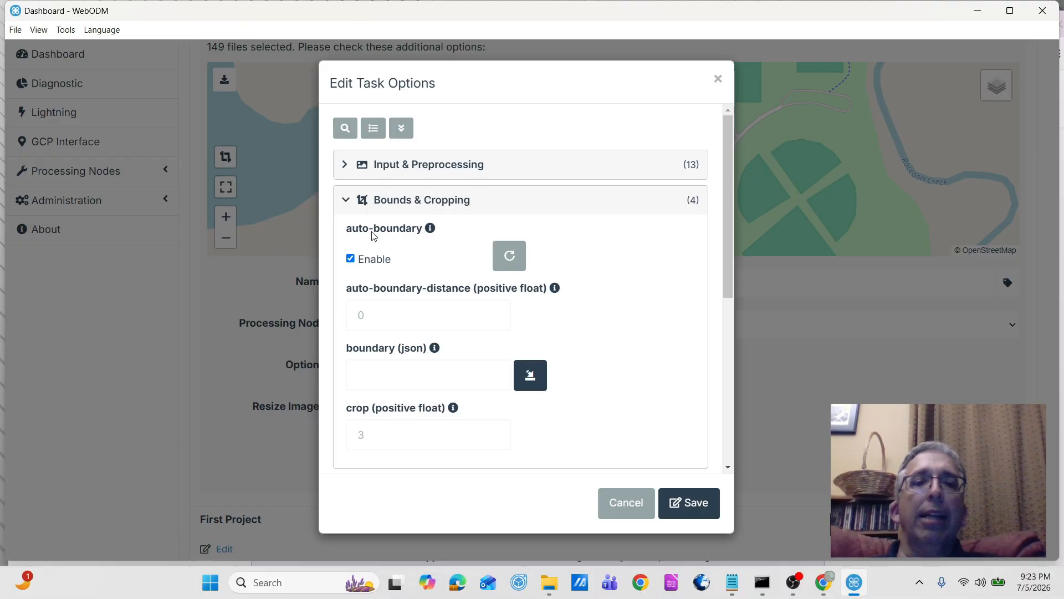
mouse_move(431, 232)
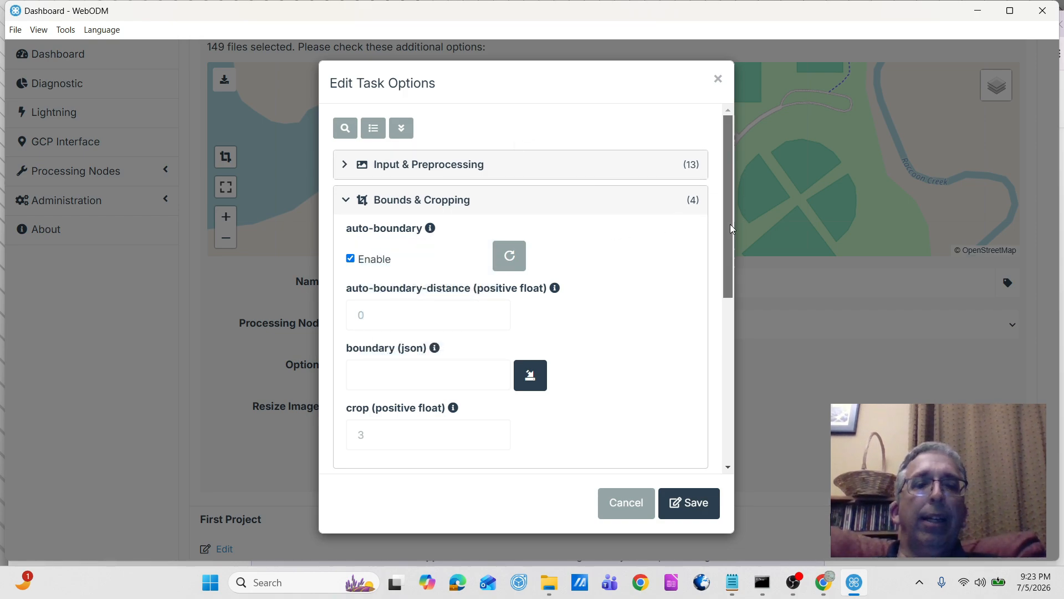
mouse_move(730, 224)
mouse_down()
mouse_move(739, 265)
mouse_move(734, 214)
mouse_up()
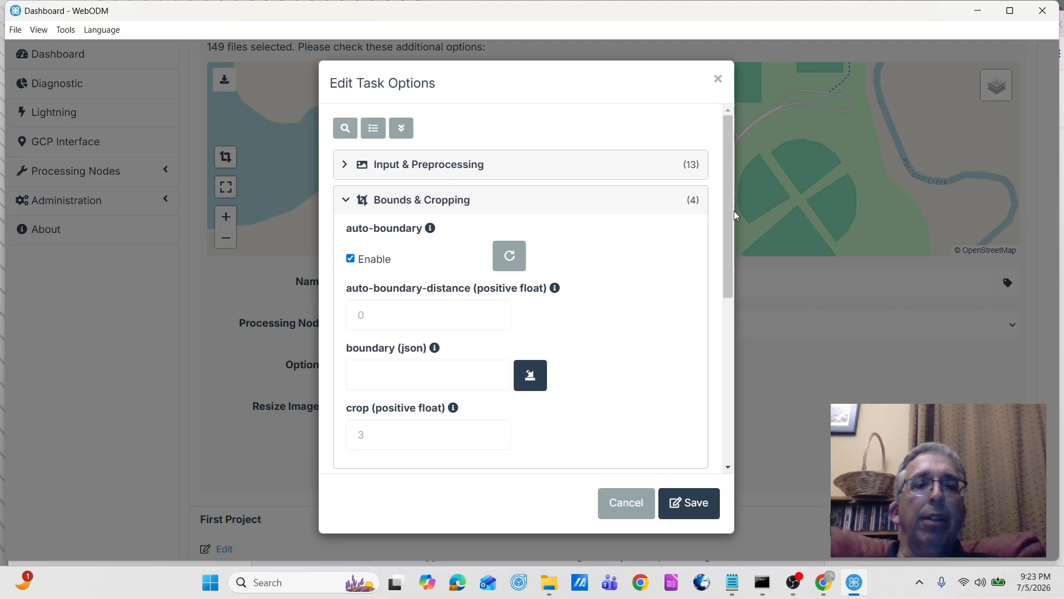
click(344, 204)
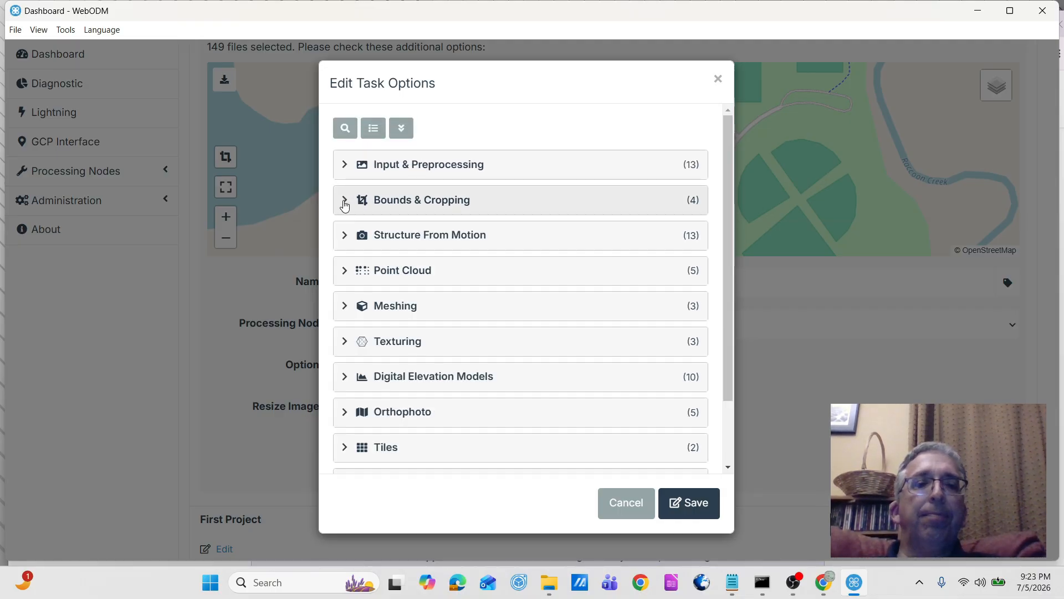
Examine the Structure From Motion feature extraction settings, including the available feature-type and feature-quality choices
click(346, 238)
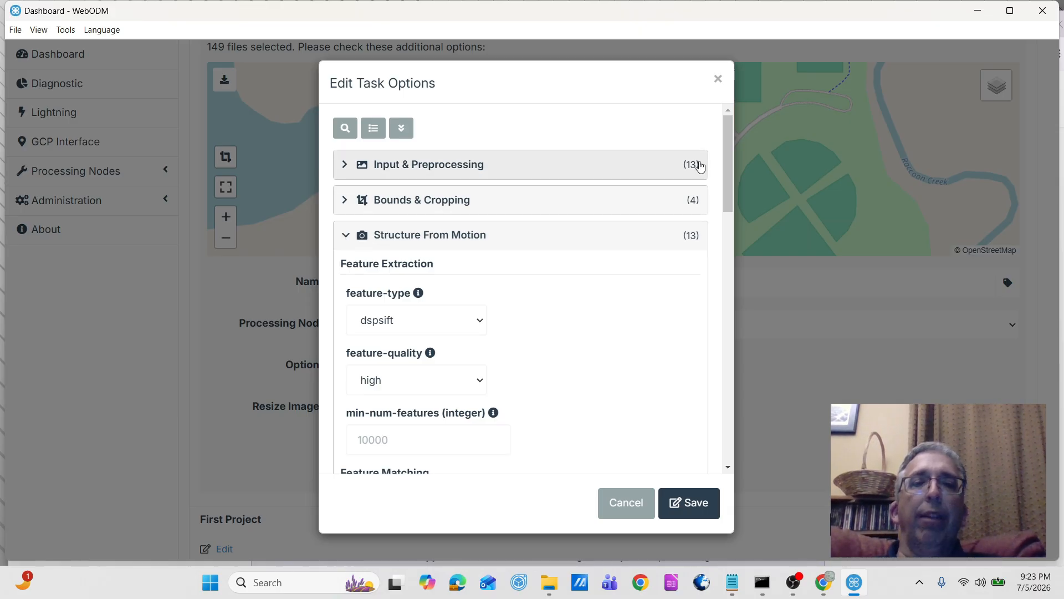
drag(730, 155, 740, 194)
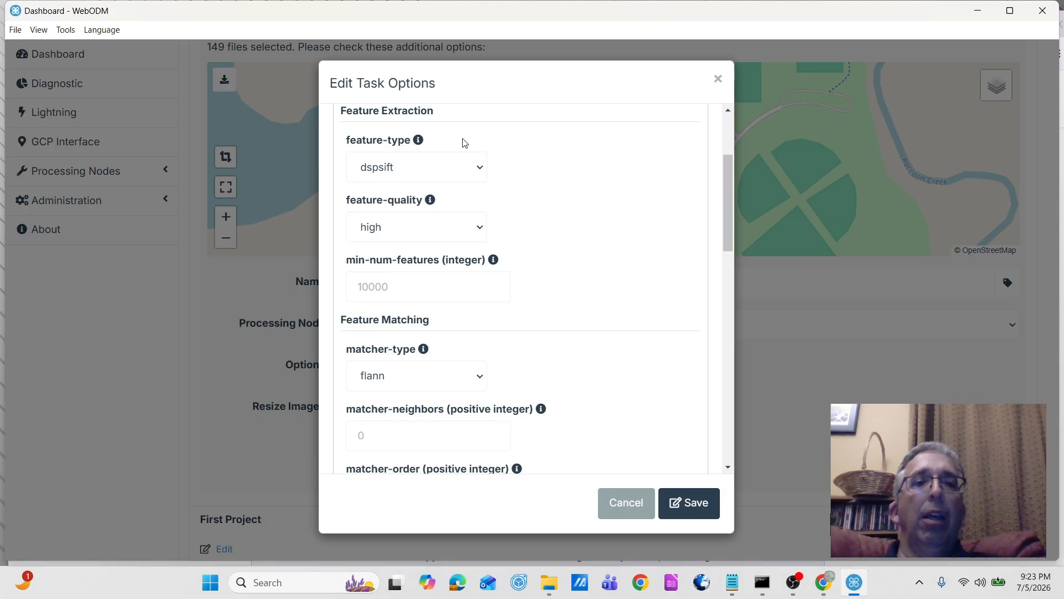
click(481, 173)
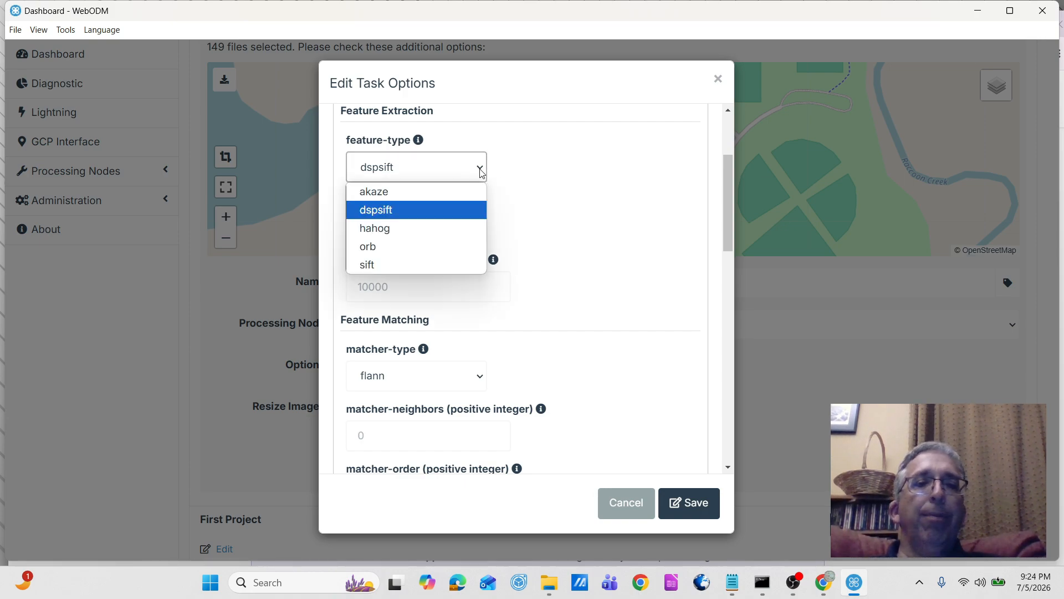
click(482, 173)
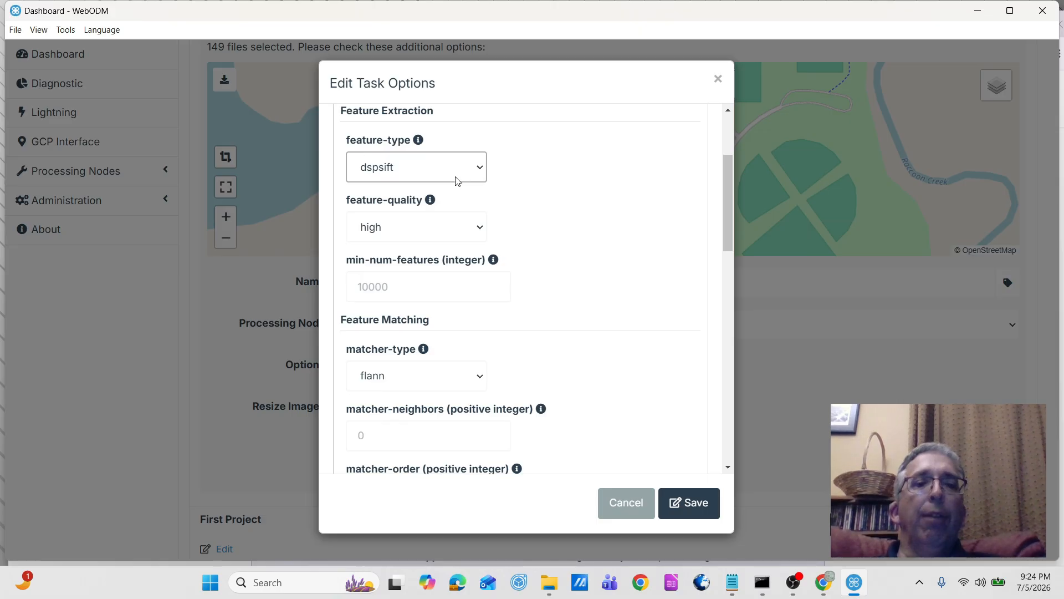
mouse_move(431, 203)
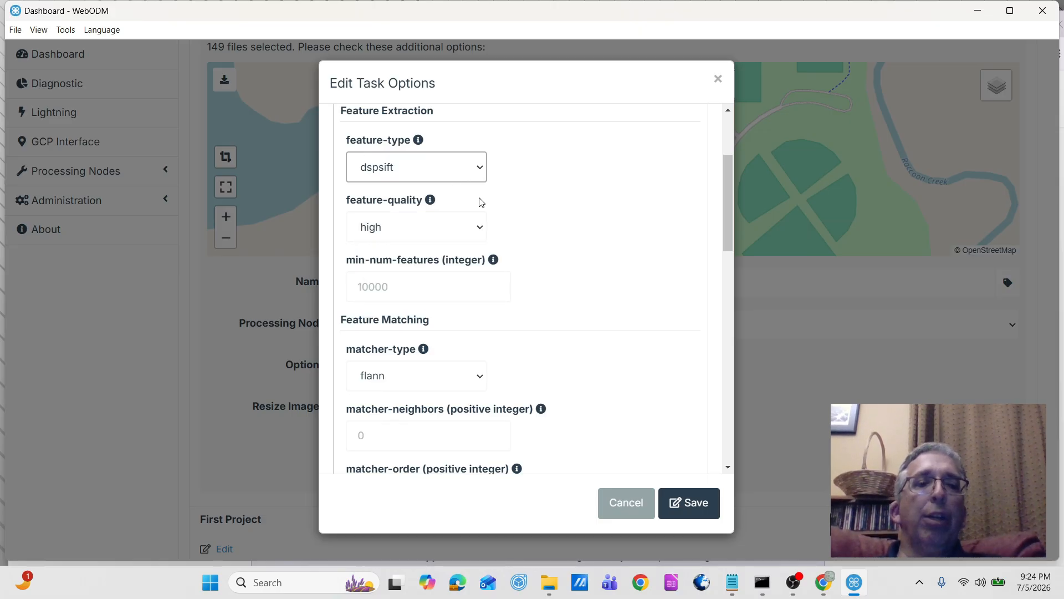
click(482, 232)
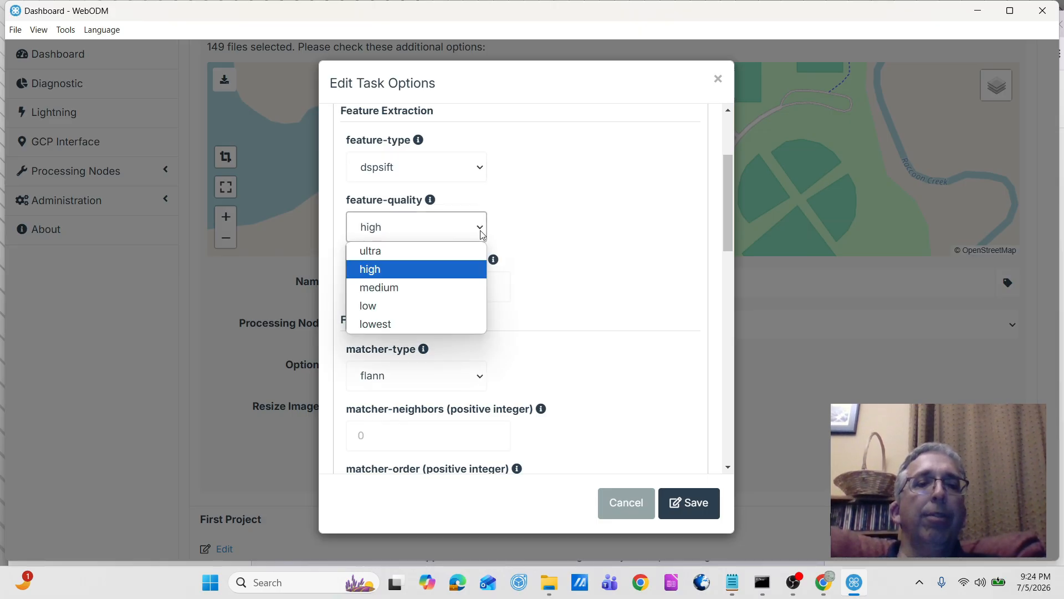
click(483, 234)
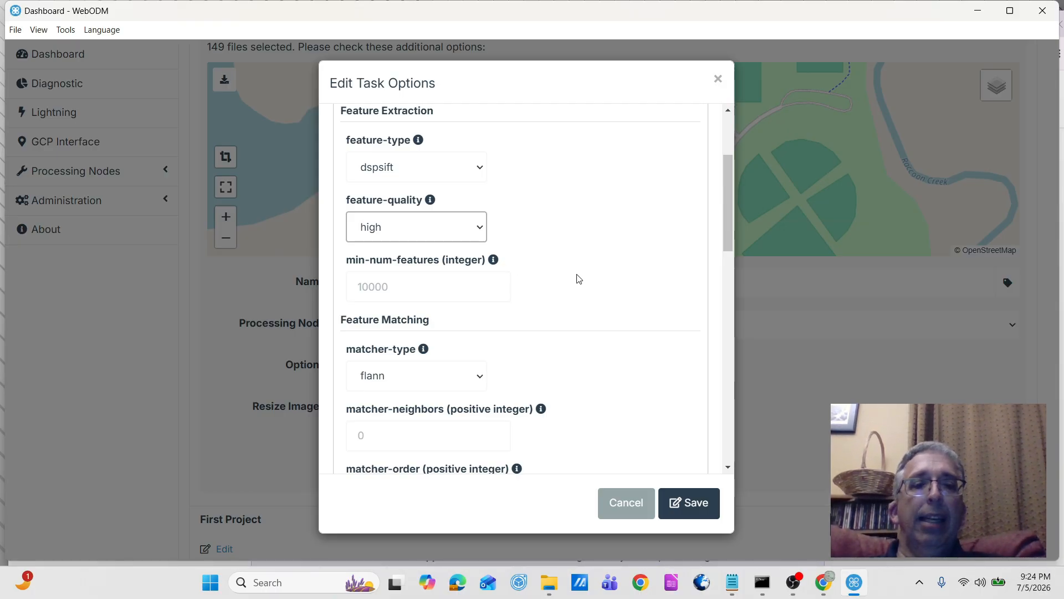
Review the feature matching settings and matcher-type choices, and collapse the Structure From Motion group
click(728, 211)
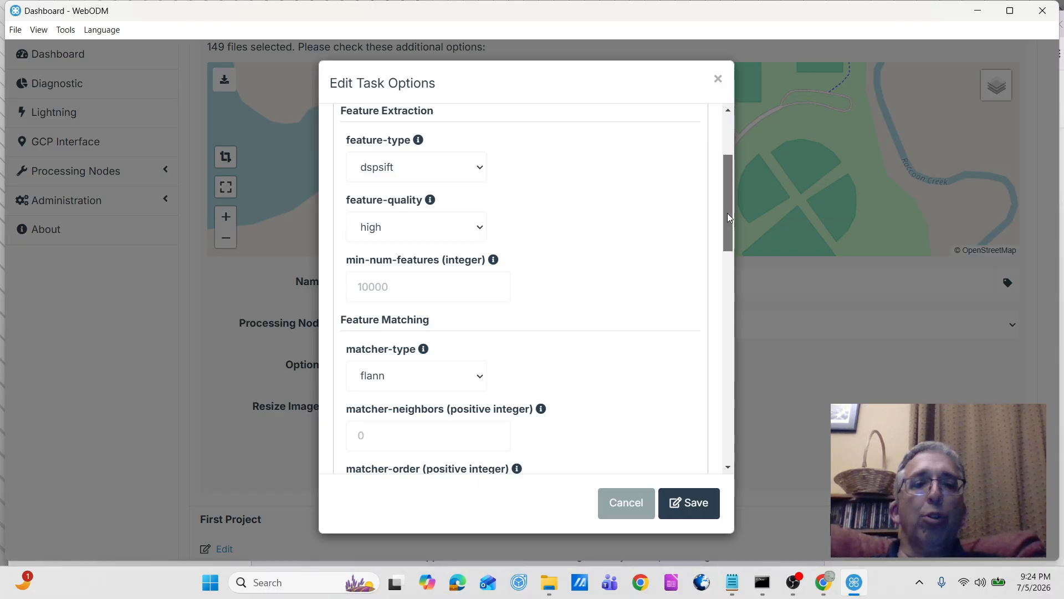
drag(727, 213, 727, 250)
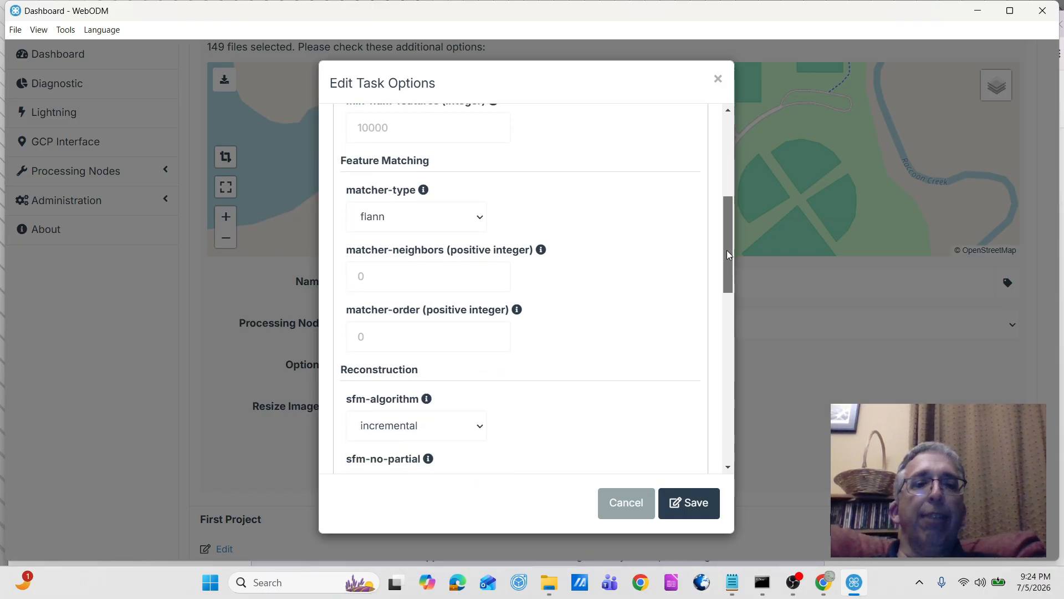
click(481, 220)
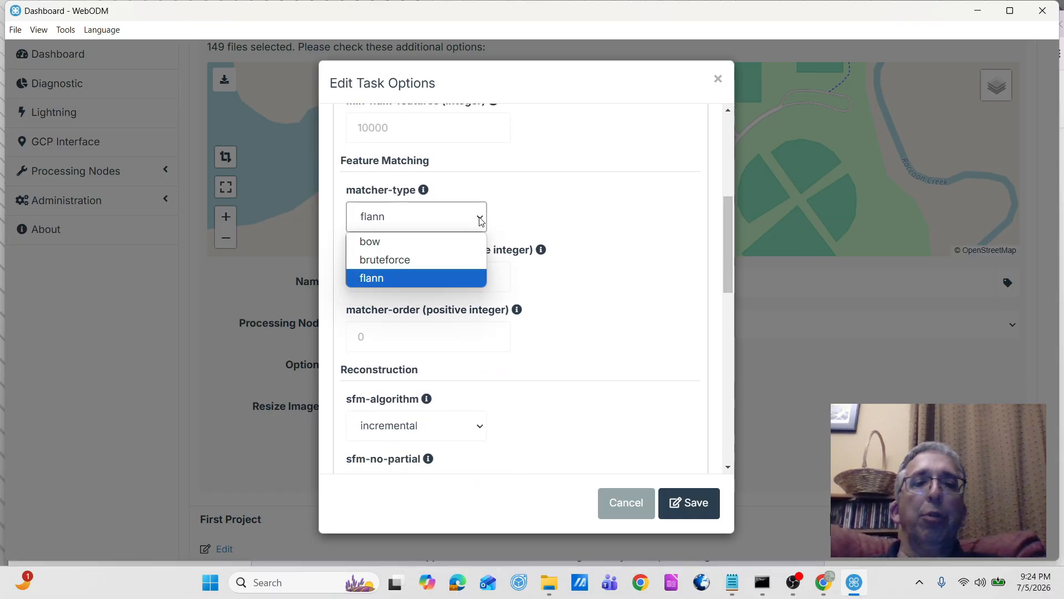
click(481, 220)
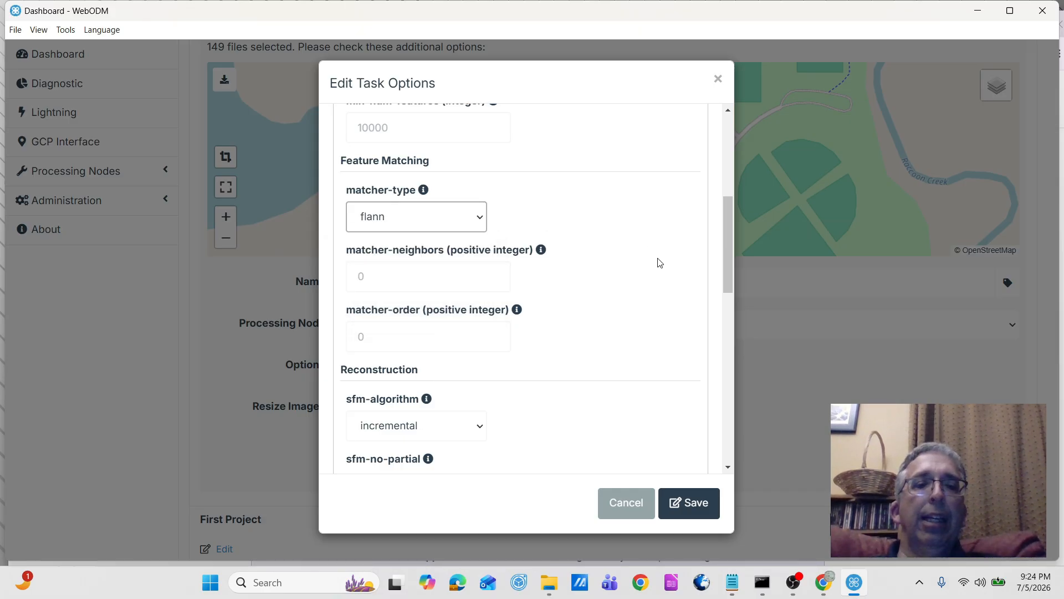
drag(724, 227, 737, 148)
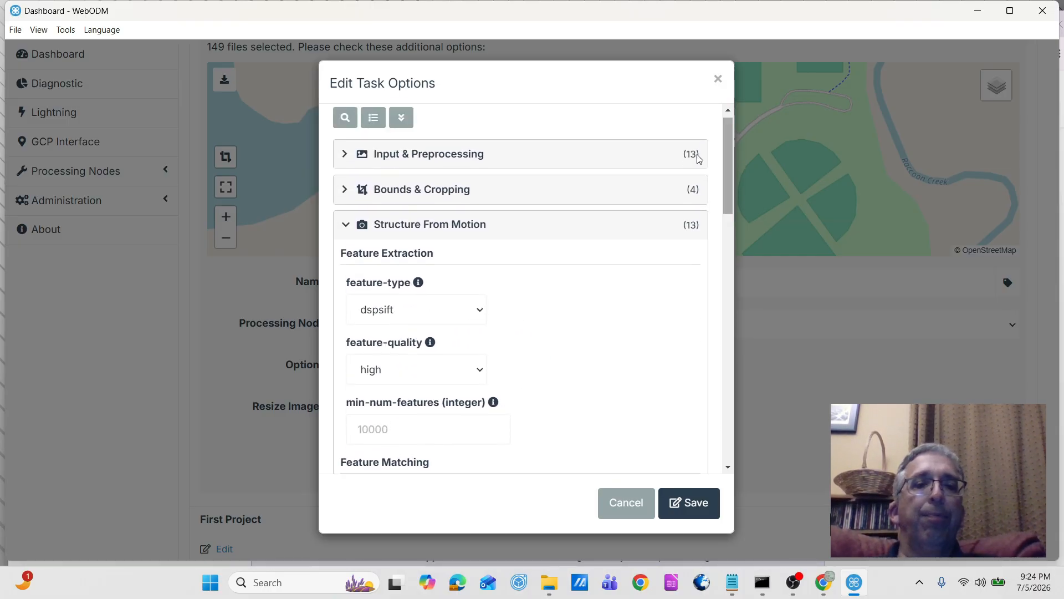
click(348, 226)
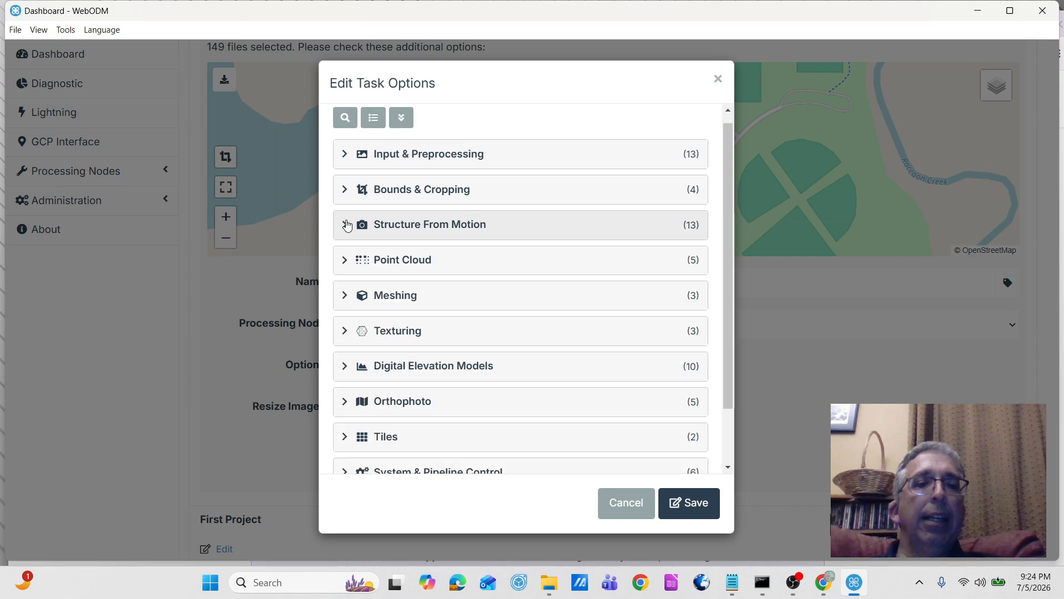
Look over the Point Cloud settings, including pc-quality and filtering, and collapse the group again
click(344, 262)
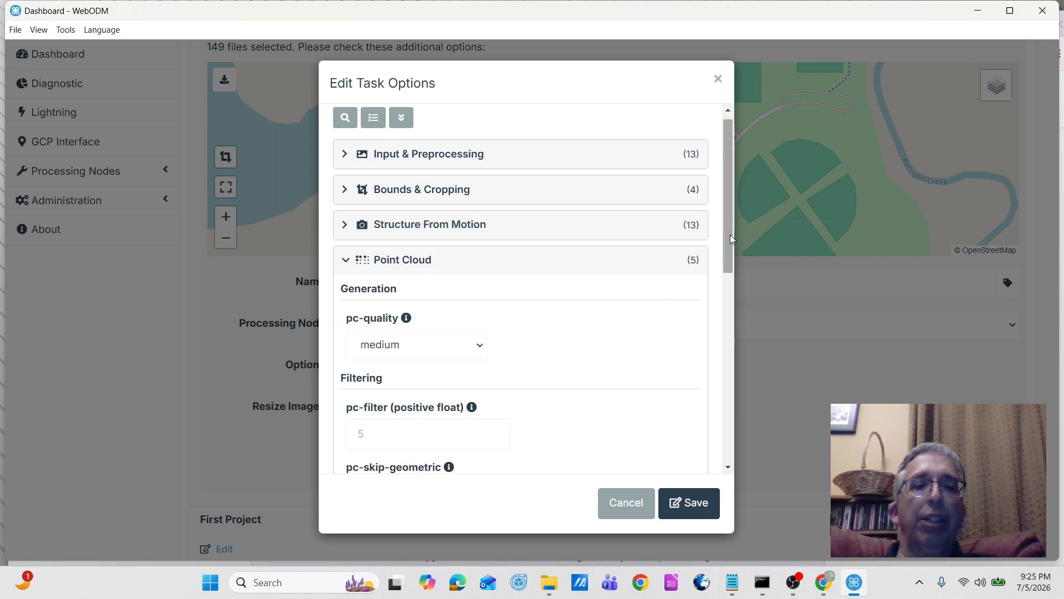
mouse_move(730, 235)
mouse_down()
mouse_move(737, 339)
mouse_move(726, 238)
mouse_up()
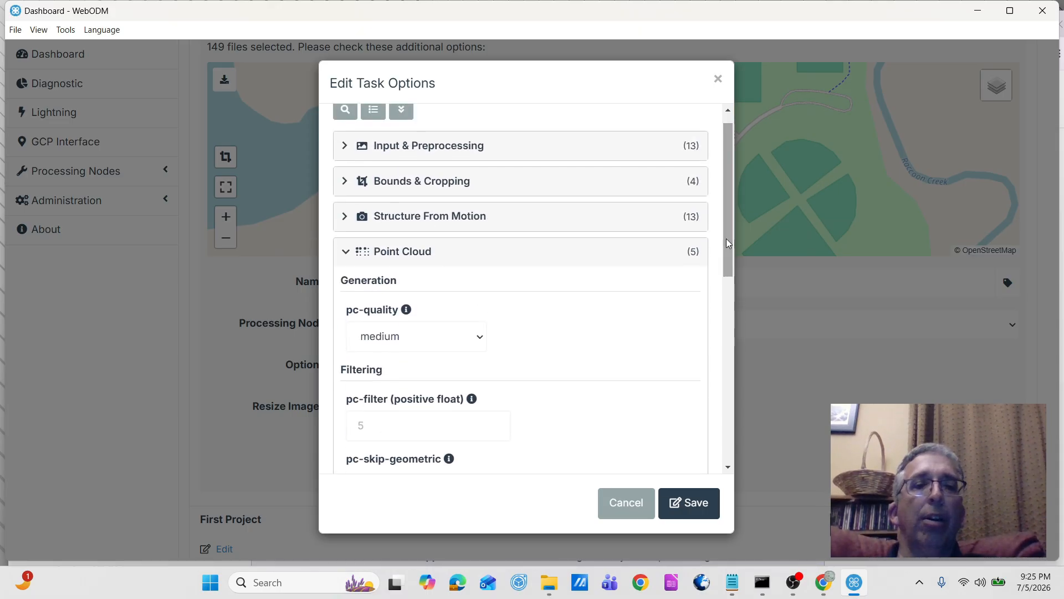
click(345, 252)
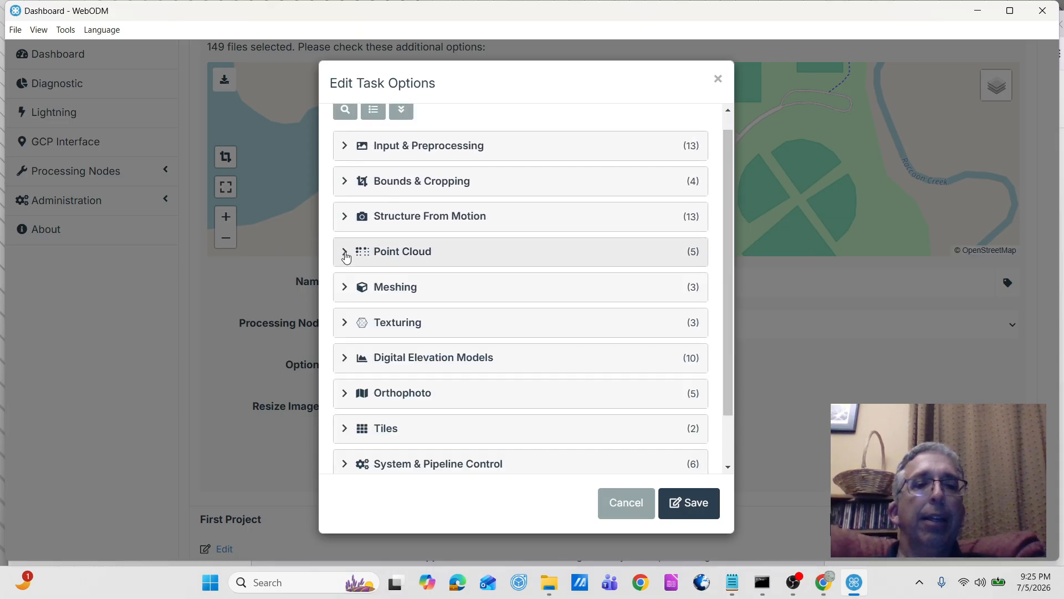
Examine the Meshing settings, including the descriptions of mesh-octree-depth and mesh-size, and look over the Texturing settings
click(345, 287)
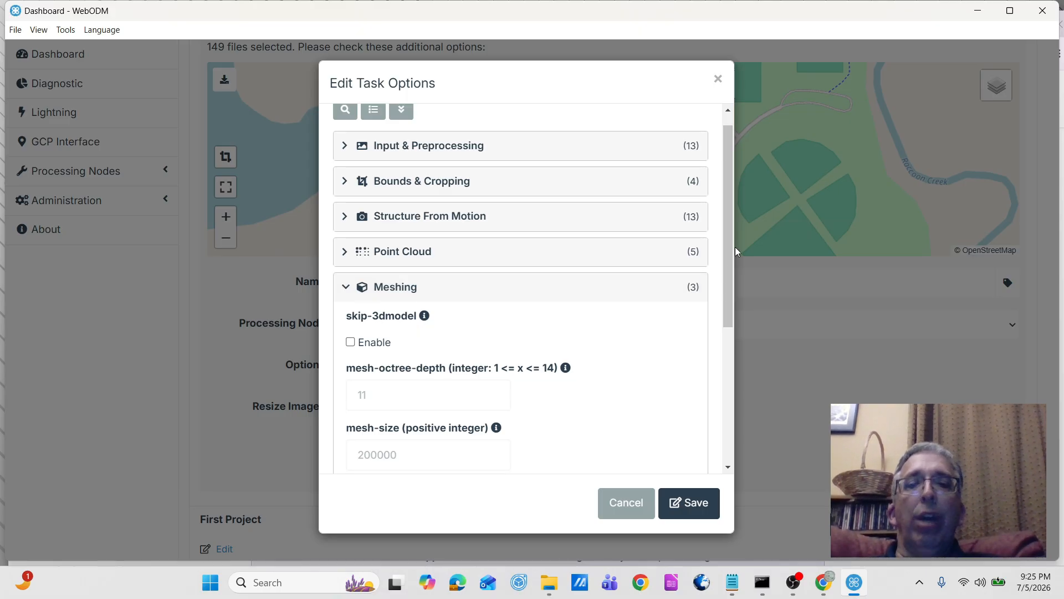
drag(728, 252, 746, 310)
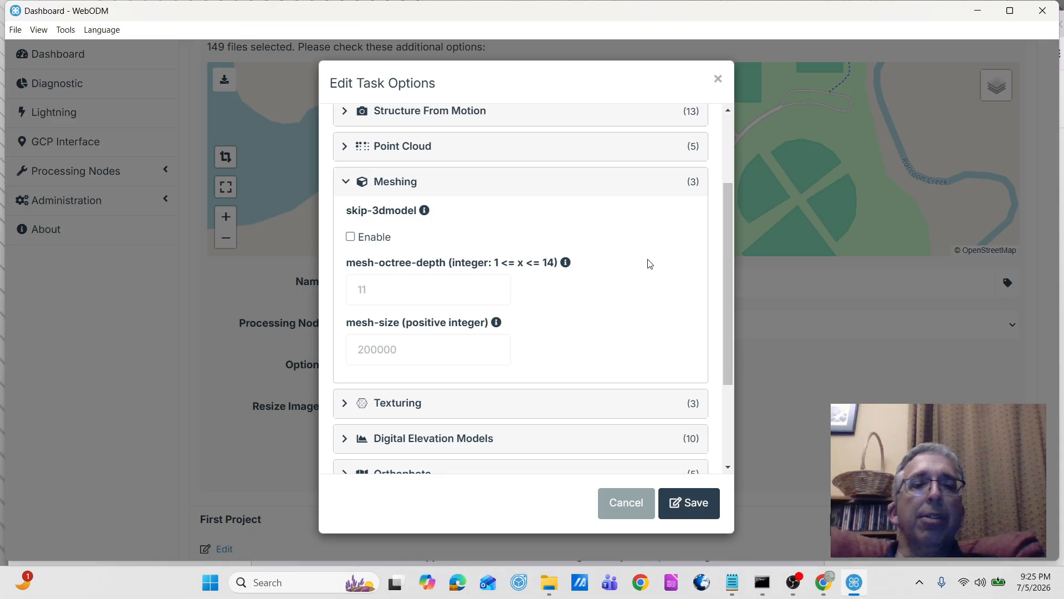
mouse_move(565, 264)
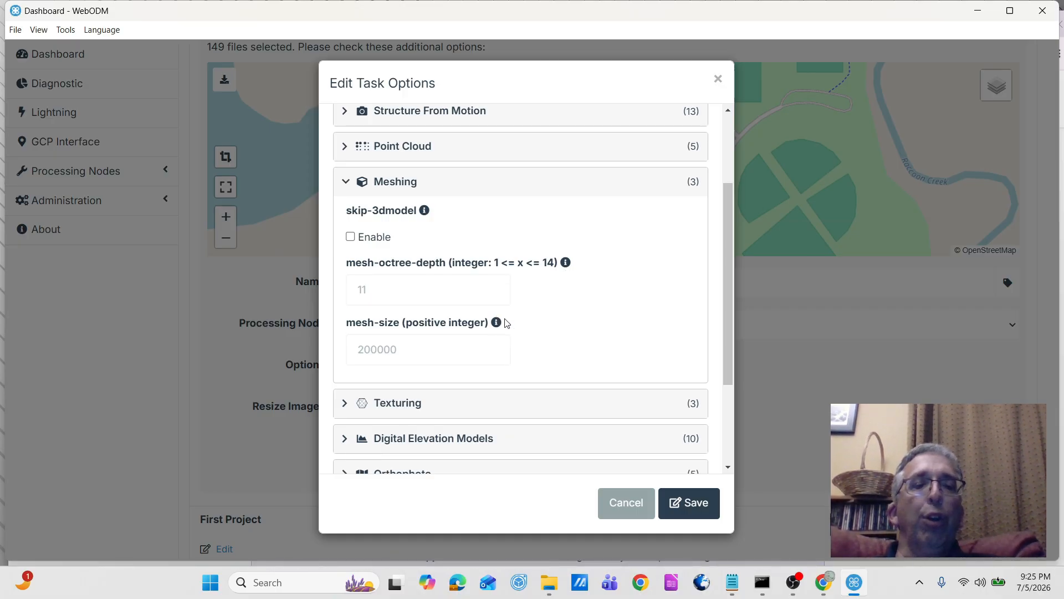
mouse_move(496, 326)
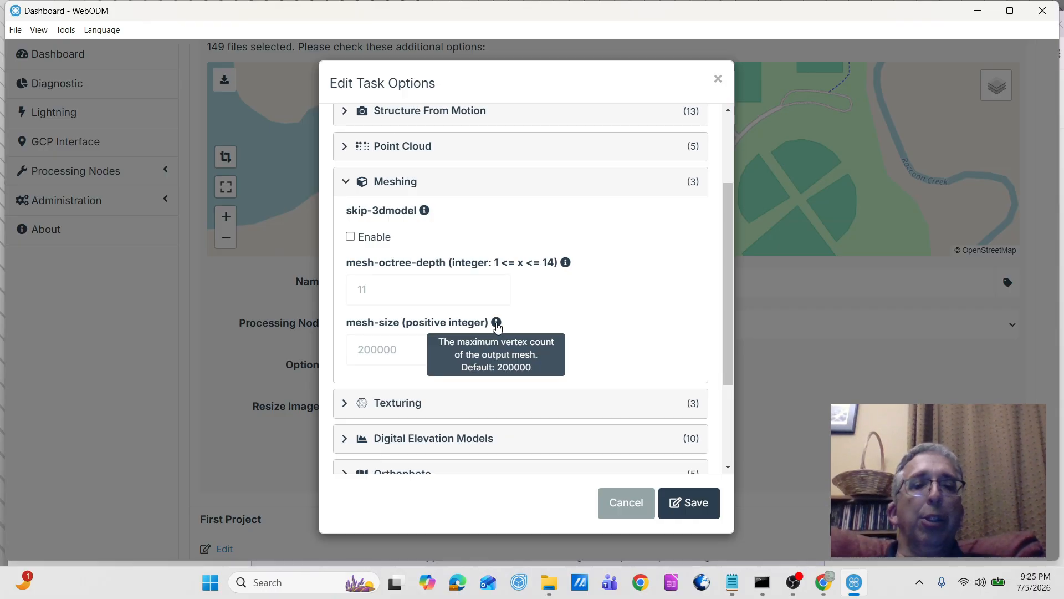
click(347, 185)
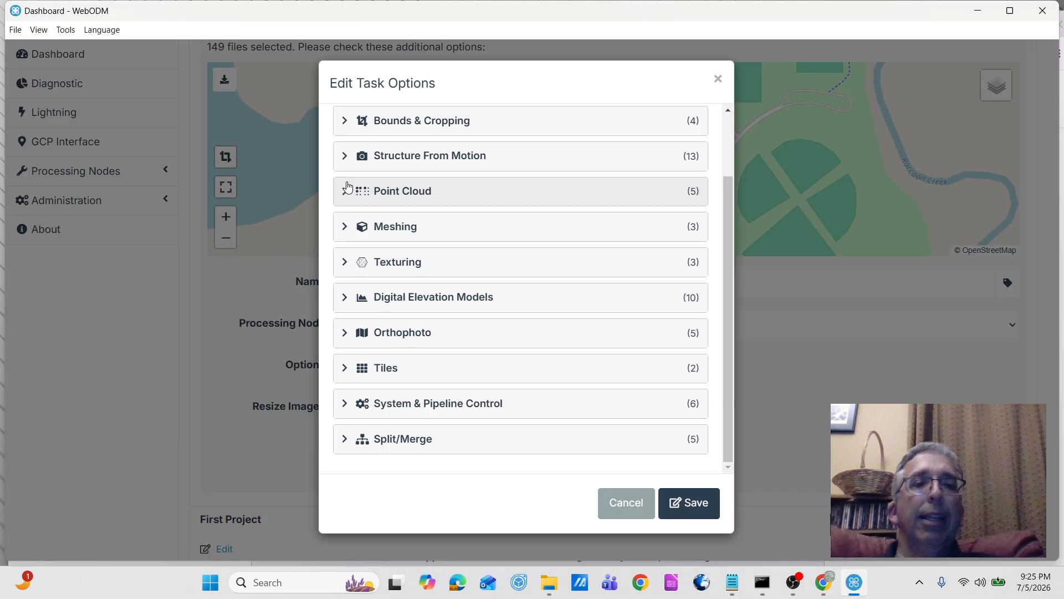
click(344, 262)
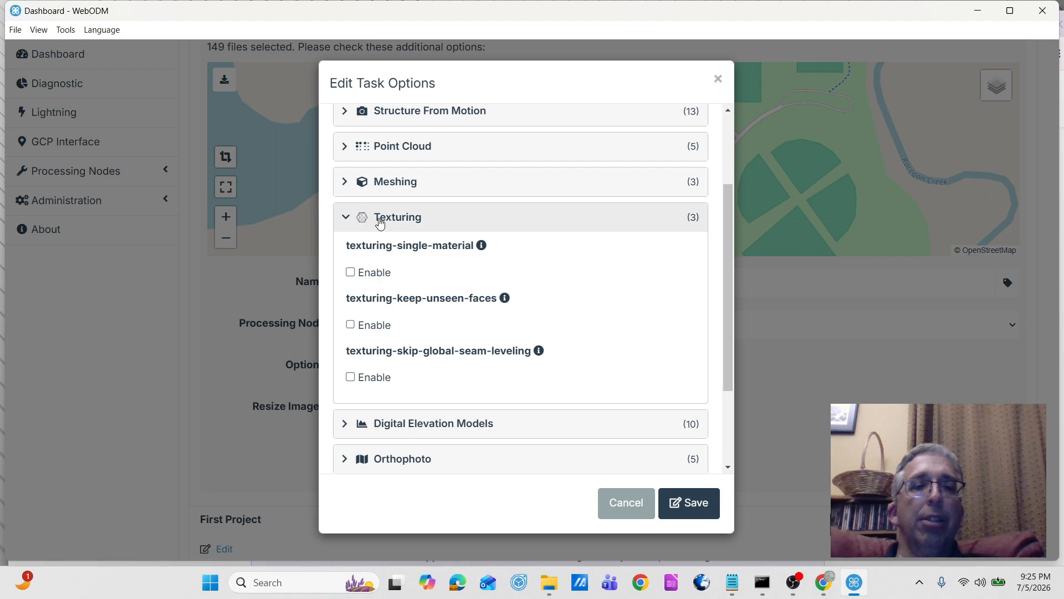
click(347, 218)
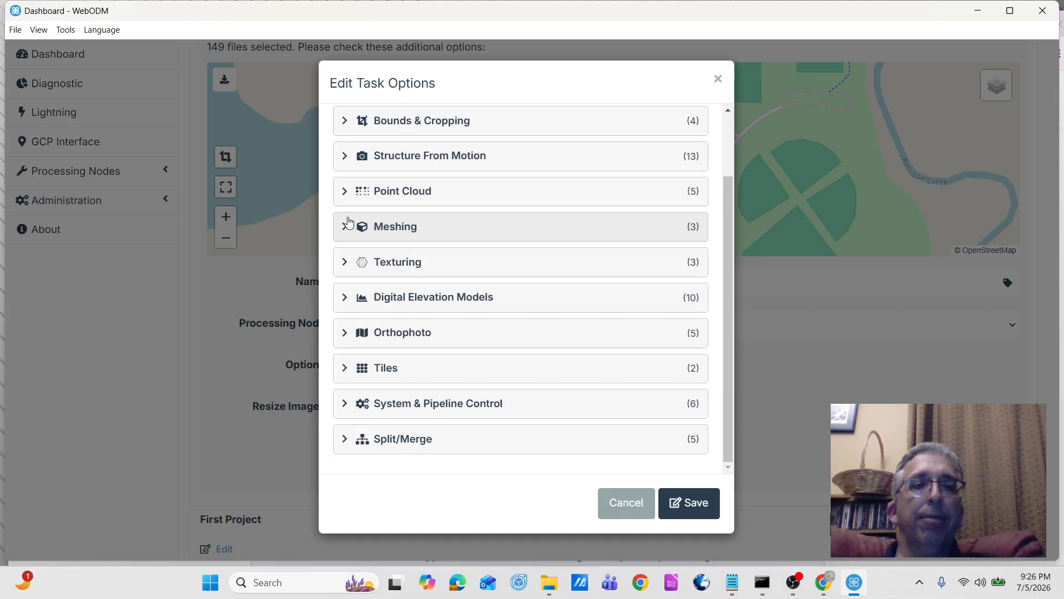
Enable the dtm output in the Digital Elevation Models settings after reading the dsm and dtm descriptions
click(345, 298)
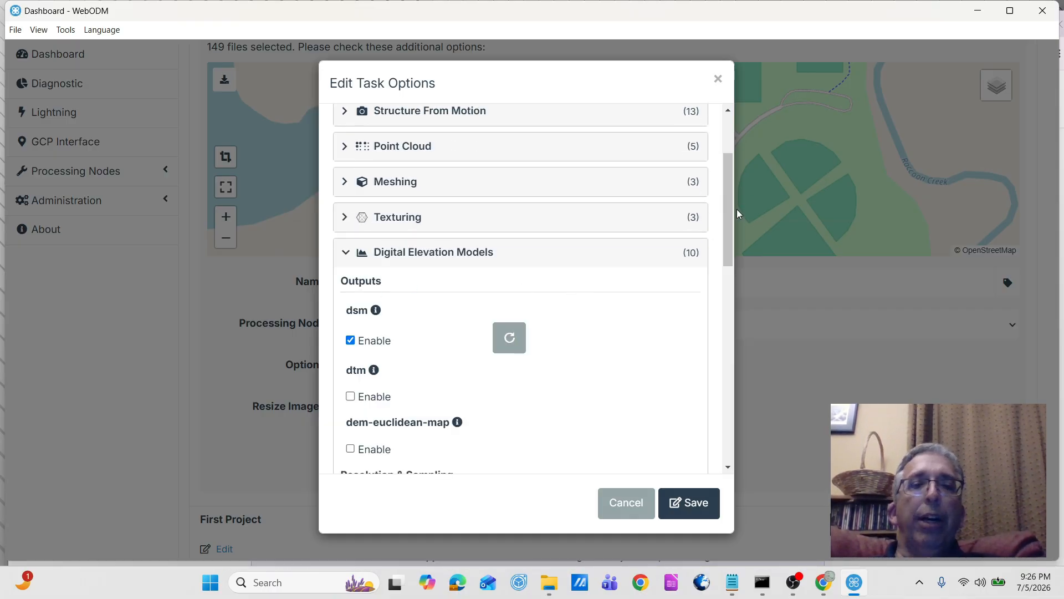
drag(730, 219, 738, 259)
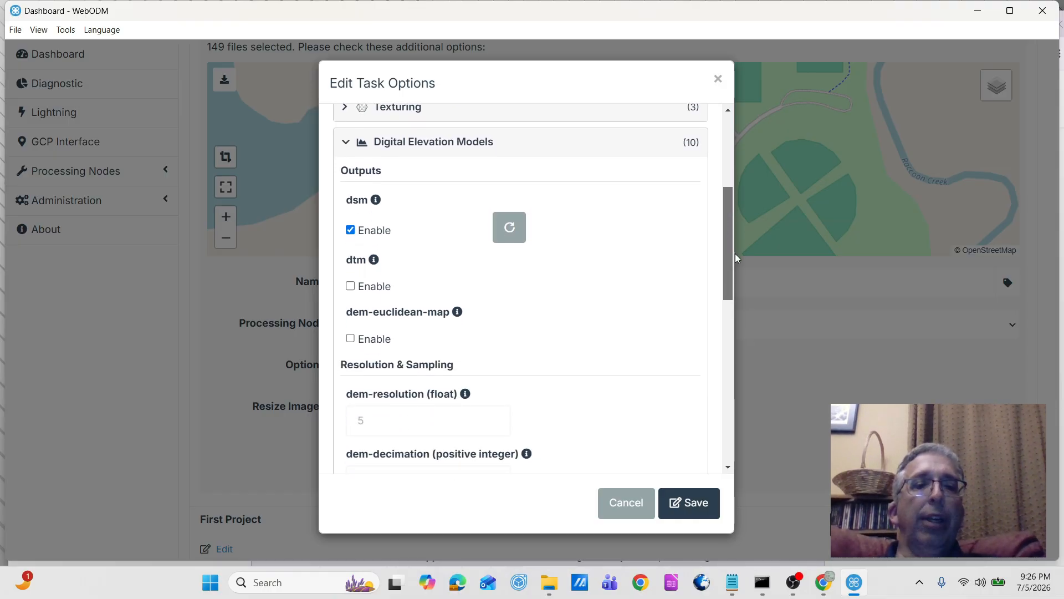
drag(735, 254, 737, 260)
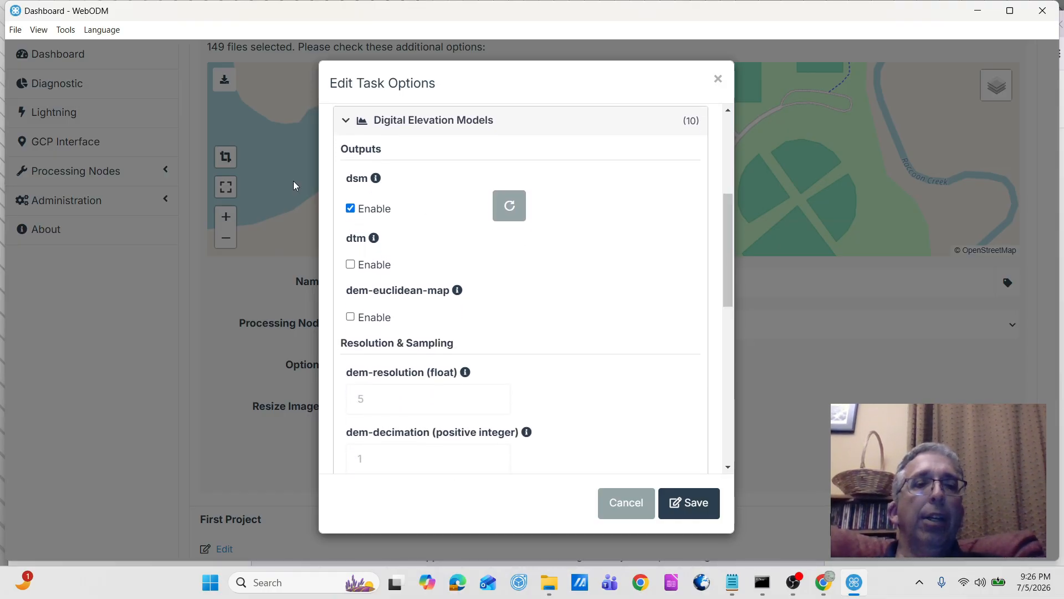
mouse_move(374, 182)
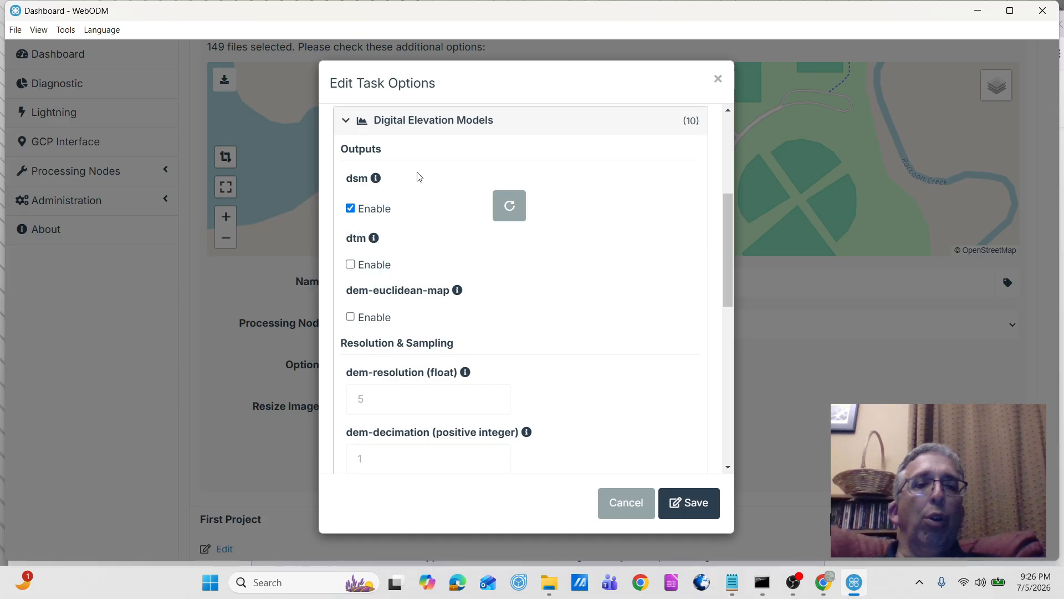
mouse_move(371, 249)
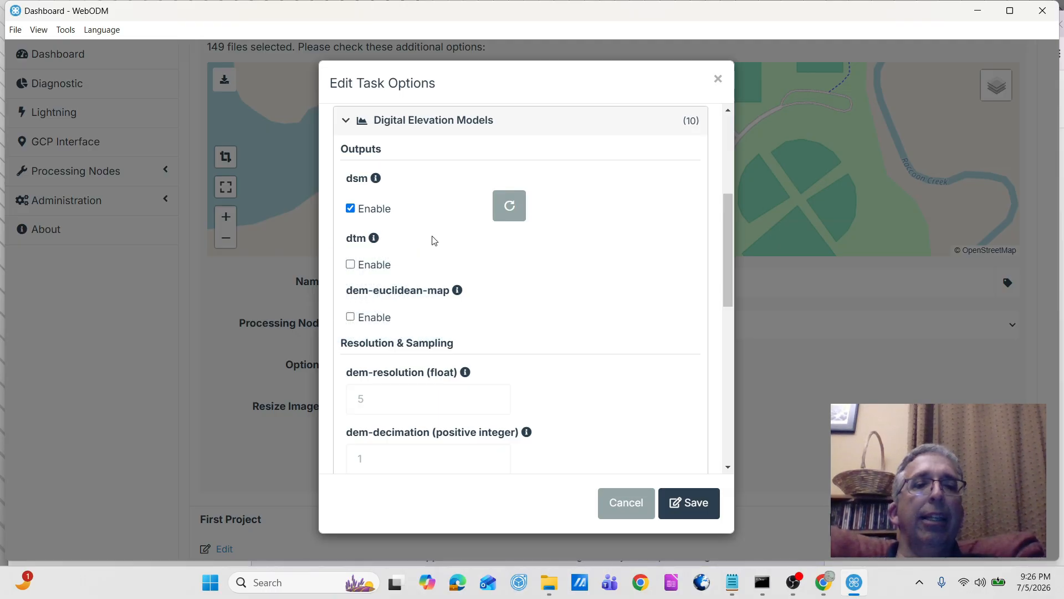
click(350, 264)
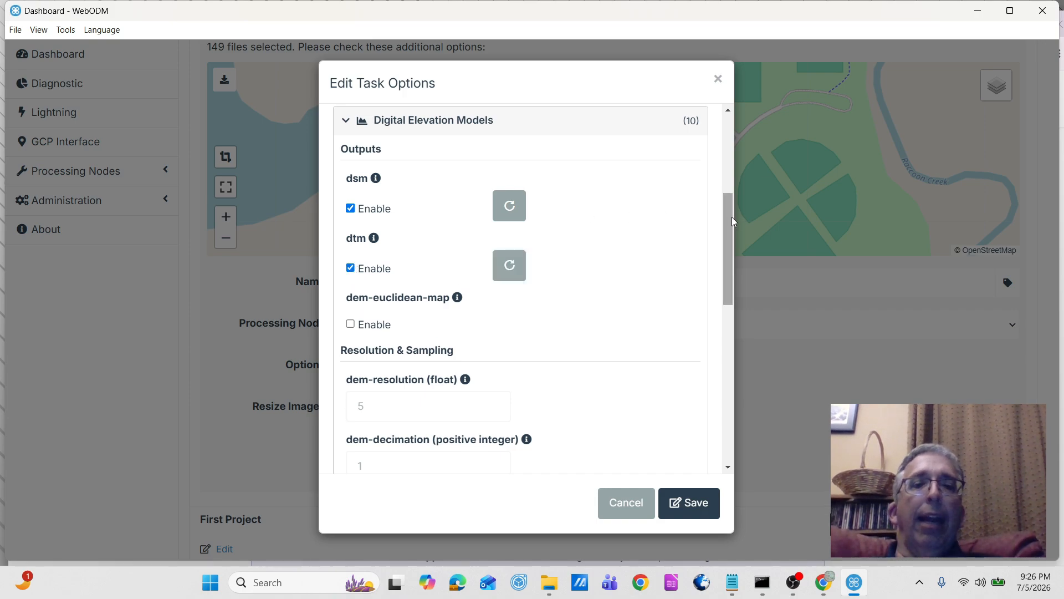
Review the elevation models' resolution and sampling settings, including the dem-resolution description, and collapse the Digital Elevation Models group
drag(724, 222, 728, 277)
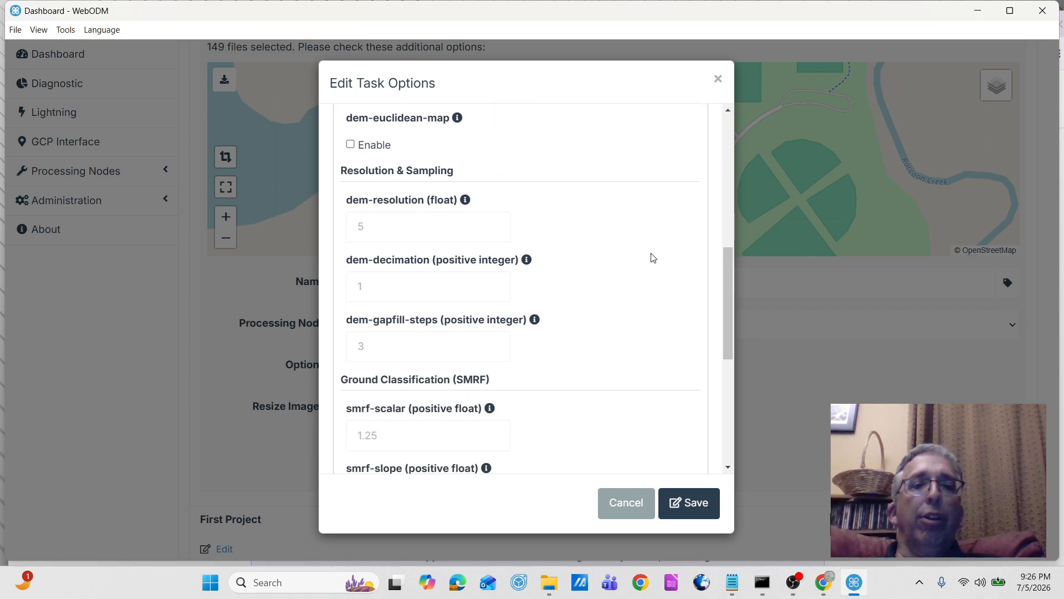
mouse_move(467, 203)
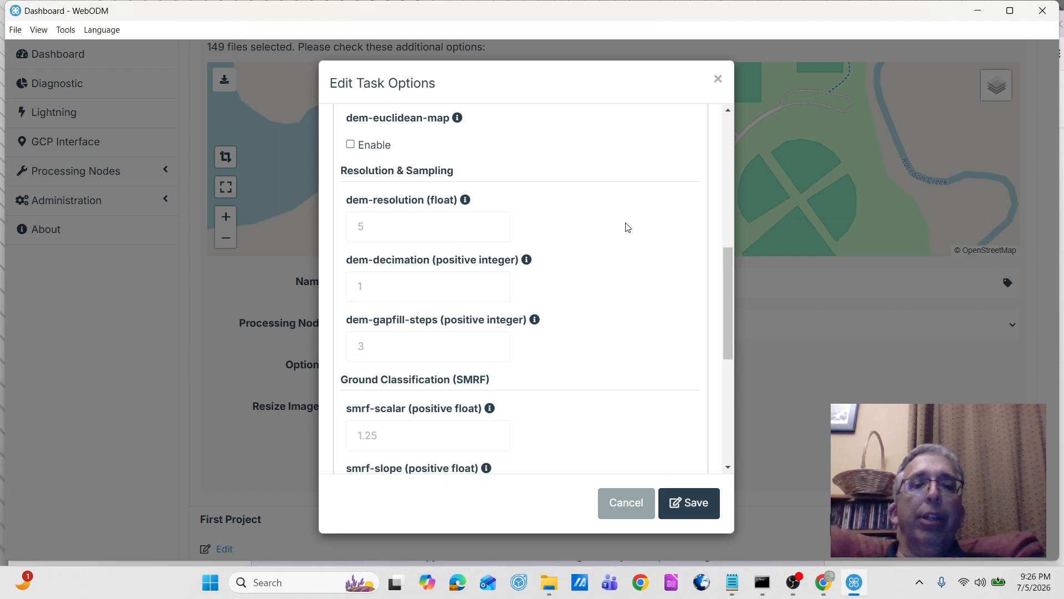
drag(726, 280, 731, 211)
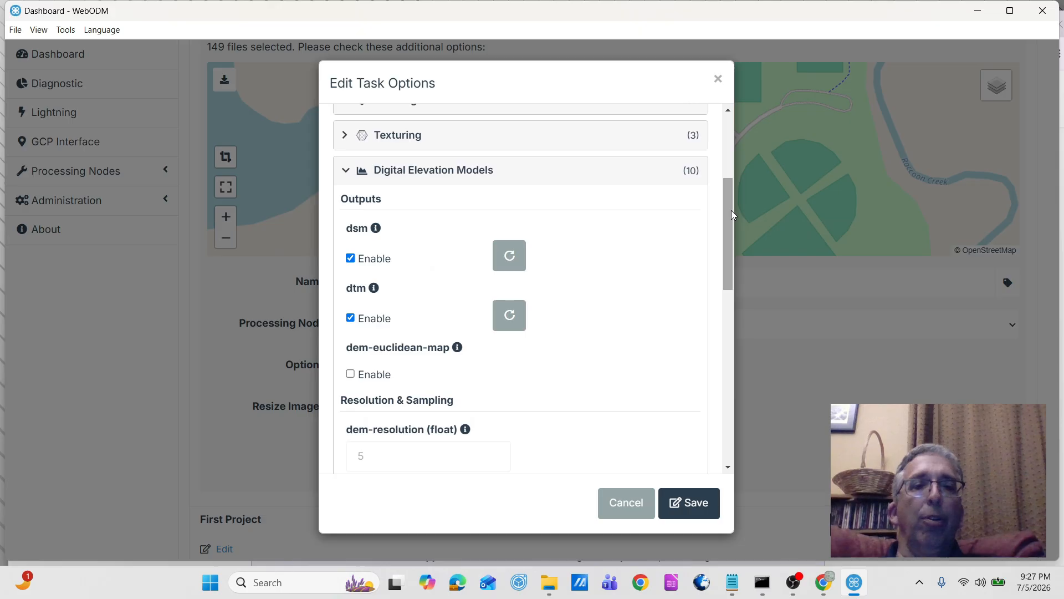
click(346, 170)
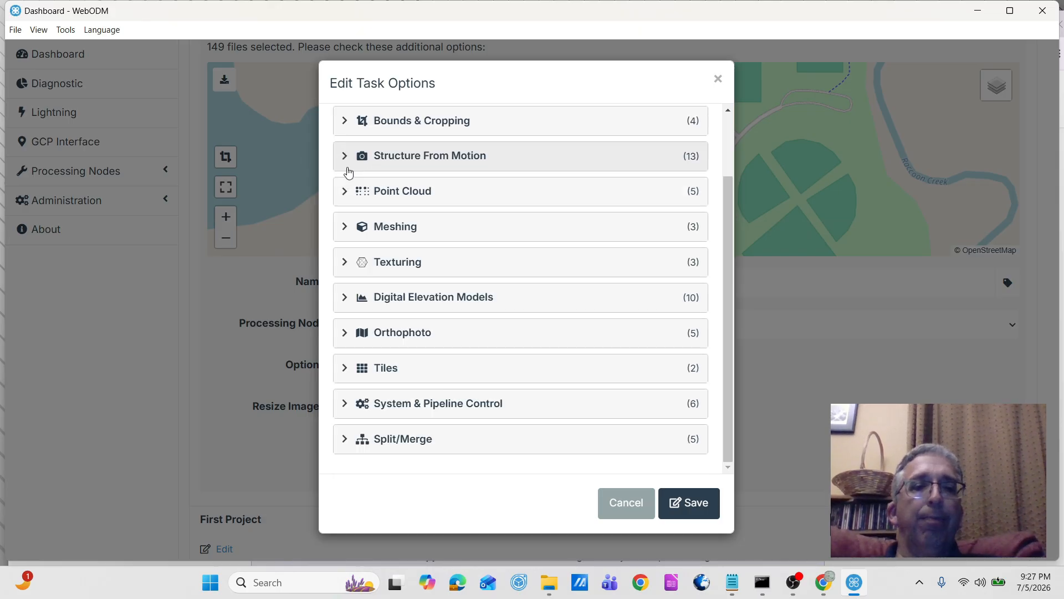
Enable orthophoto-cutline in the Orthophoto settings
click(345, 332)
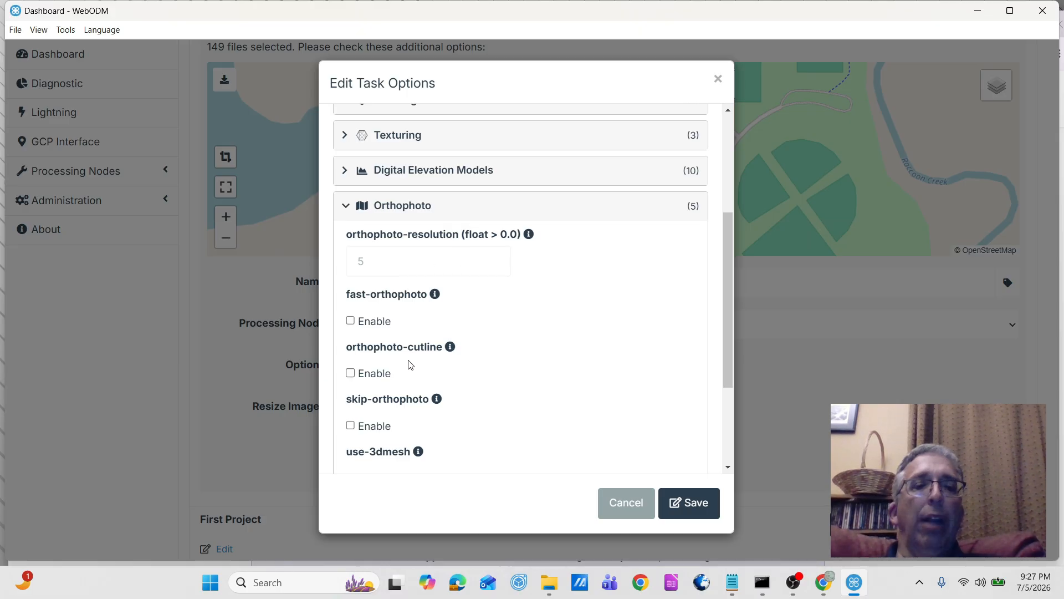
click(351, 377)
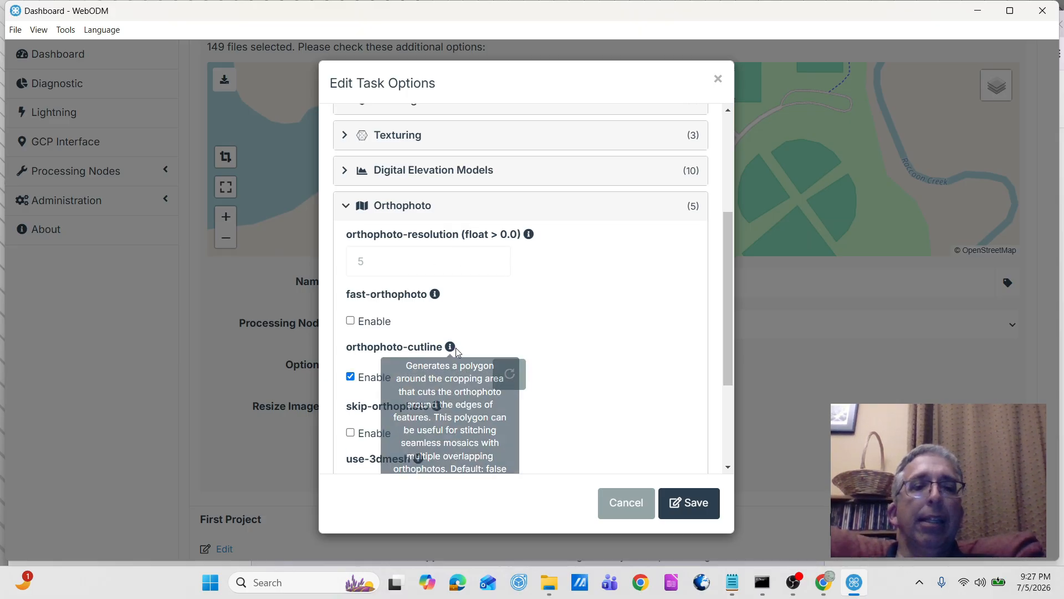
Read the orthophoto-cutline description, look over the remaining Orthophoto settings, and check the Tiles settings
mouse_move(451, 350)
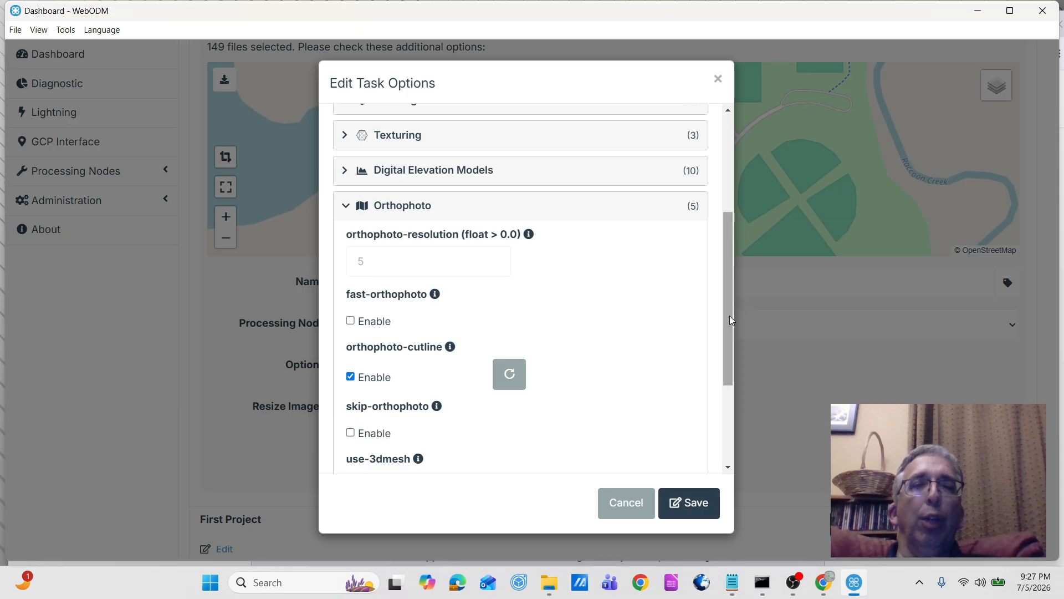
drag(730, 316, 738, 347)
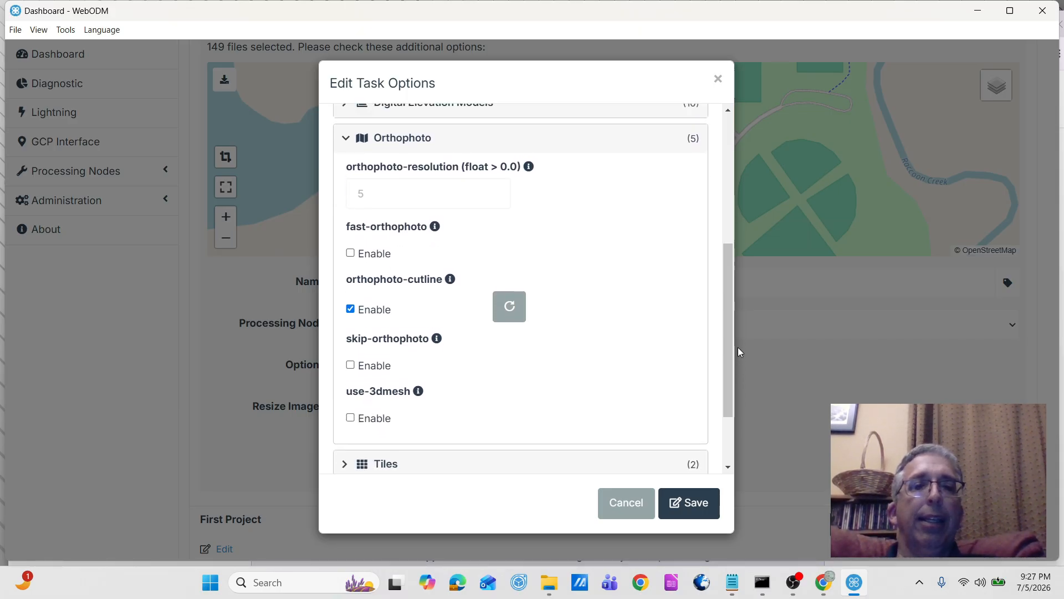
click(348, 141)
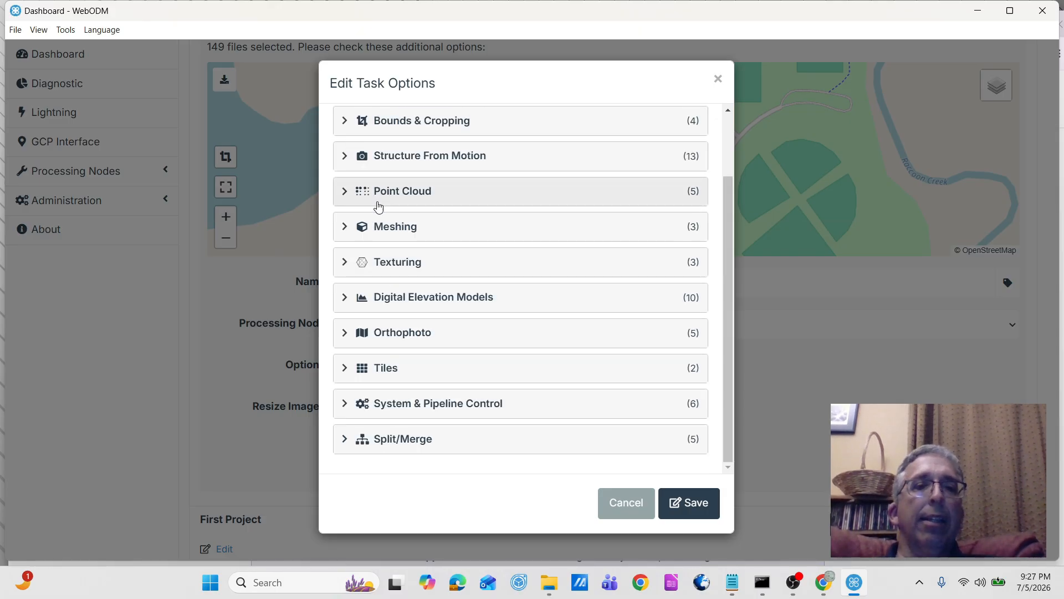
click(344, 373)
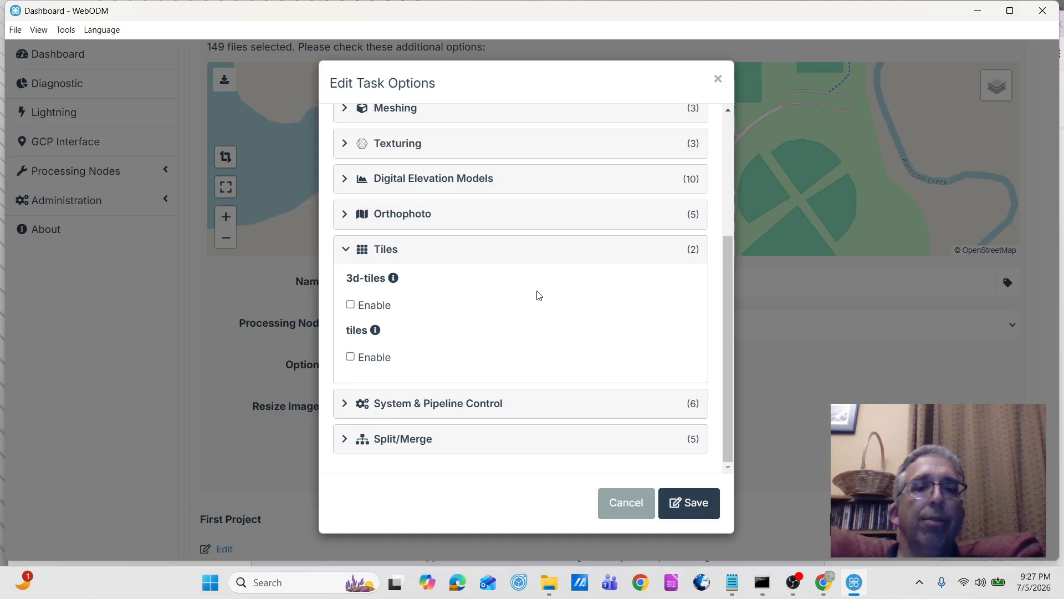
click(346, 251)
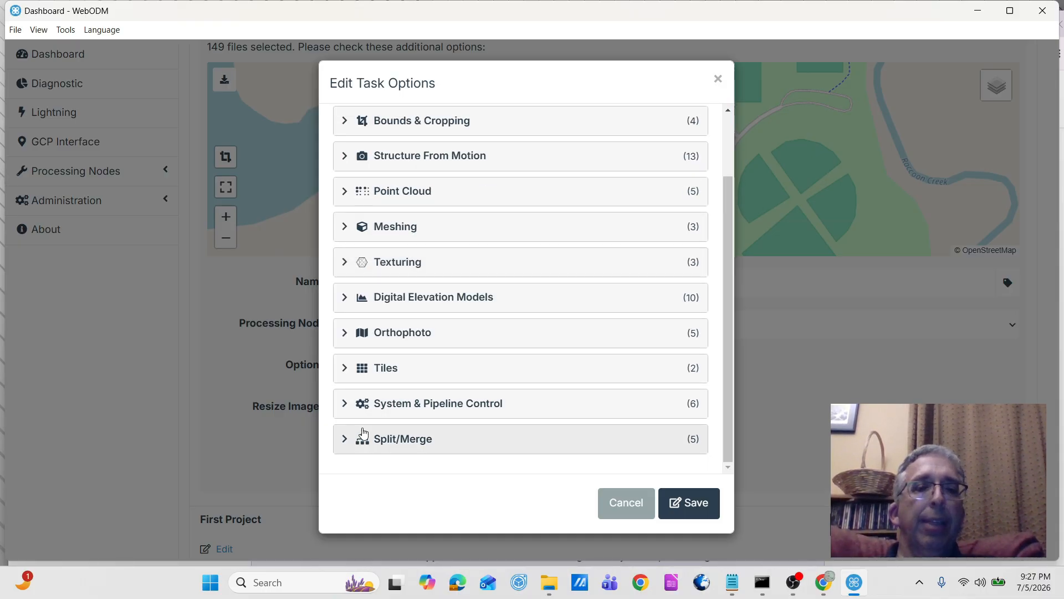
Set max-concurrency to 12 in the System & Pipeline Control settings
click(347, 404)
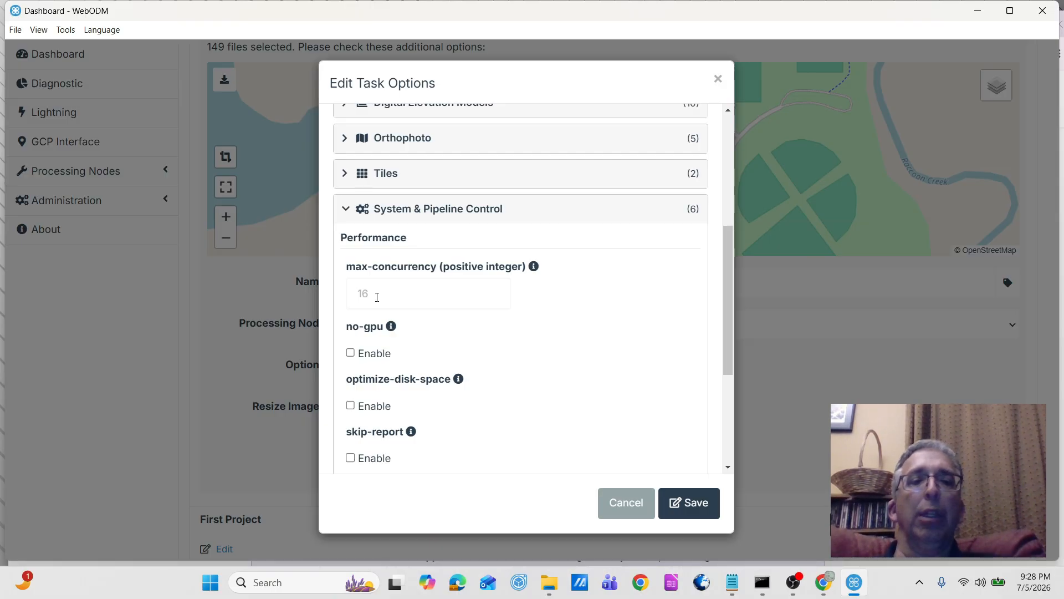
click(390, 295)
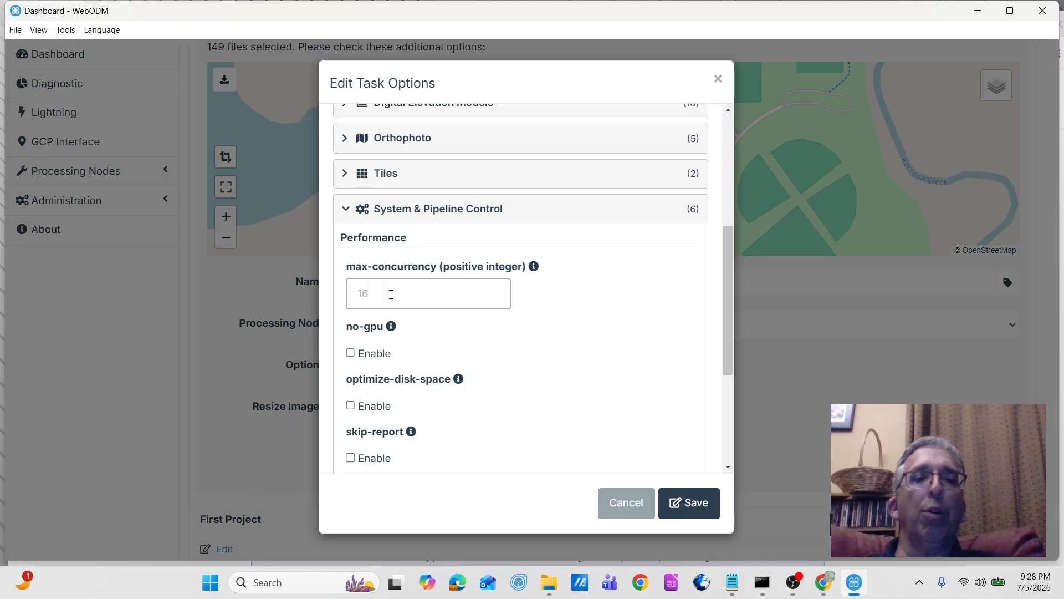
text(12)
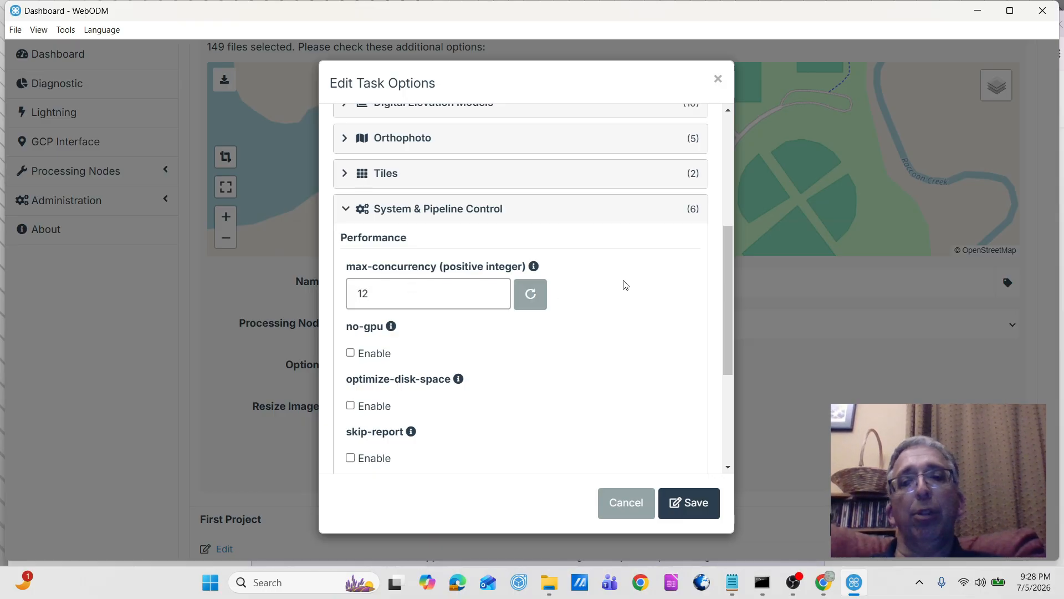
click(617, 298)
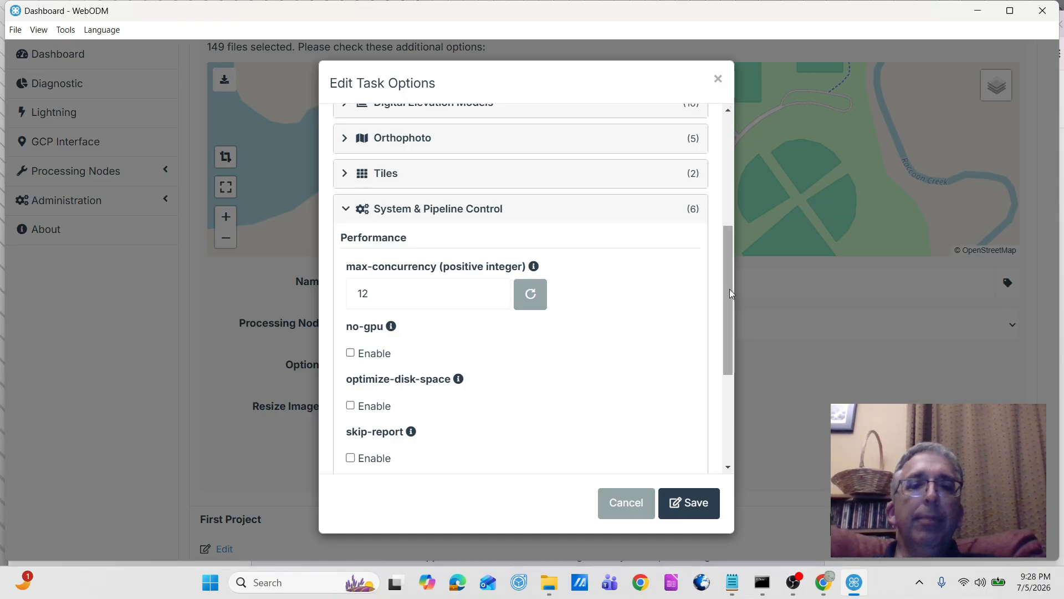
Review the Pipeline Control settings, including the rerun-from choices, and collapse the System & Pipeline Control group
drag(727, 291, 746, 389)
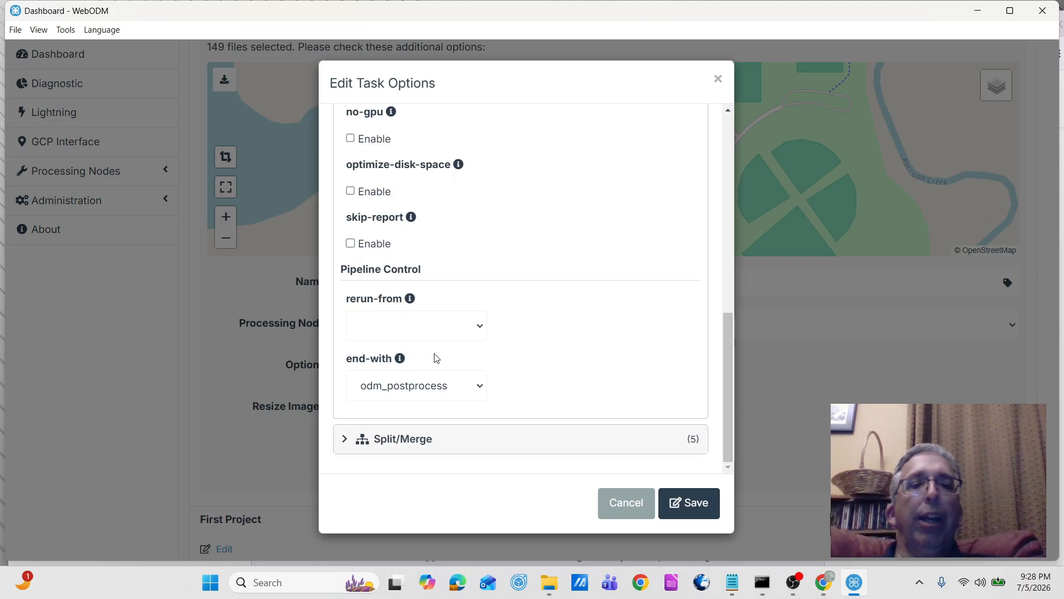
click(480, 331)
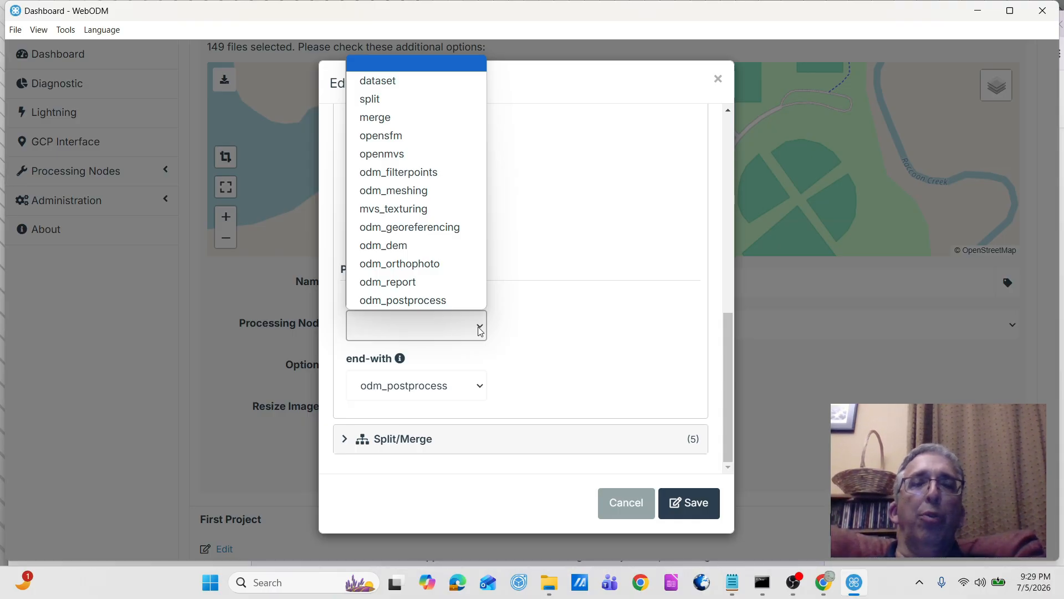
click(480, 331)
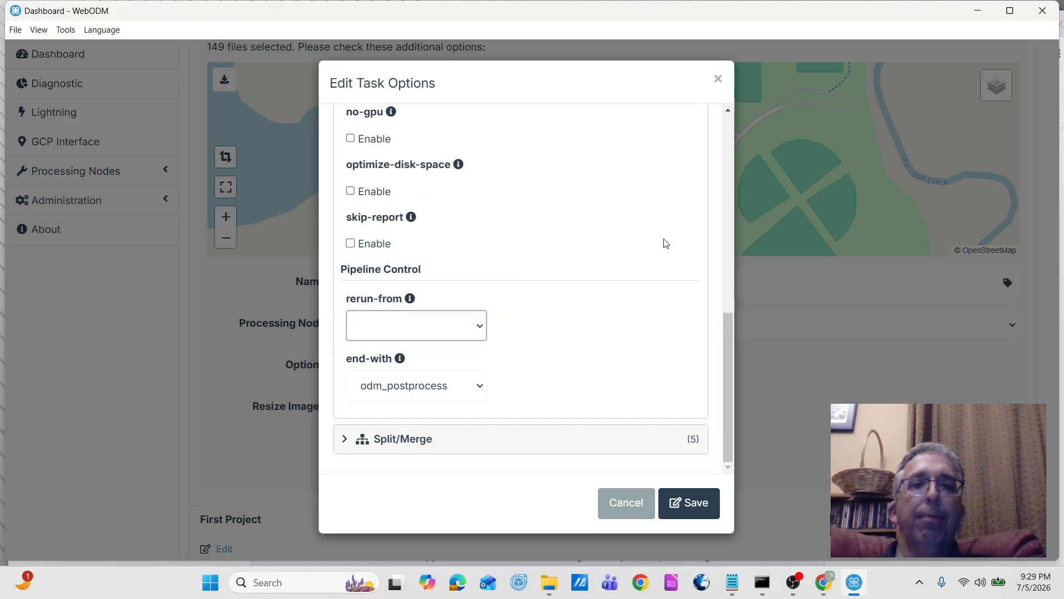
drag(728, 340, 723, 237)
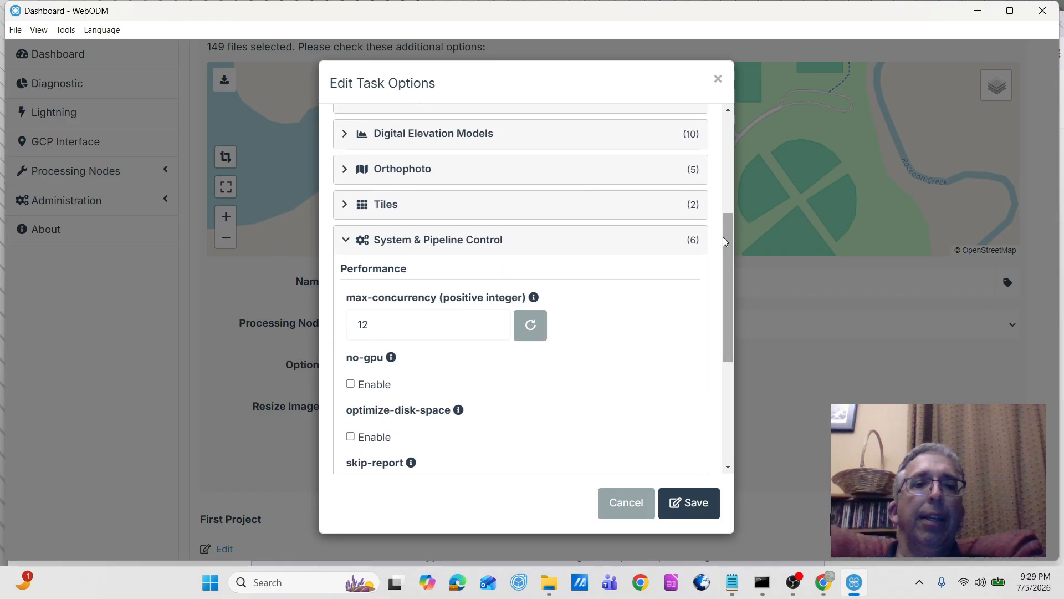
click(345, 239)
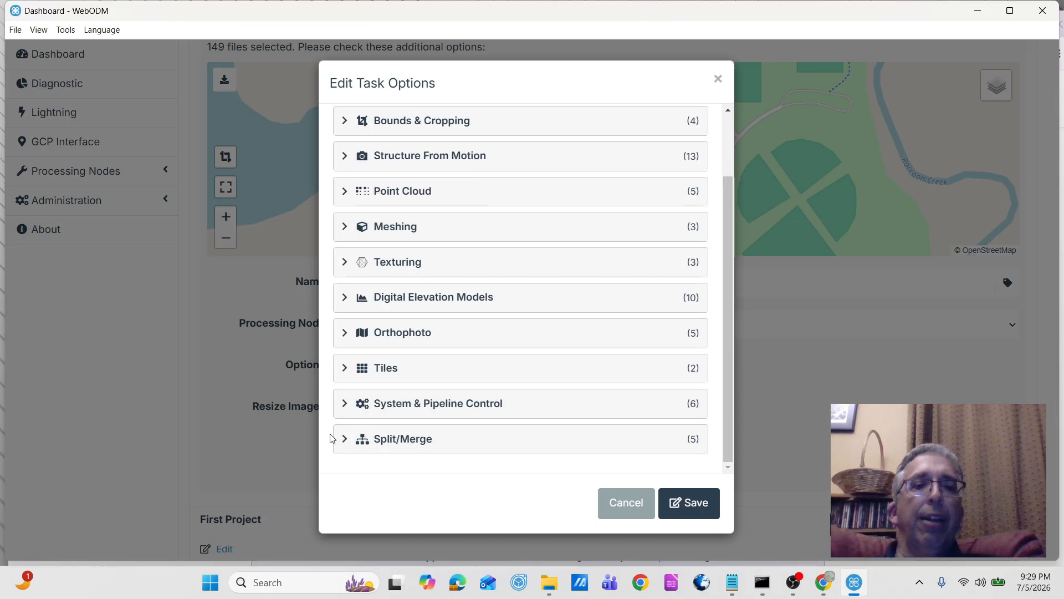
Look over the Split/Merge splitting and merging settings, and save the task options
click(342, 442)
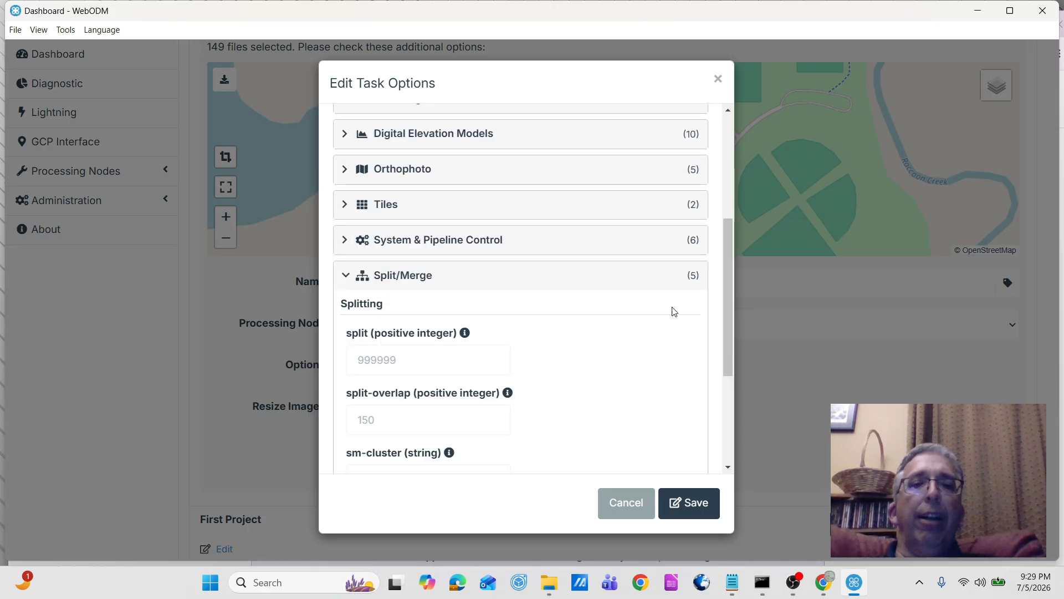
drag(729, 295, 736, 358)
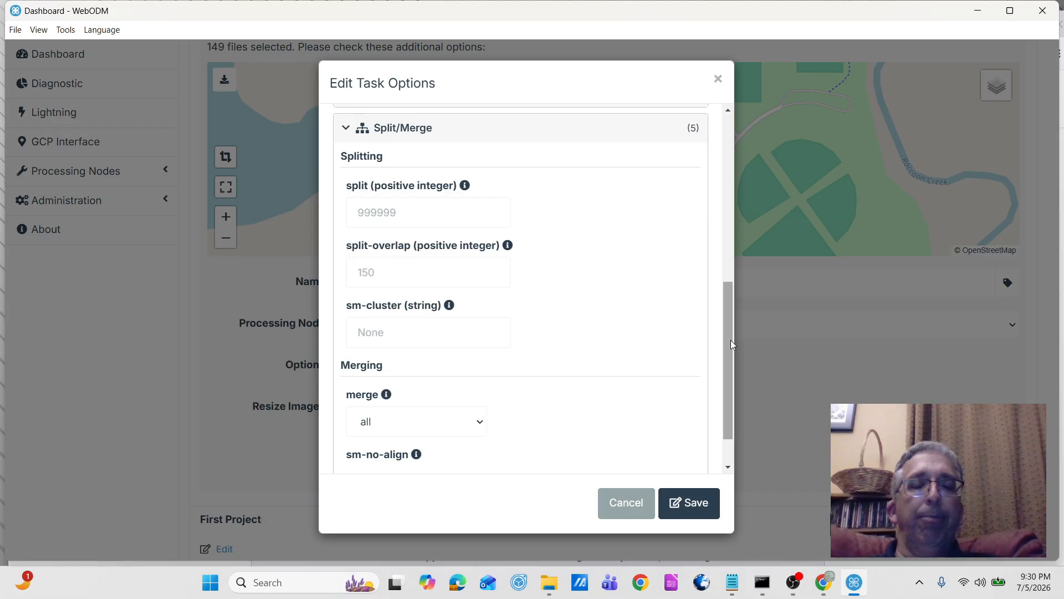
drag(731, 341, 734, 386)
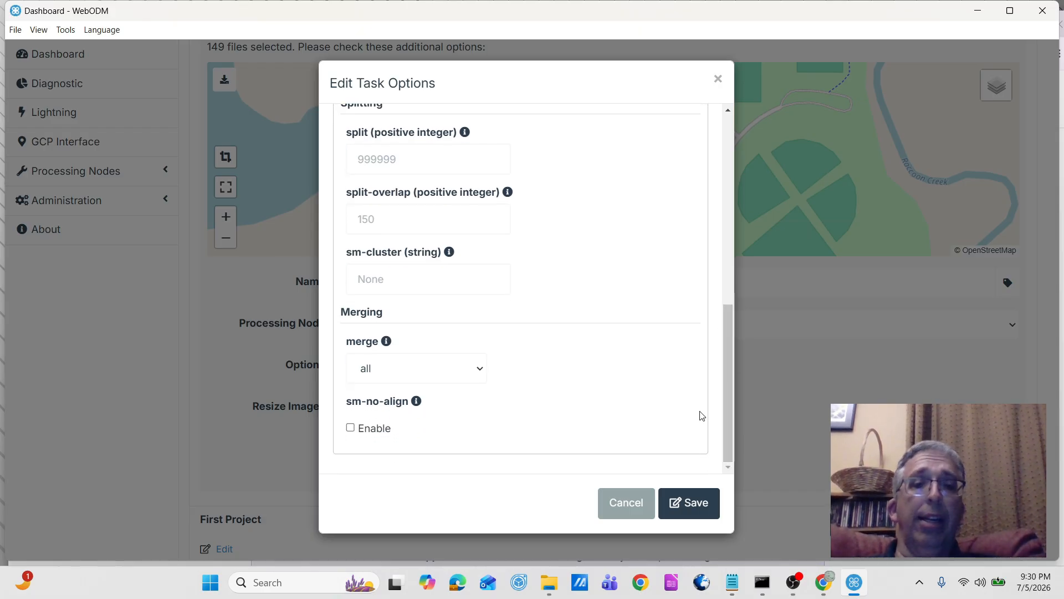
click(698, 510)
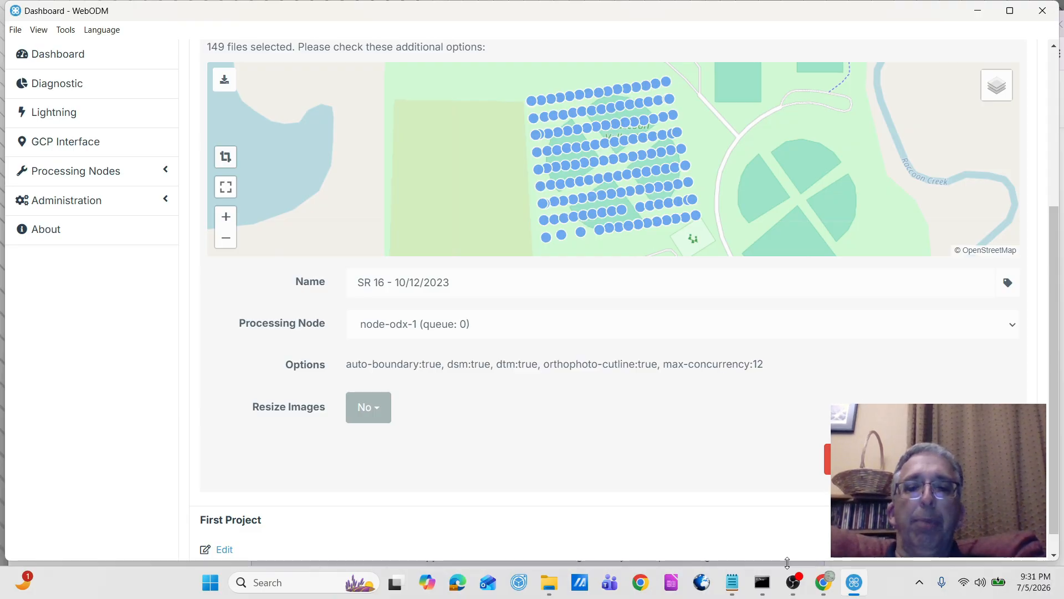
Turn on the task output for the SR 16 - 10/12/2023 task and follow its latest processing log lines
mouse_move(794, 584)
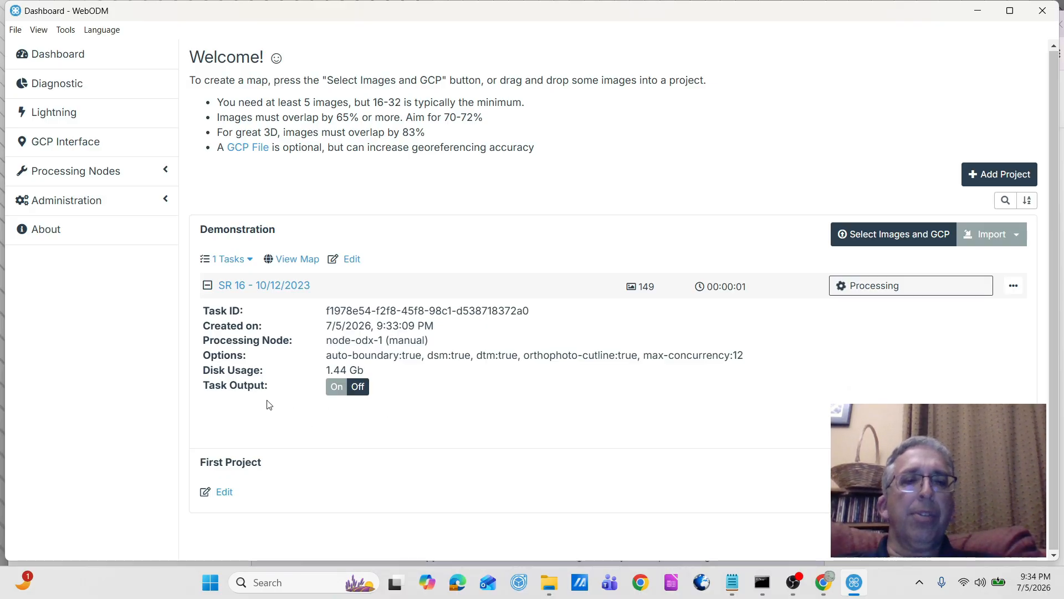
click(337, 387)
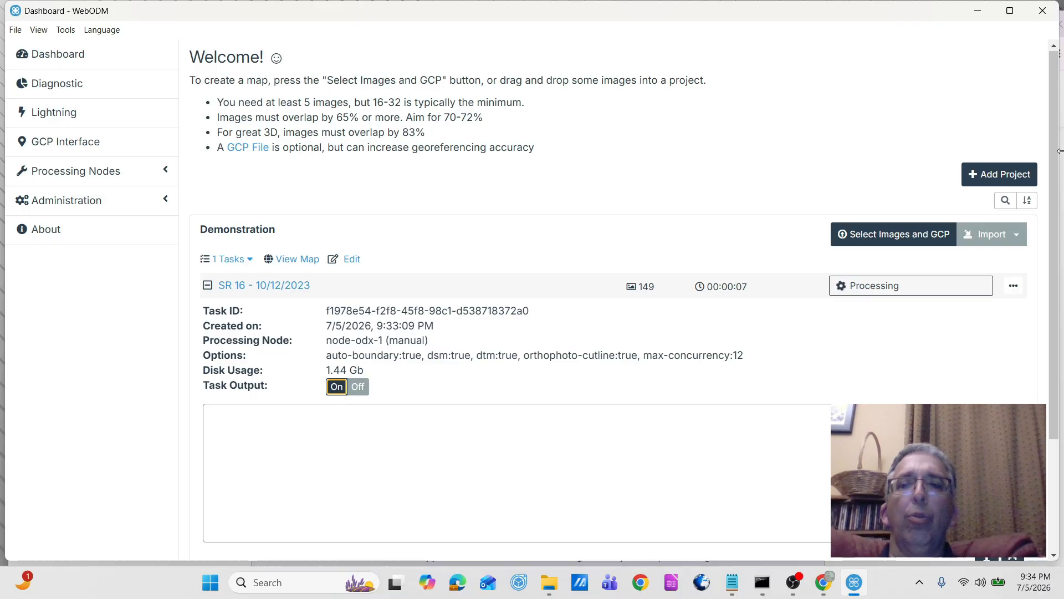
drag(1059, 182, 1062, 293)
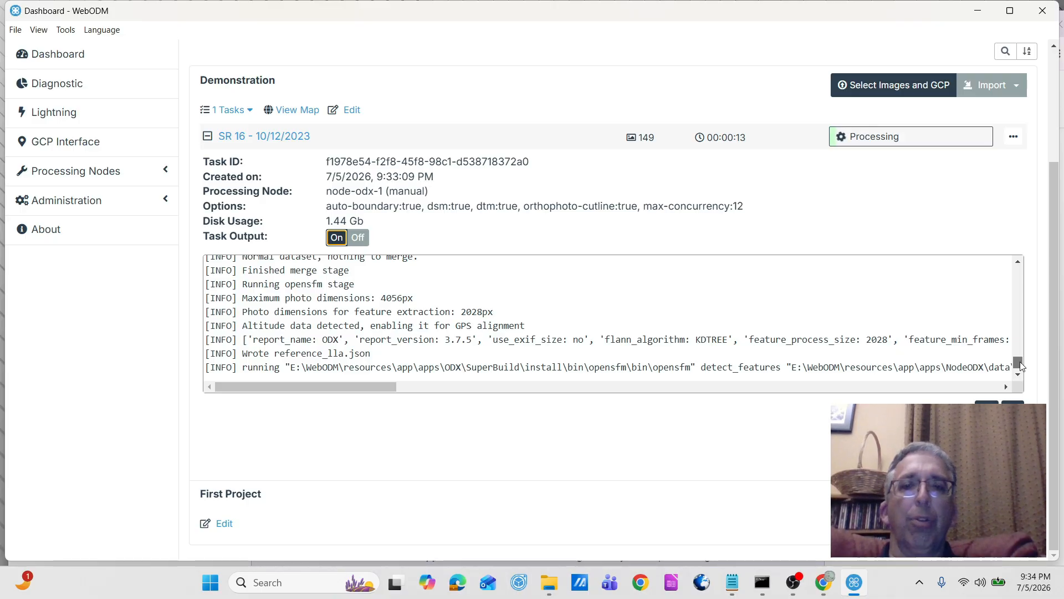
click(1020, 376)
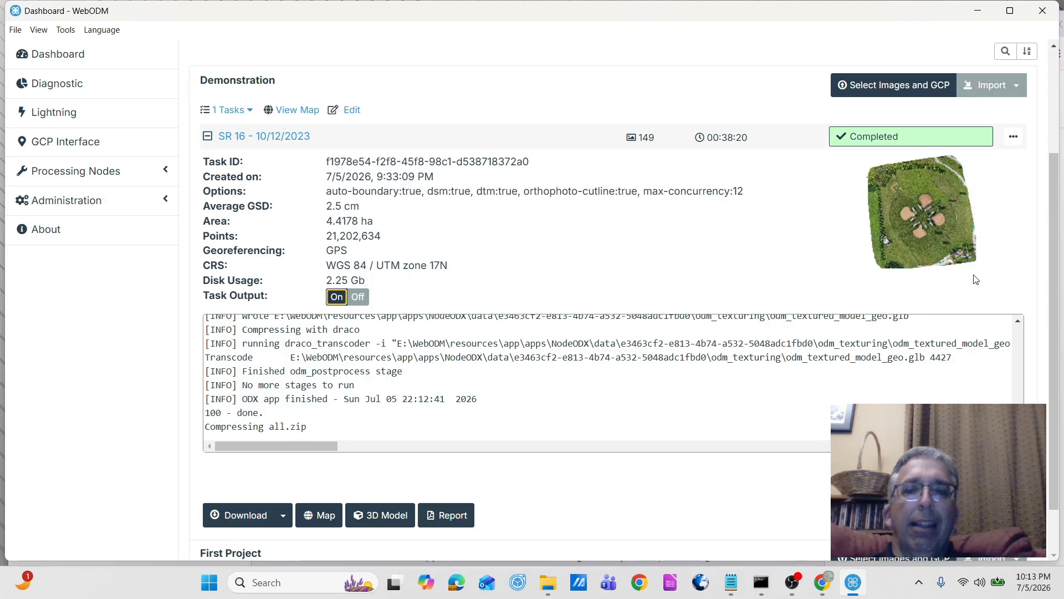
Look through the download options for the completed task's results, and close the list without downloading
scroll(1056, 278, down, 1)
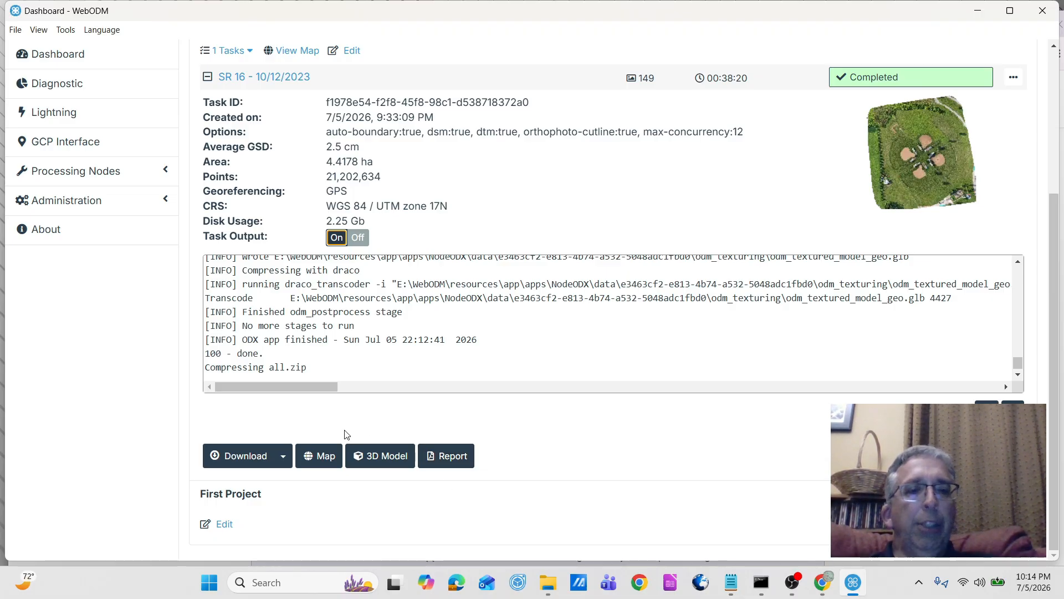
click(285, 459)
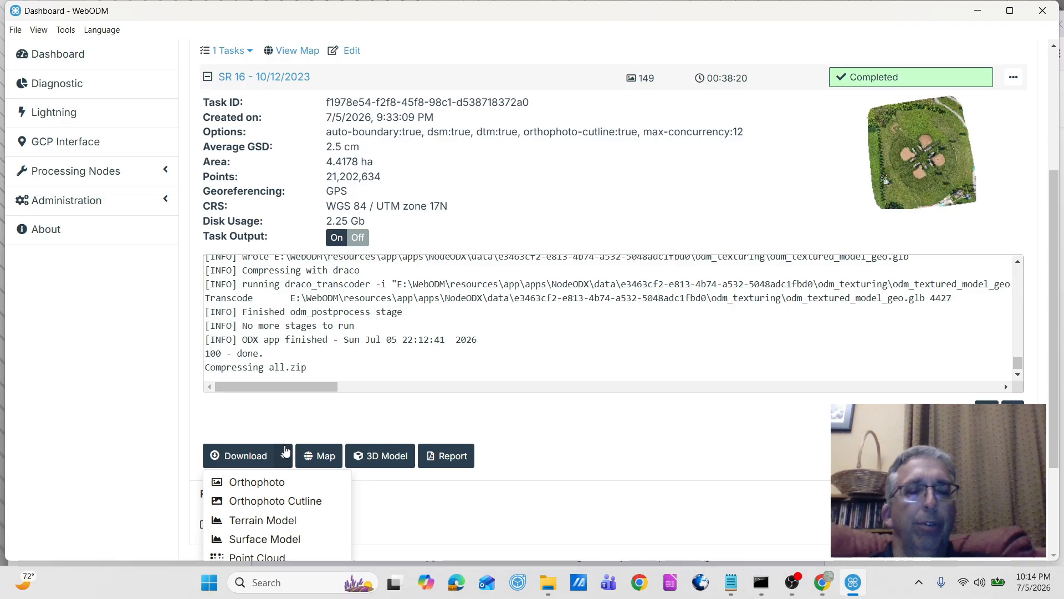
click(299, 426)
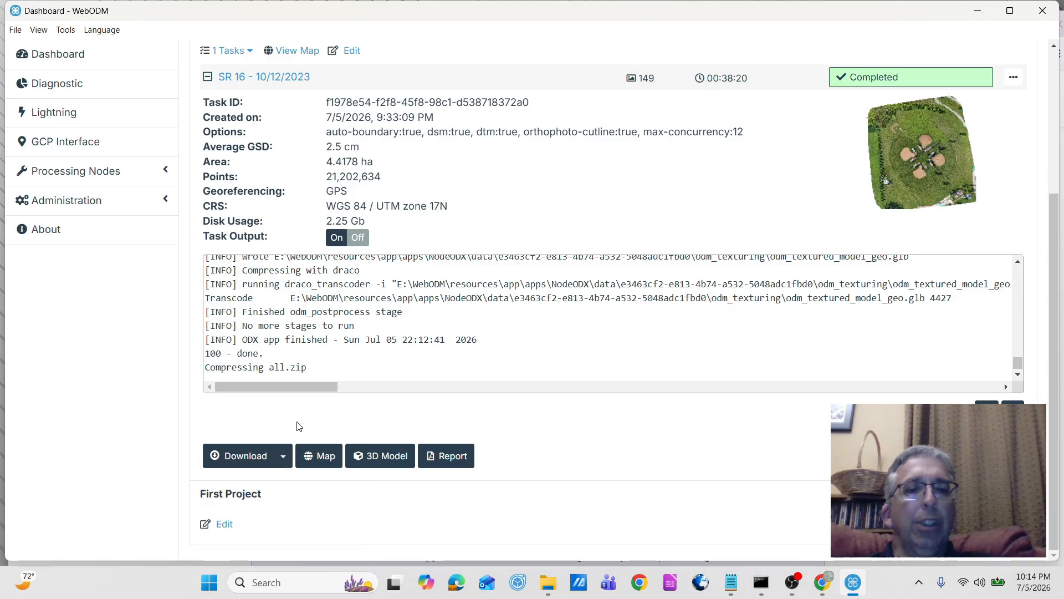
Open the completed task's map and compare the orthophoto with the basemap by fading it out and back to full opacity
click(321, 456)
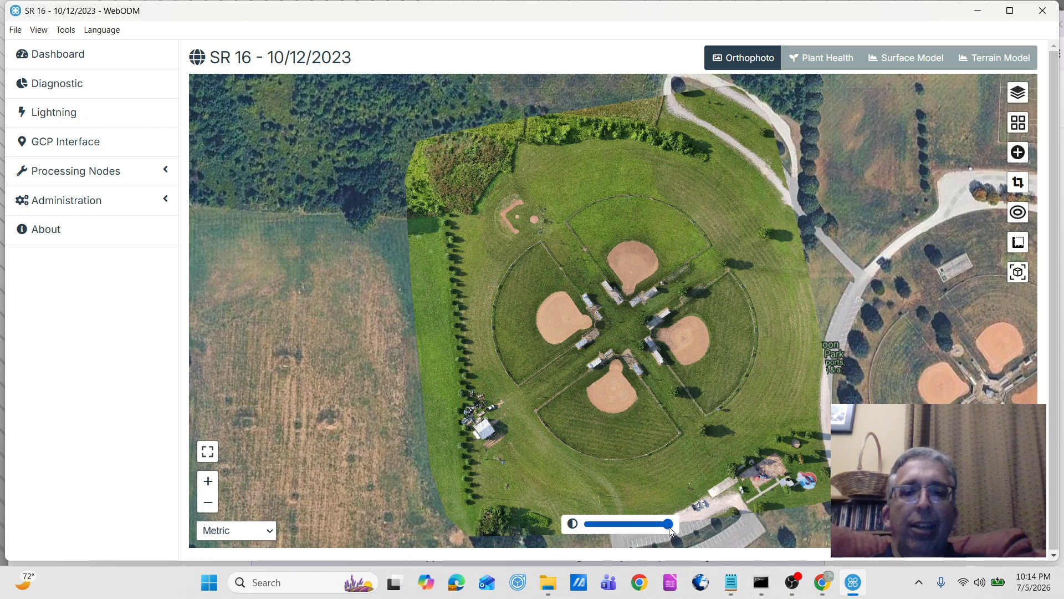
drag(667, 526, 571, 522)
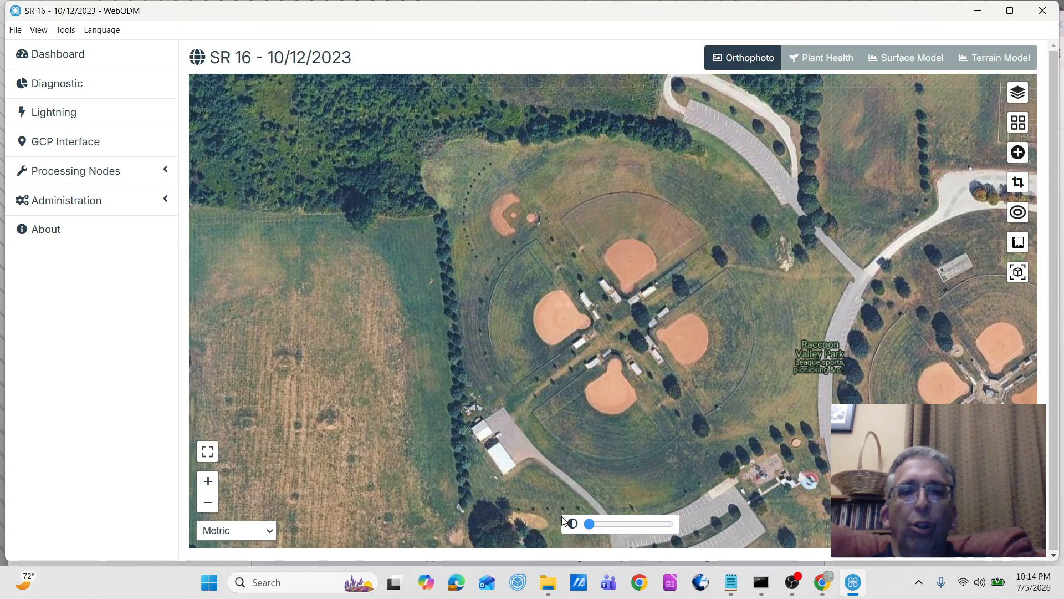
drag(584, 518, 672, 524)
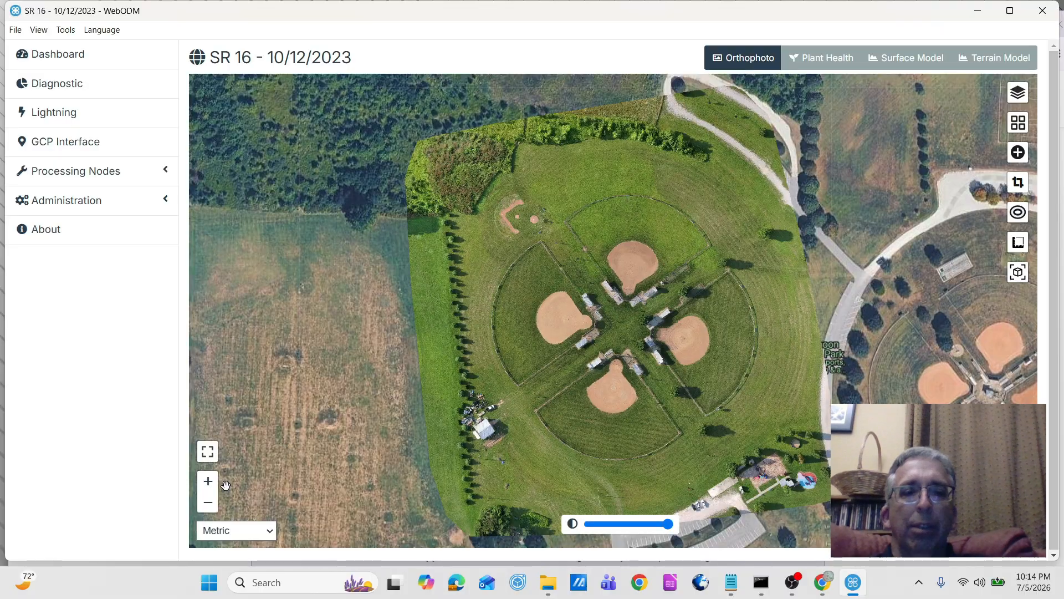
Examine the orthophoto's close-up detail around the bleachers and picnic table near the centre of the ball fields
click(207, 482)
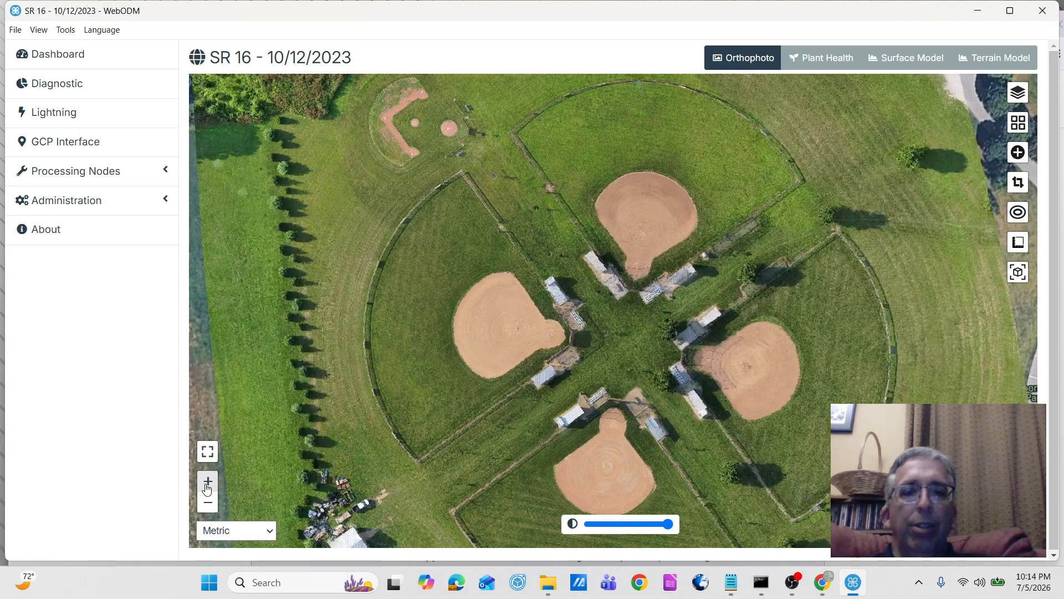
click(207, 483)
click(208, 483)
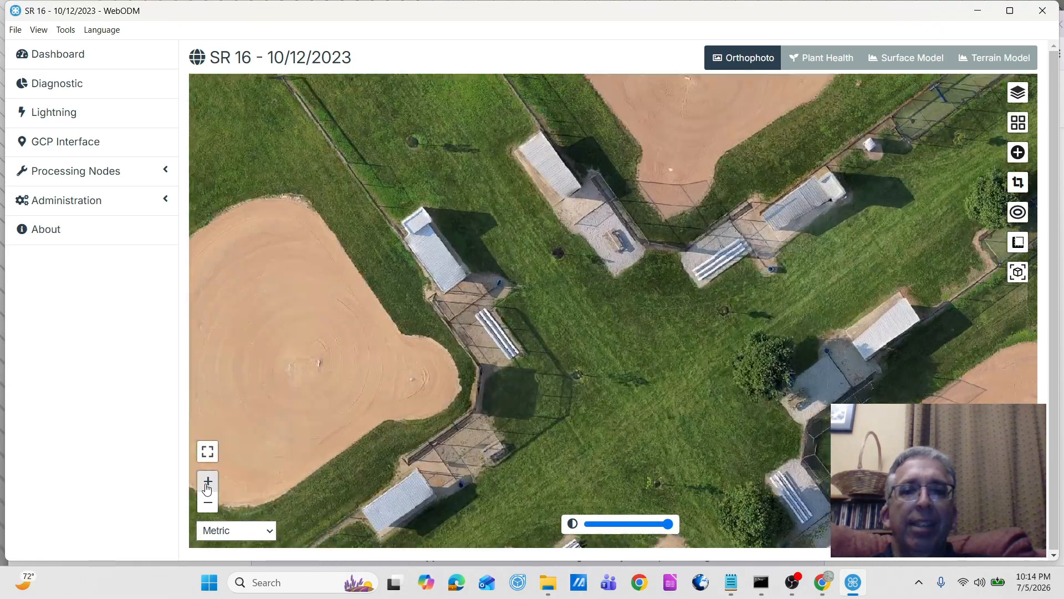
click(207, 482)
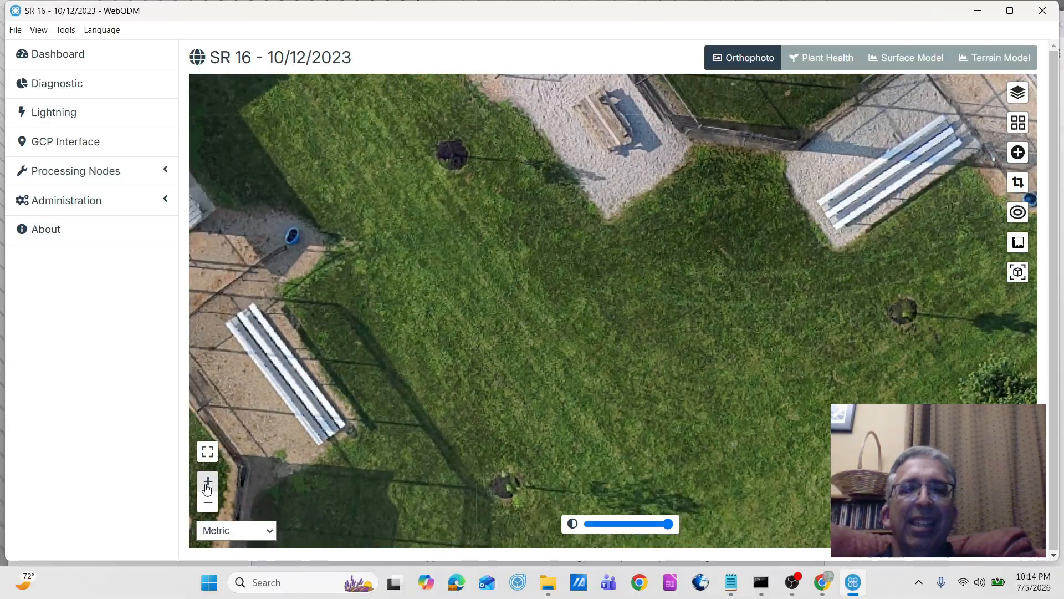
click(207, 482)
click(207, 482)
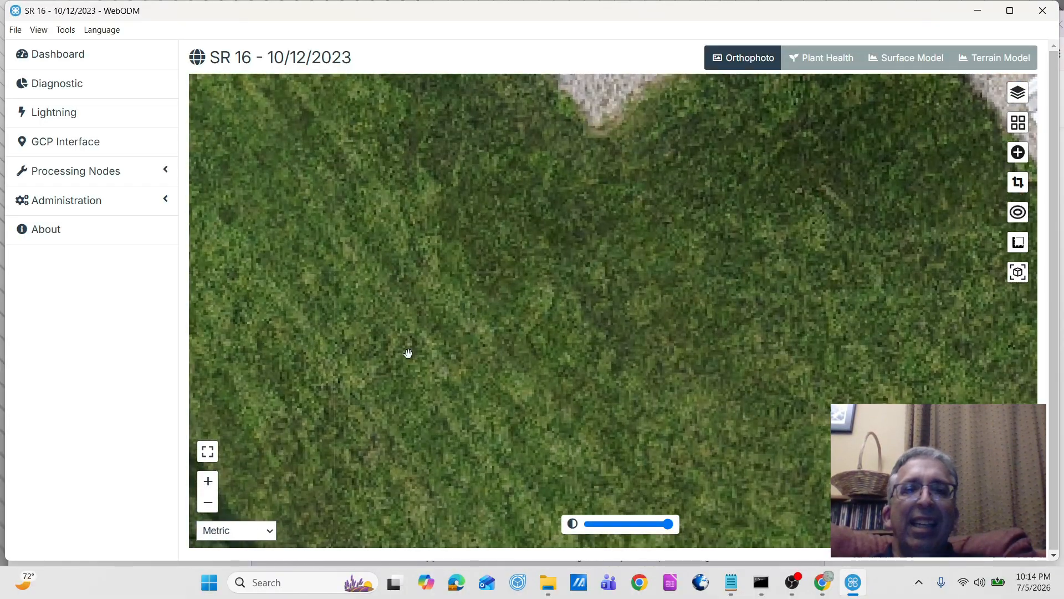
drag(704, 298, 361, 463)
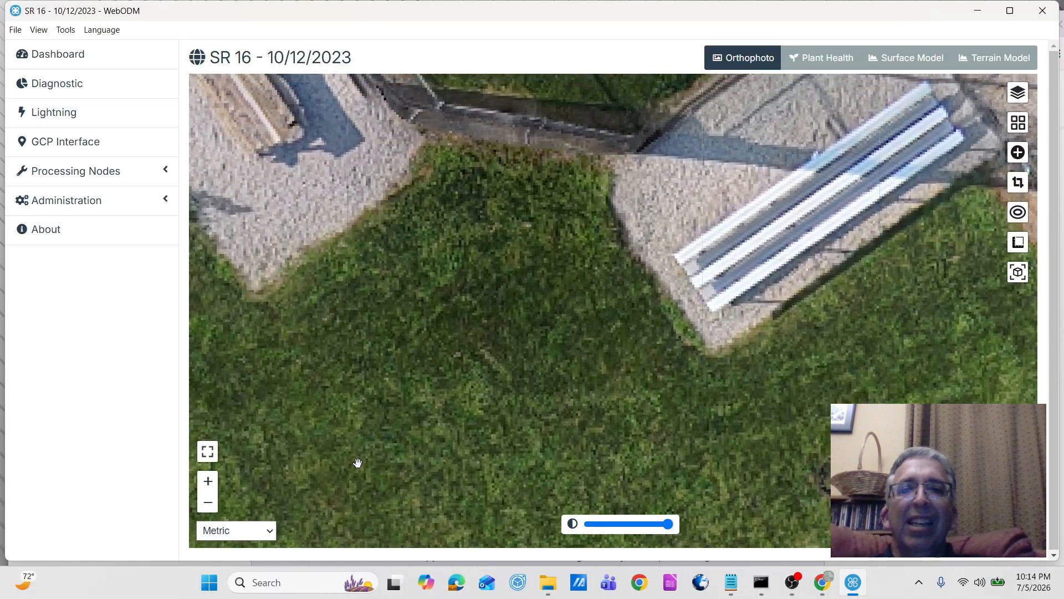
drag(608, 328, 392, 404)
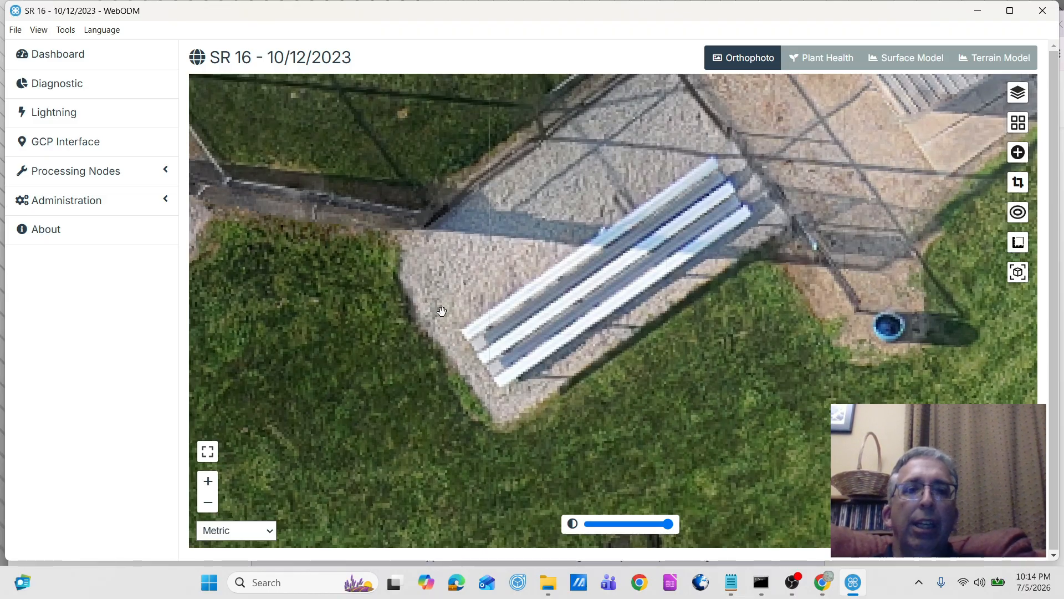
click(207, 505)
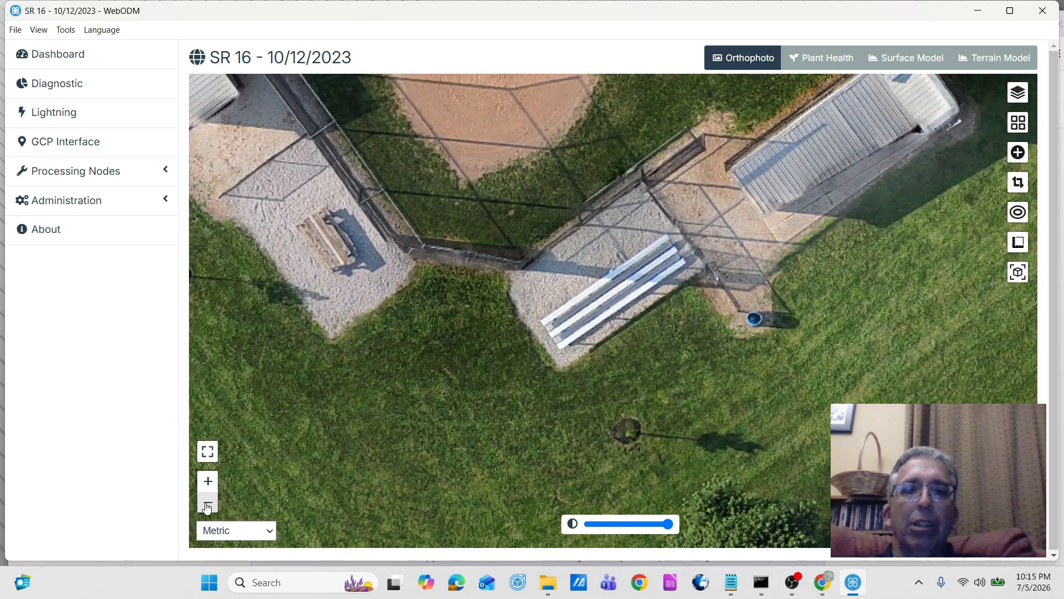
Examine the orthophoto's detail around the dugout, picnic table, home plate and pitcher's mound of the adjacent ball field
drag(532, 178, 836, 256)
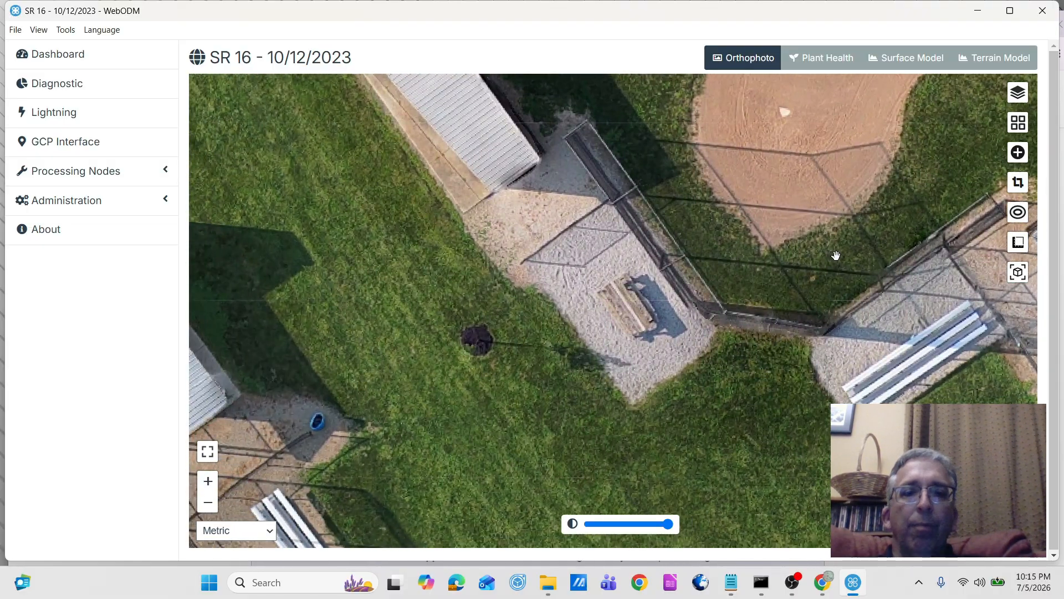
drag(441, 397, 467, 511)
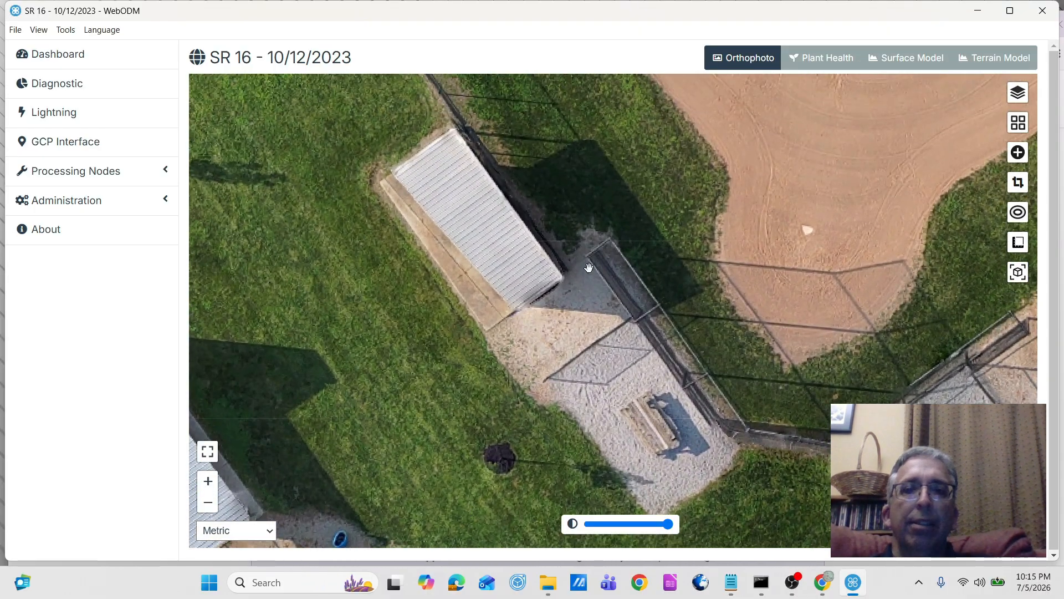
drag(682, 180, 488, 447)
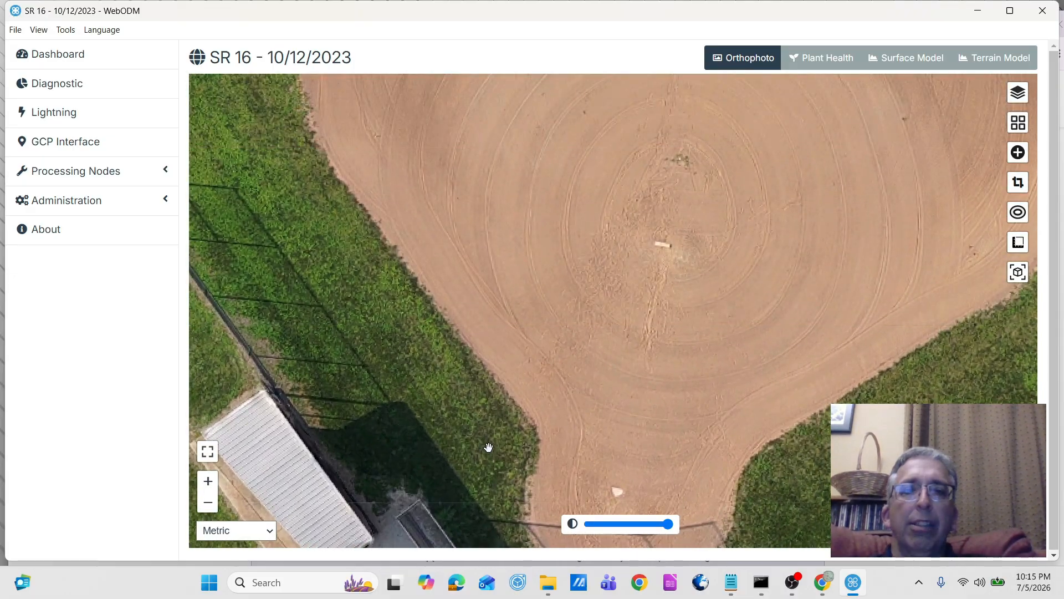
drag(763, 159, 791, 141)
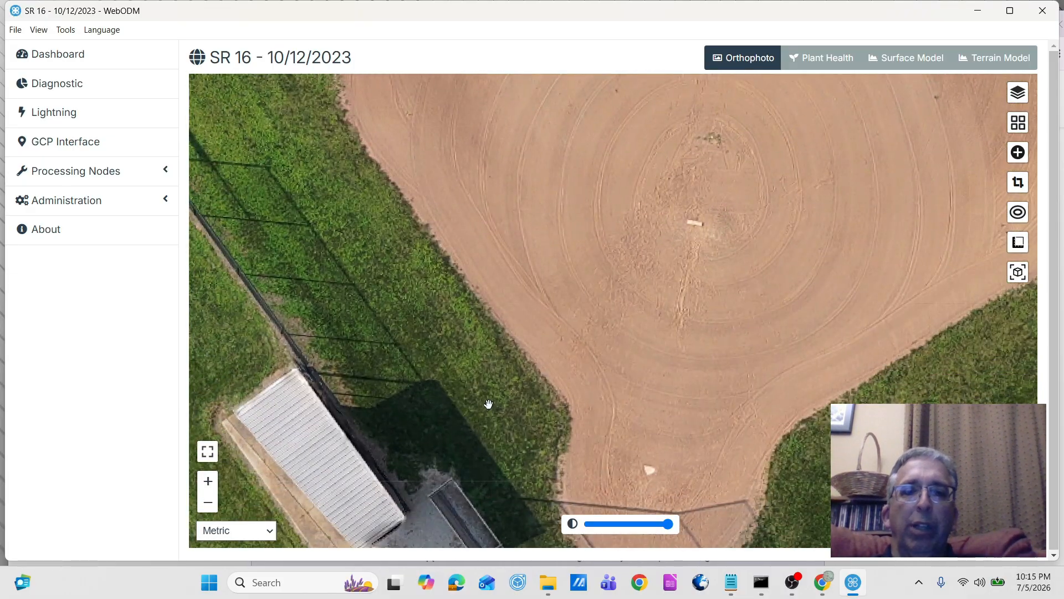
drag(488, 403, 544, 191)
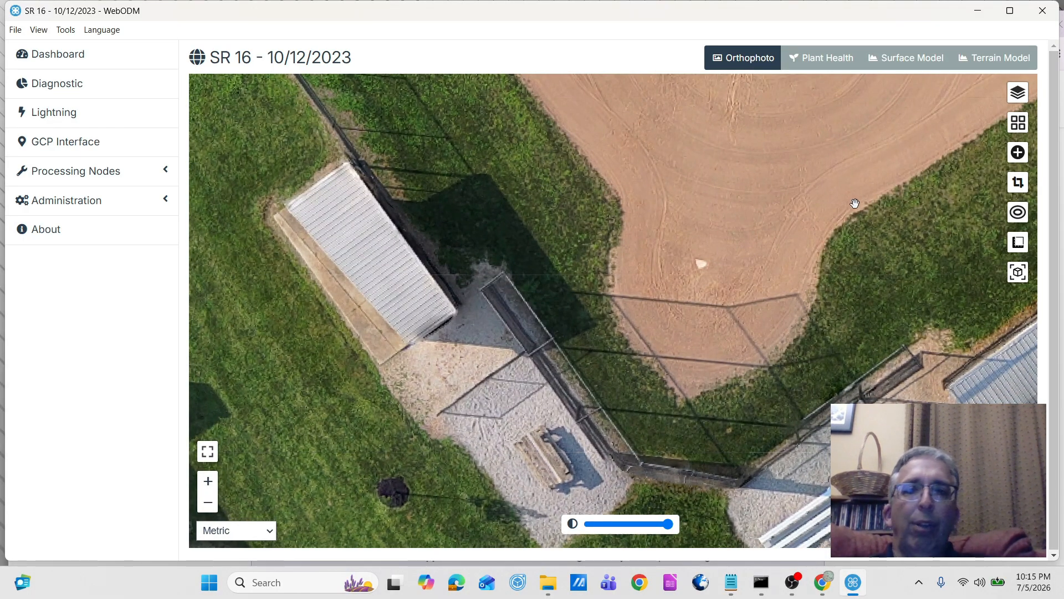
Display the surface model and examine its elevations from the dugouts out to the full extent of the surveyed area
click(892, 63)
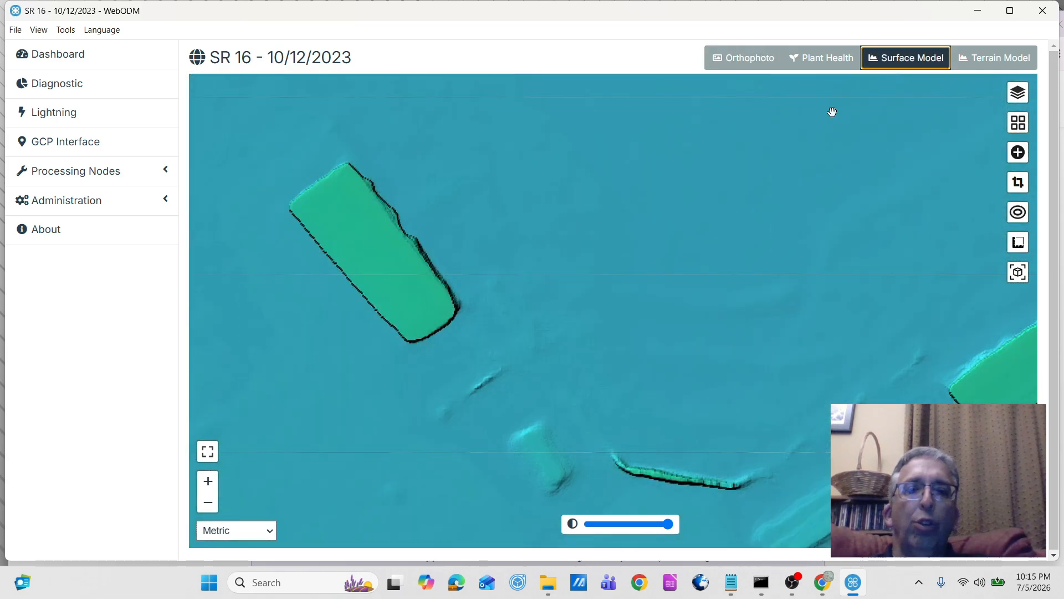
click(208, 508)
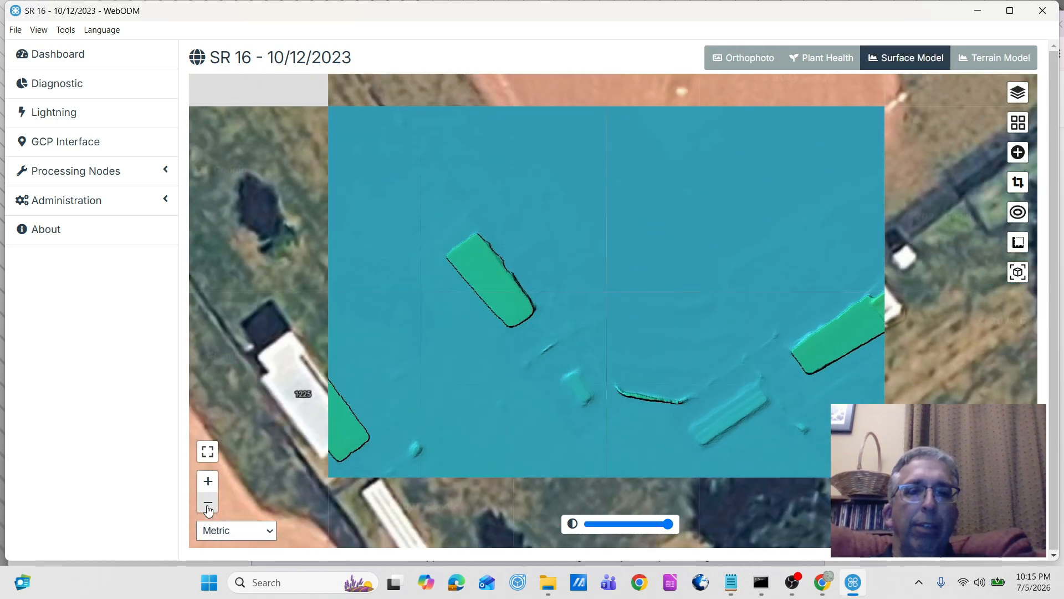
click(208, 507)
click(208, 504)
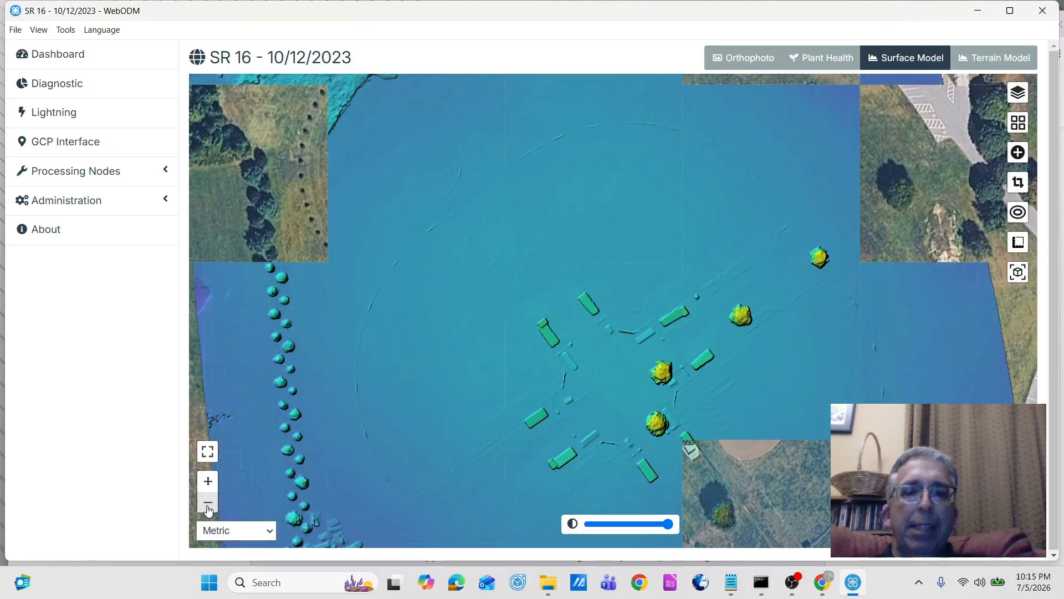
click(208, 503)
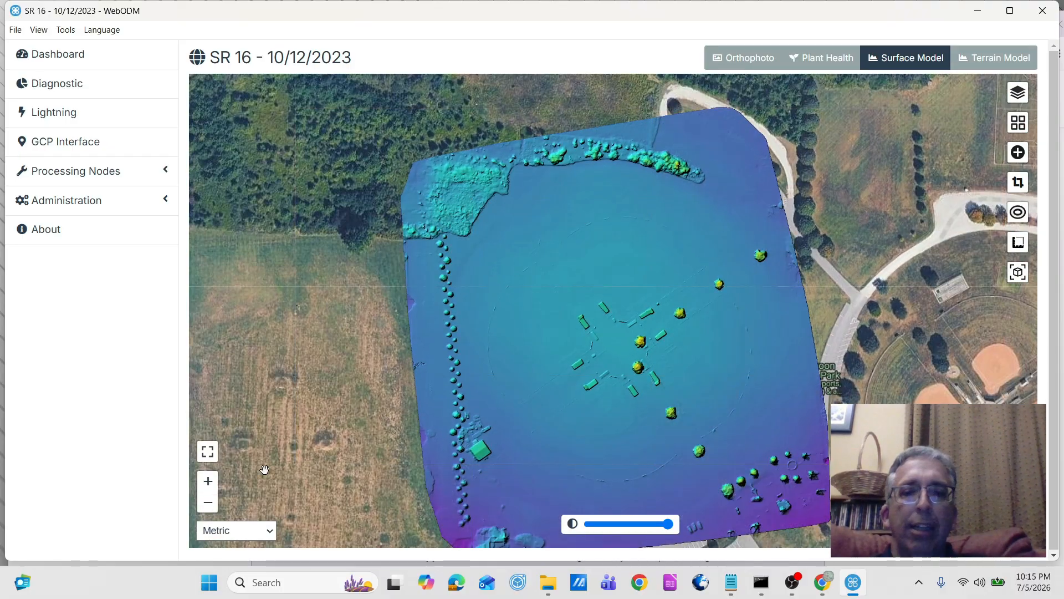
click(207, 505)
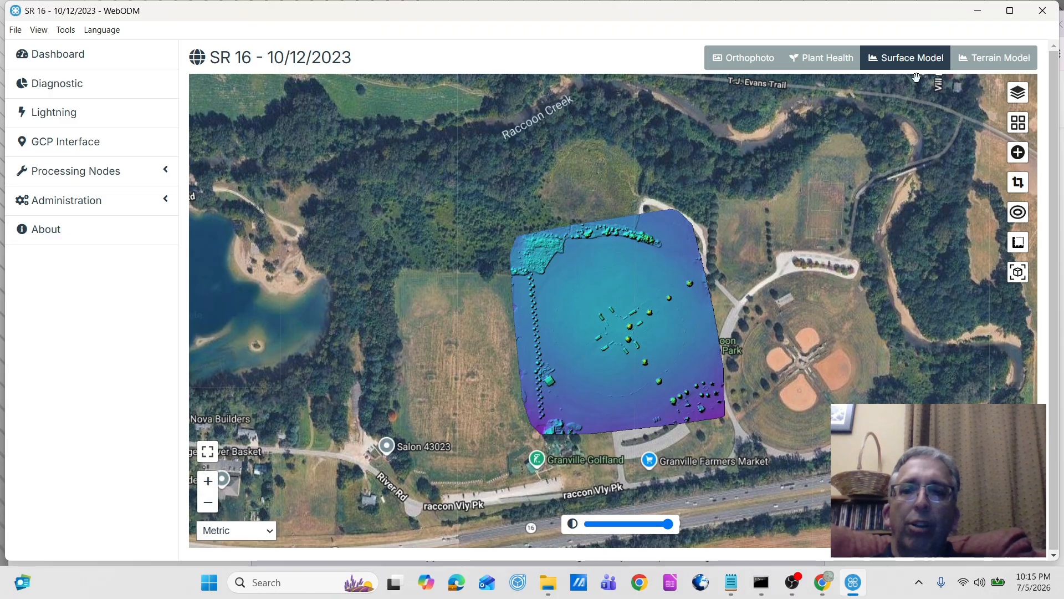
Compare the terrain model with the surface model by alternating between them, and return to the orthophoto
click(1007, 61)
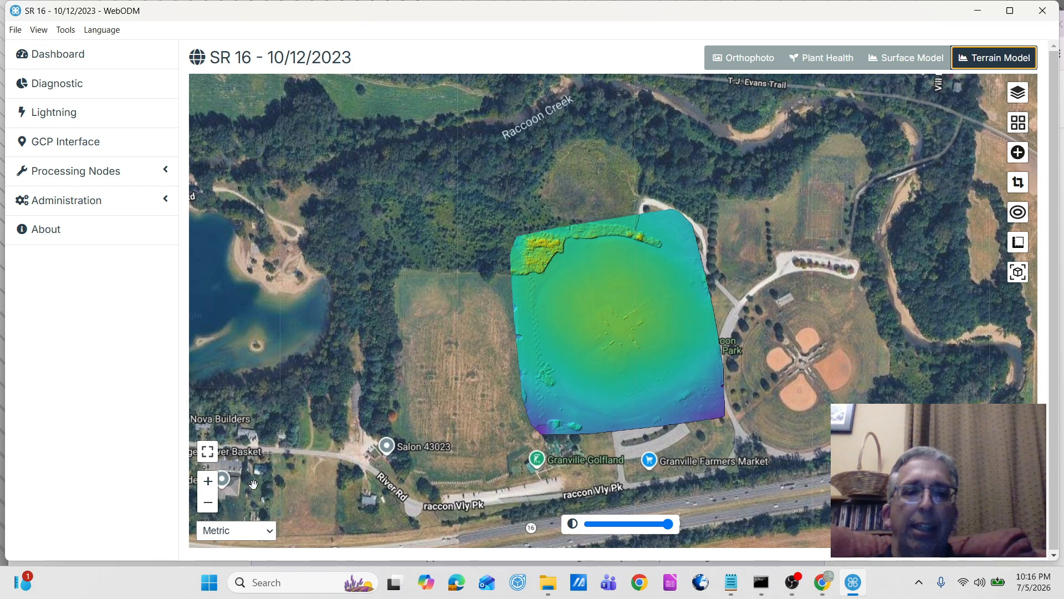
click(907, 59)
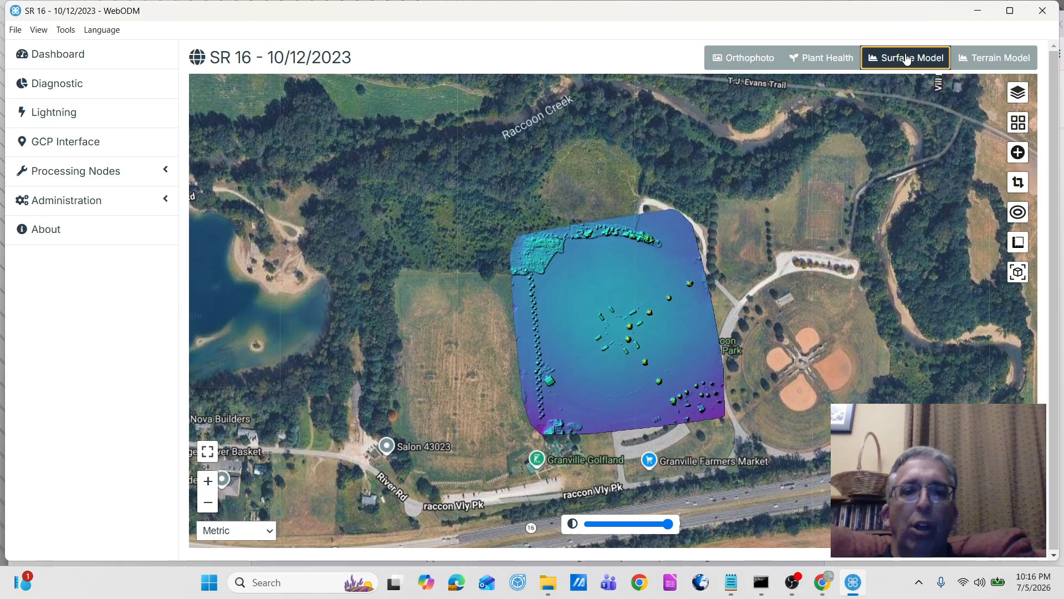
click(978, 58)
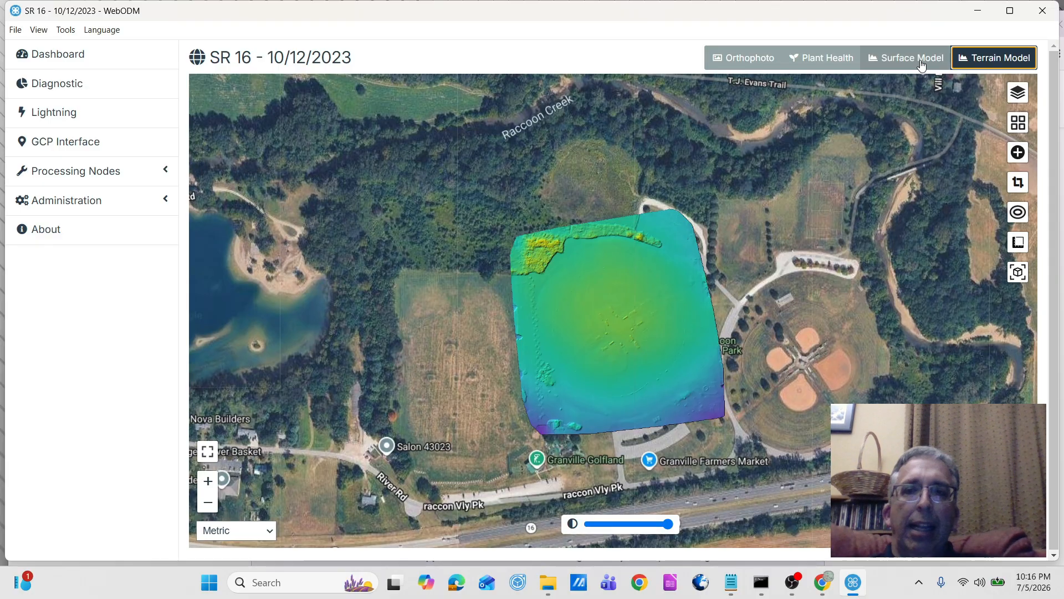
click(900, 64)
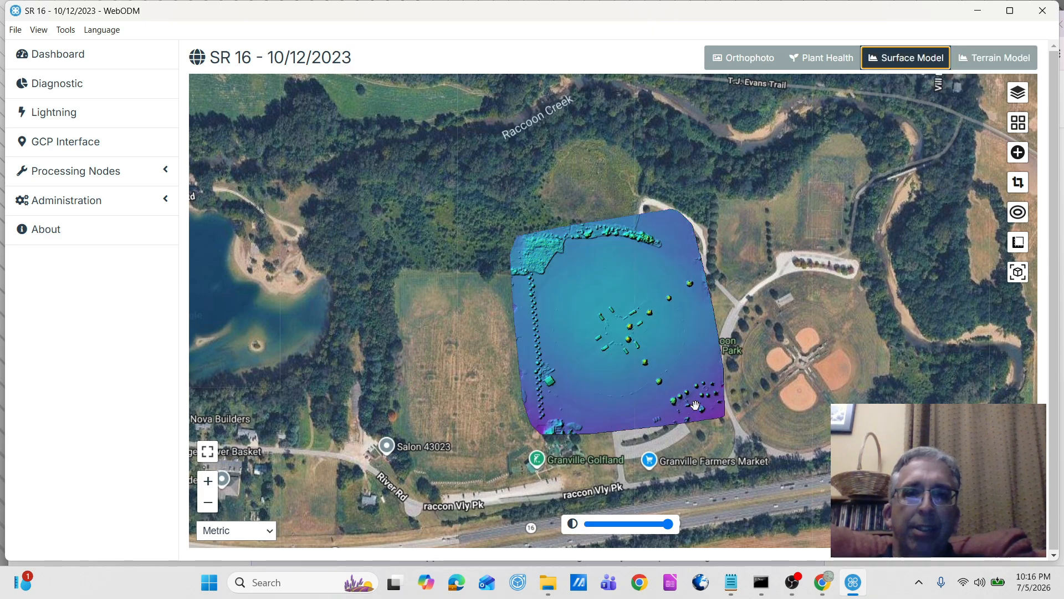
click(745, 60)
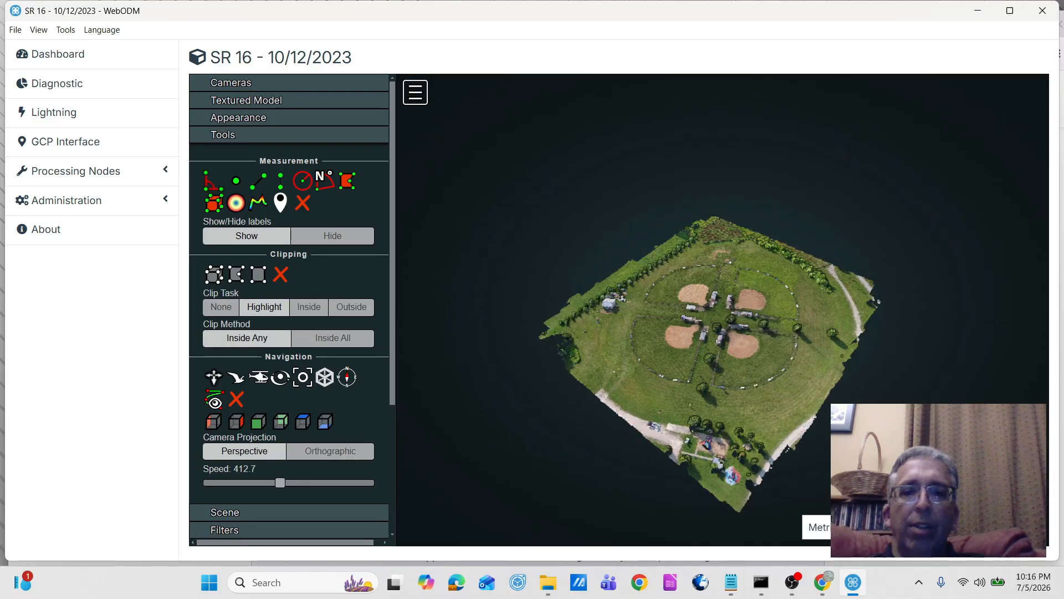
Inspect the task's 3D point cloud from several angles, including close-up views of the infield, dugouts and bleachers
drag(784, 439, 683, 414)
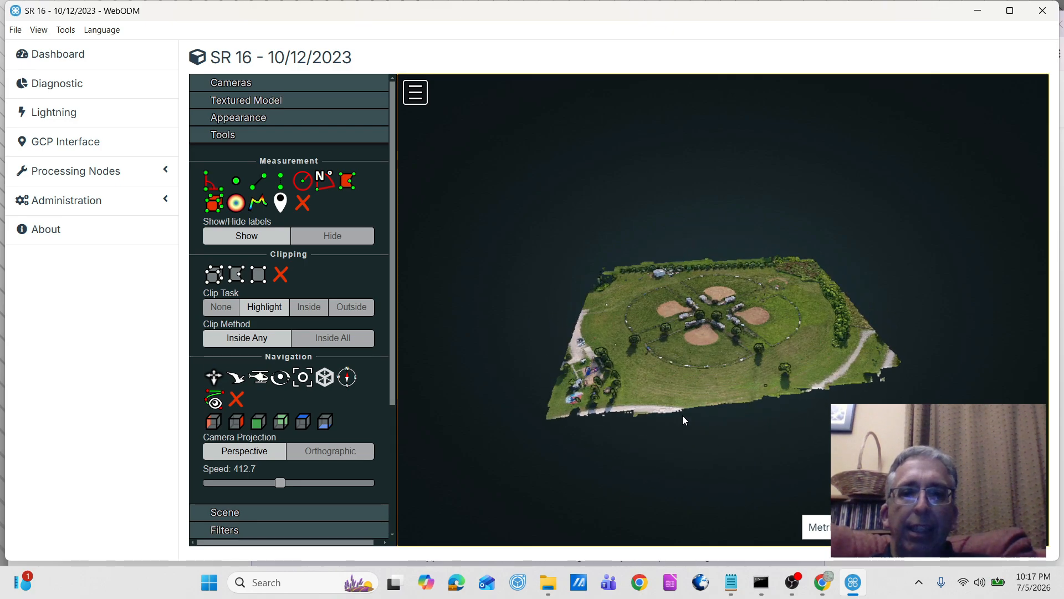
double_click(710, 331)
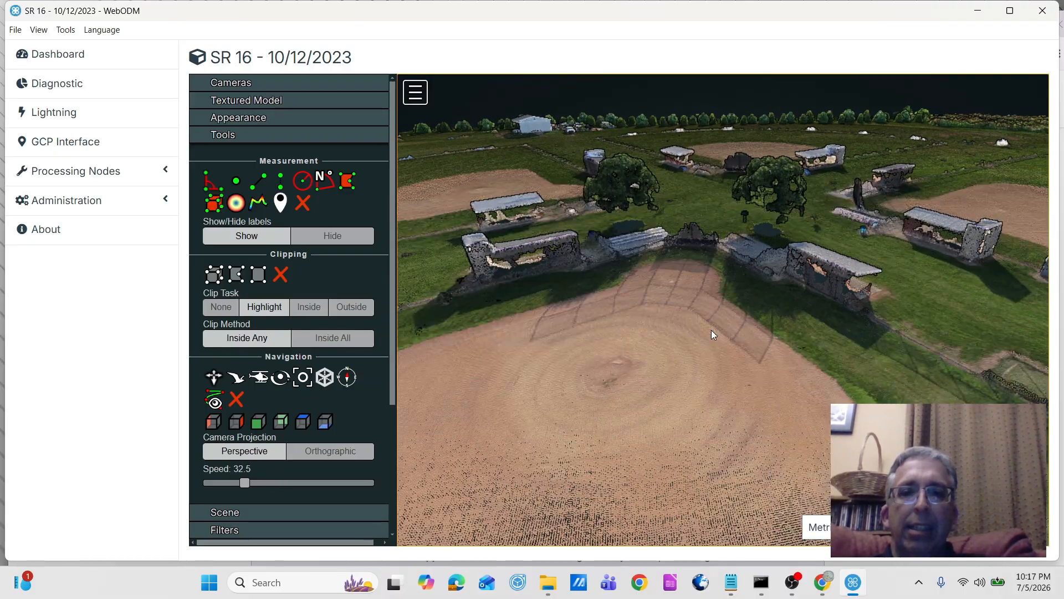
drag(584, 352, 830, 311)
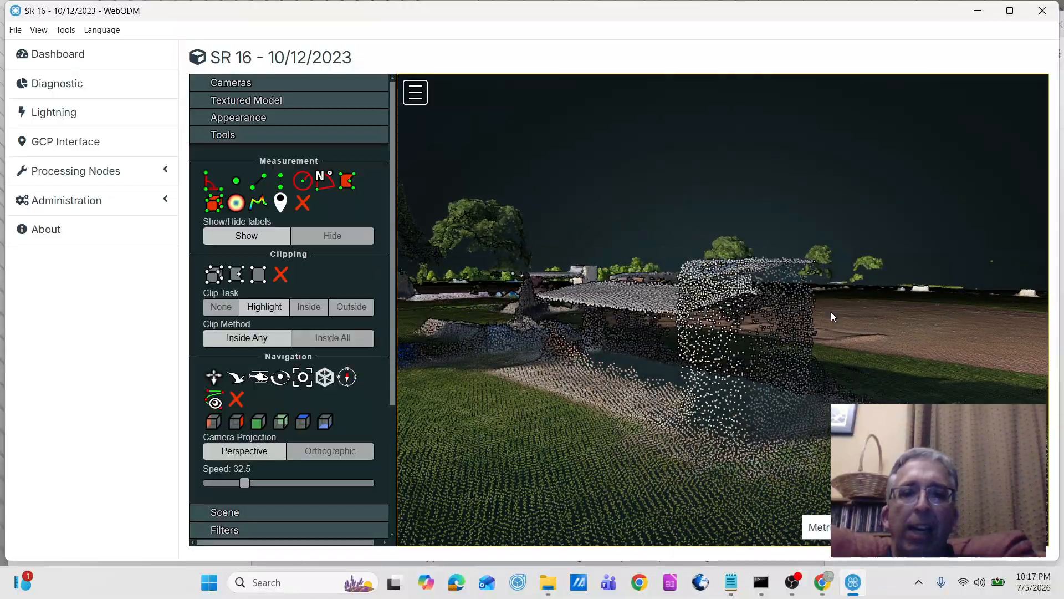
drag(578, 350, 523, 385)
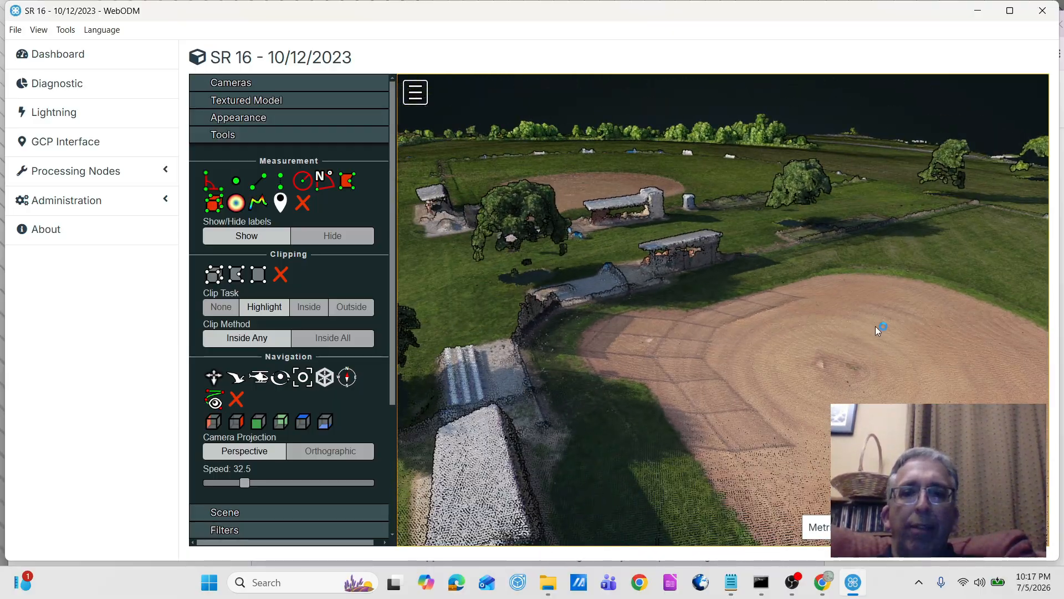
drag(876, 328, 619, 353)
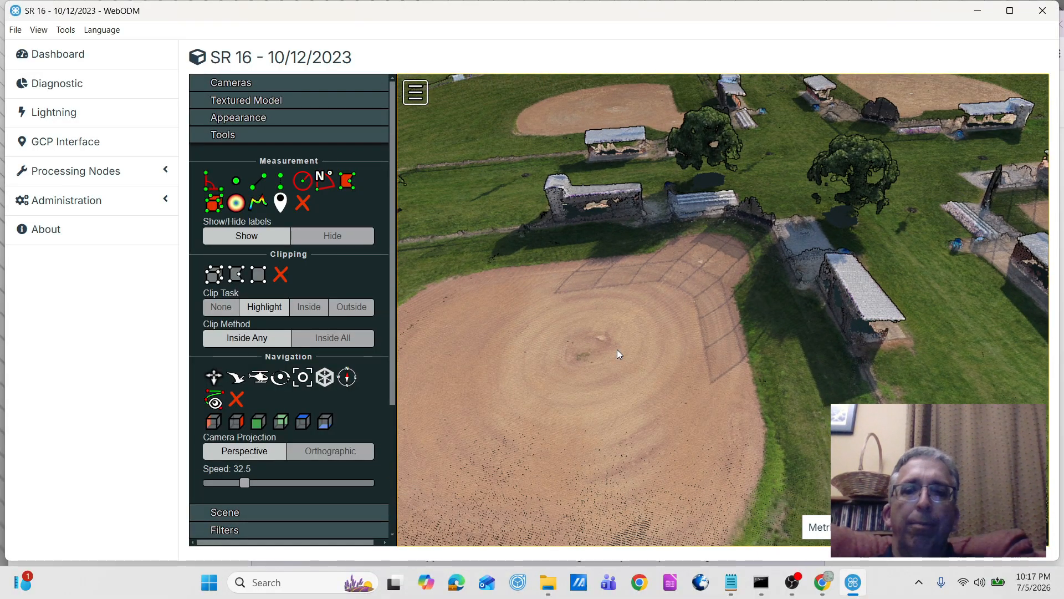
drag(708, 369, 820, 388)
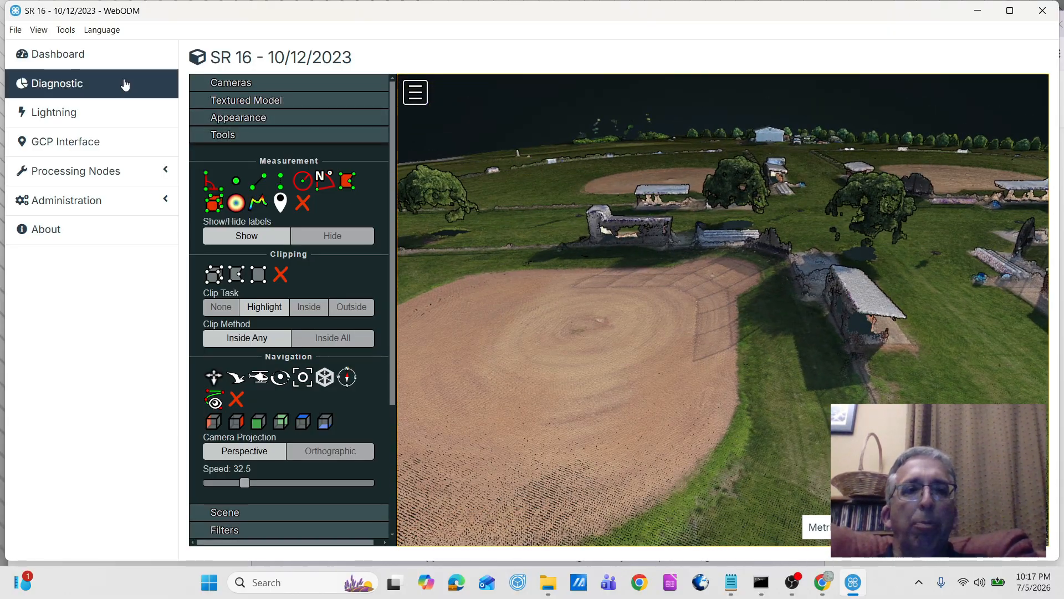
Open the orthophoto export options for the Demonstration project's completed task and set the CRS to Lat/Lon (EPSG:4326)
click(100, 68)
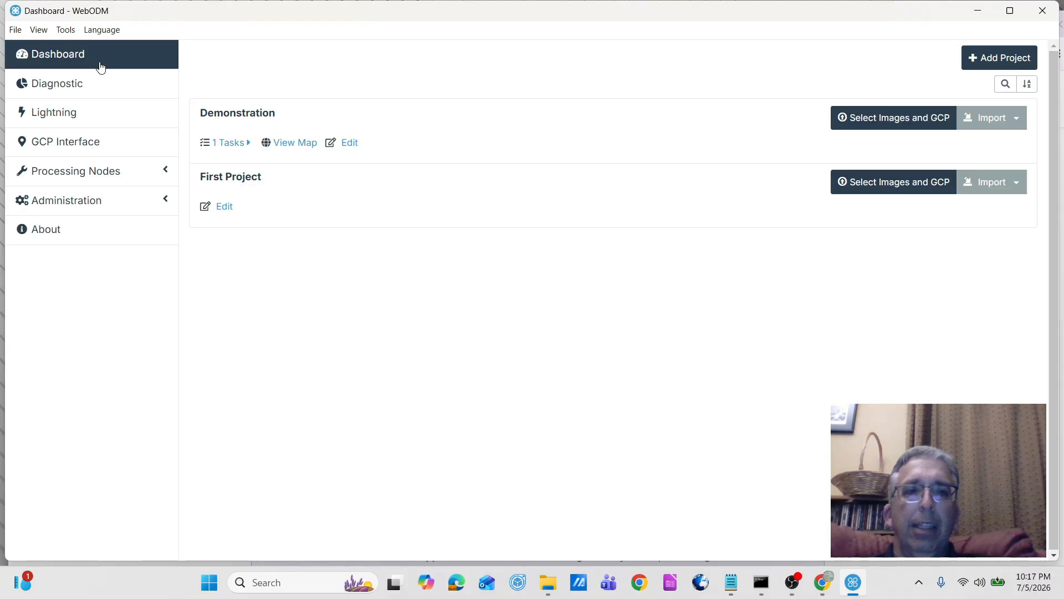
click(243, 146)
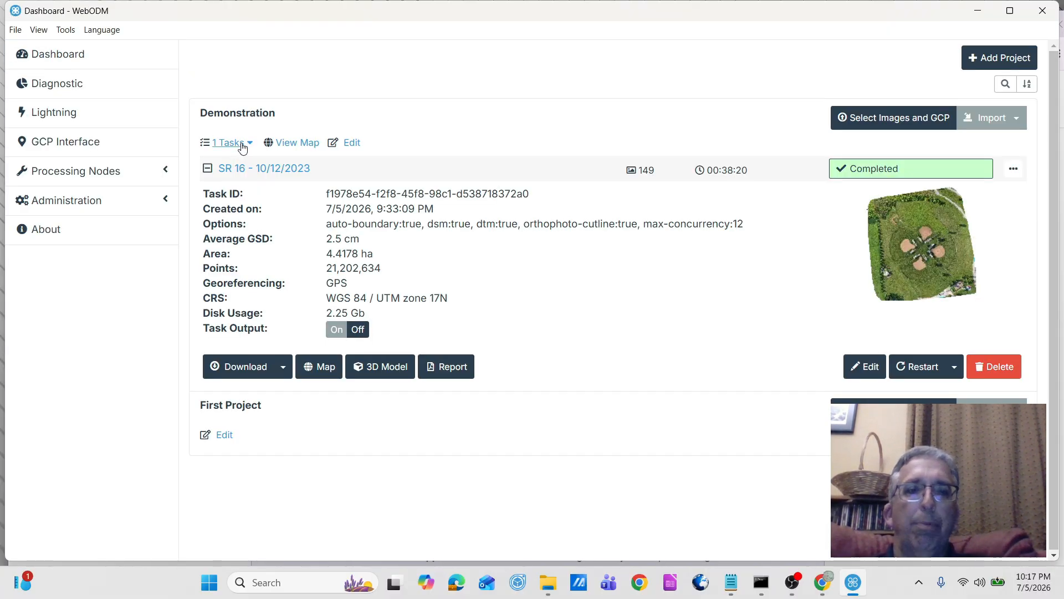
click(284, 368)
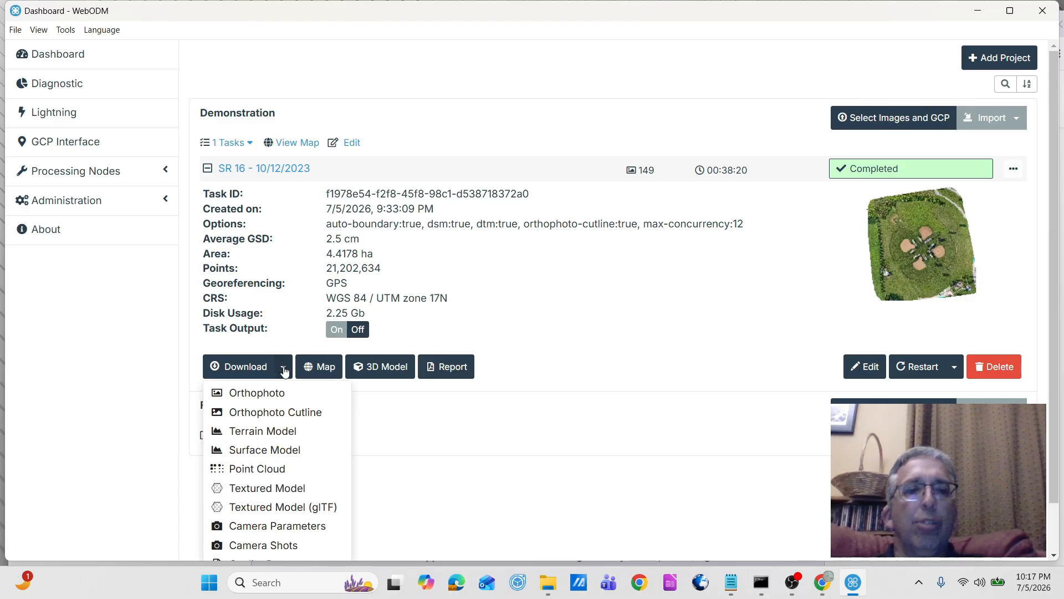
click(251, 394)
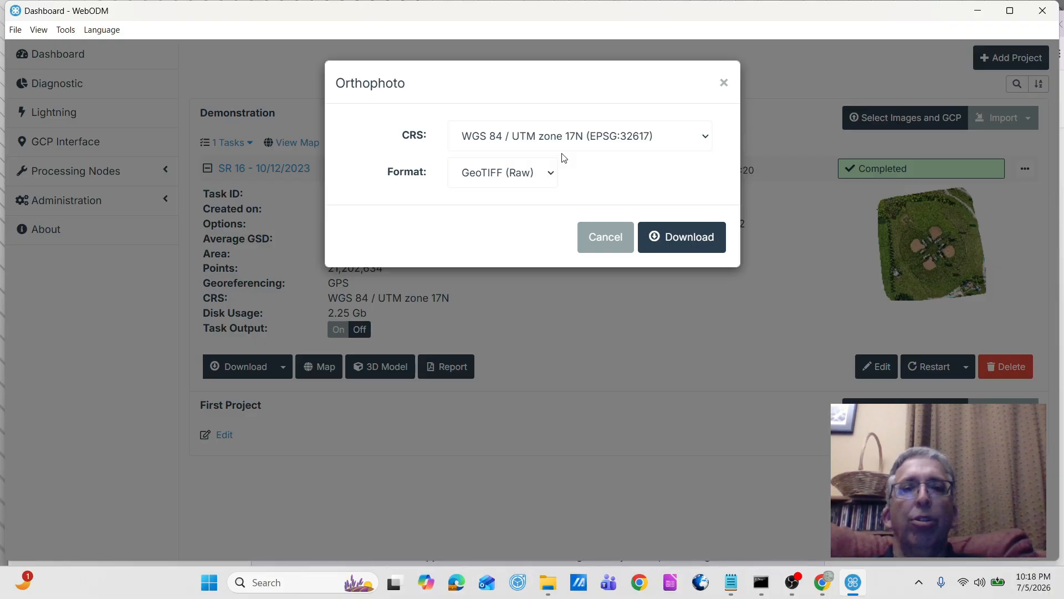
click(705, 140)
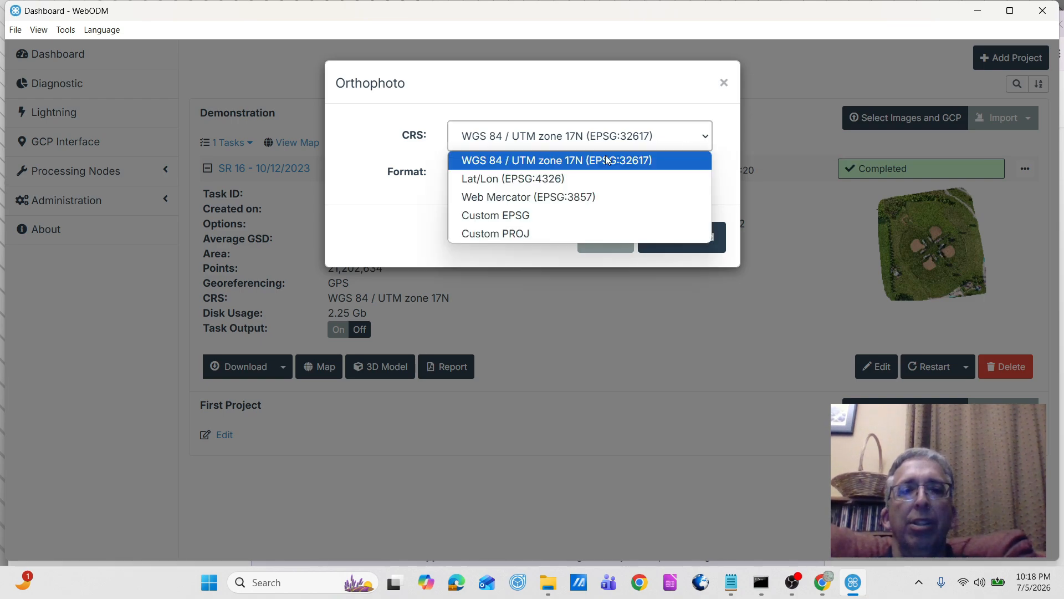
click(561, 178)
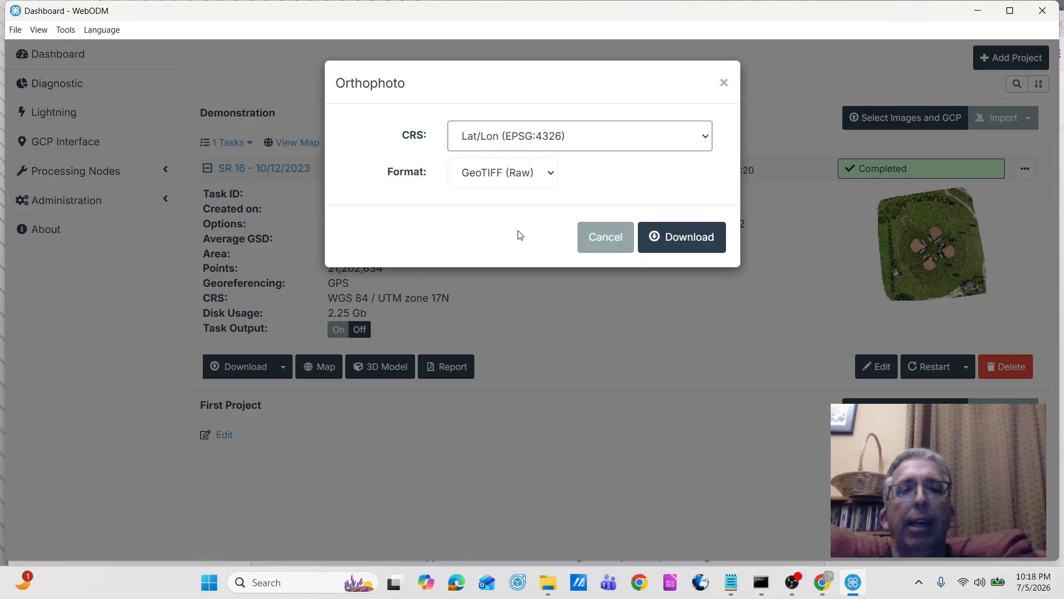
click(695, 238)
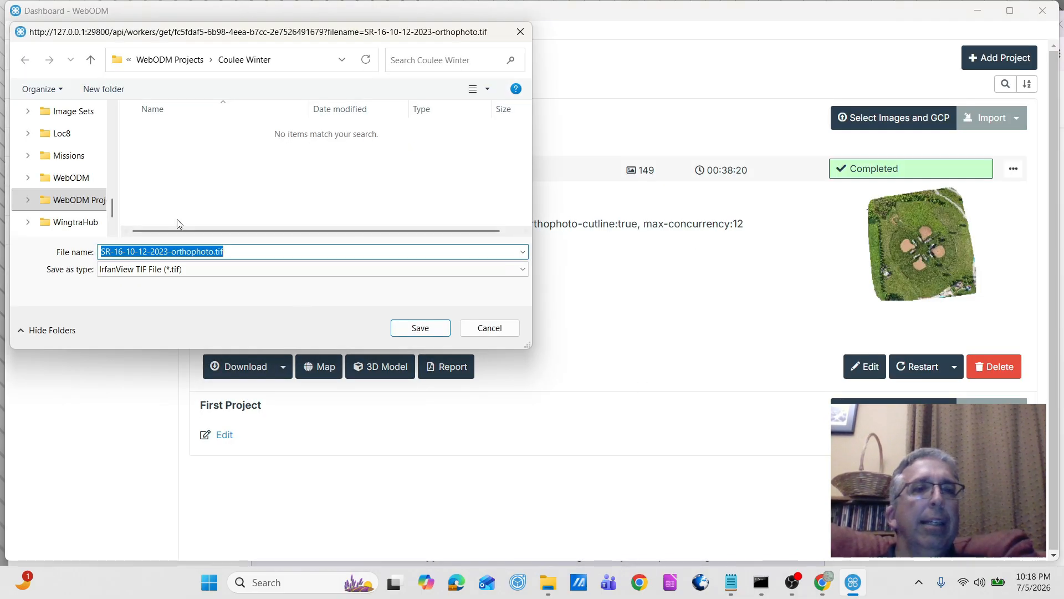
click(166, 61)
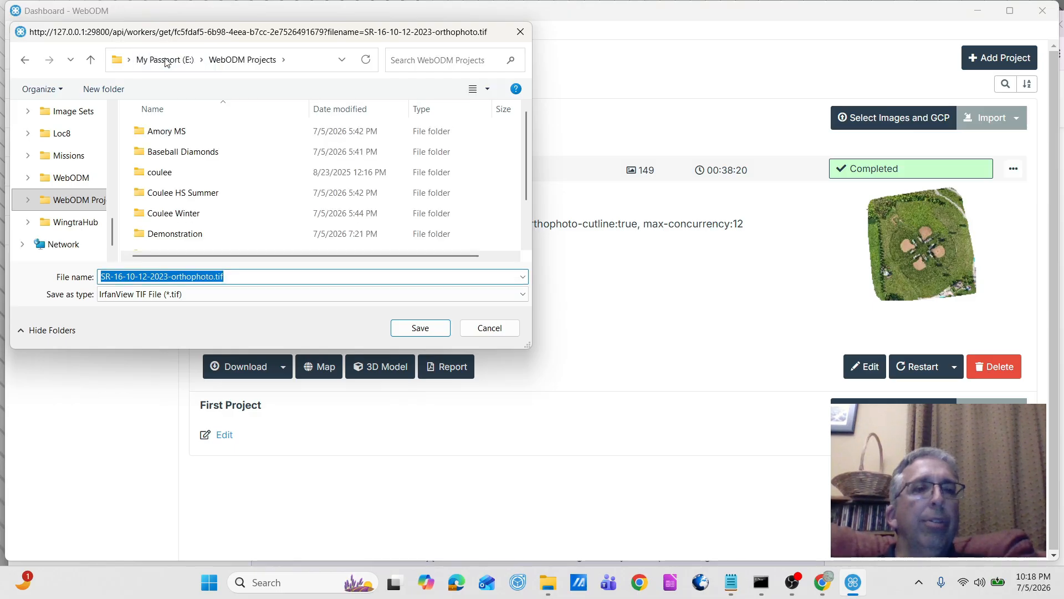
double_click(185, 237)
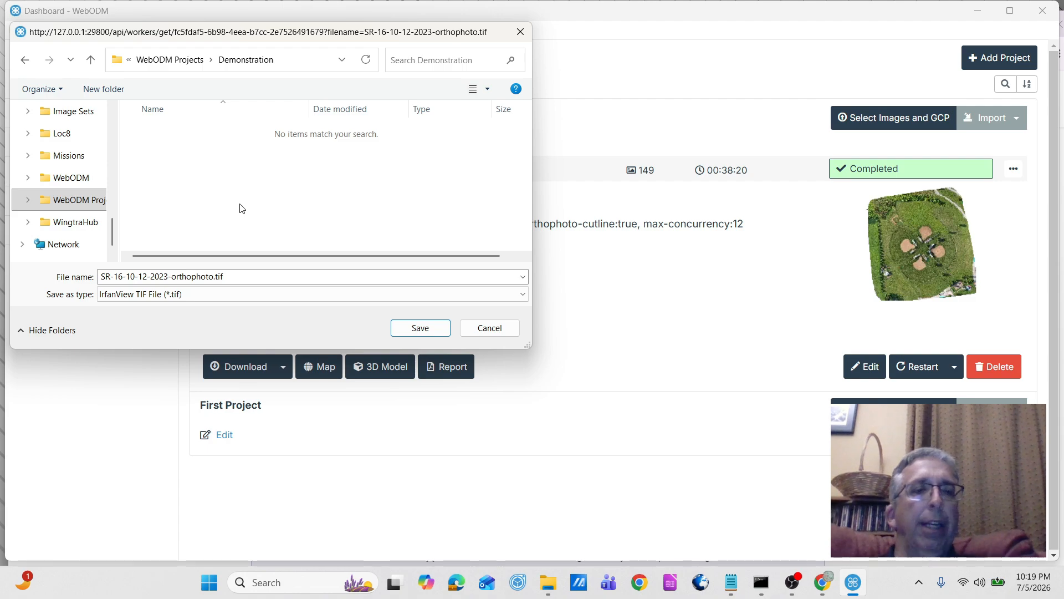
click(420, 328)
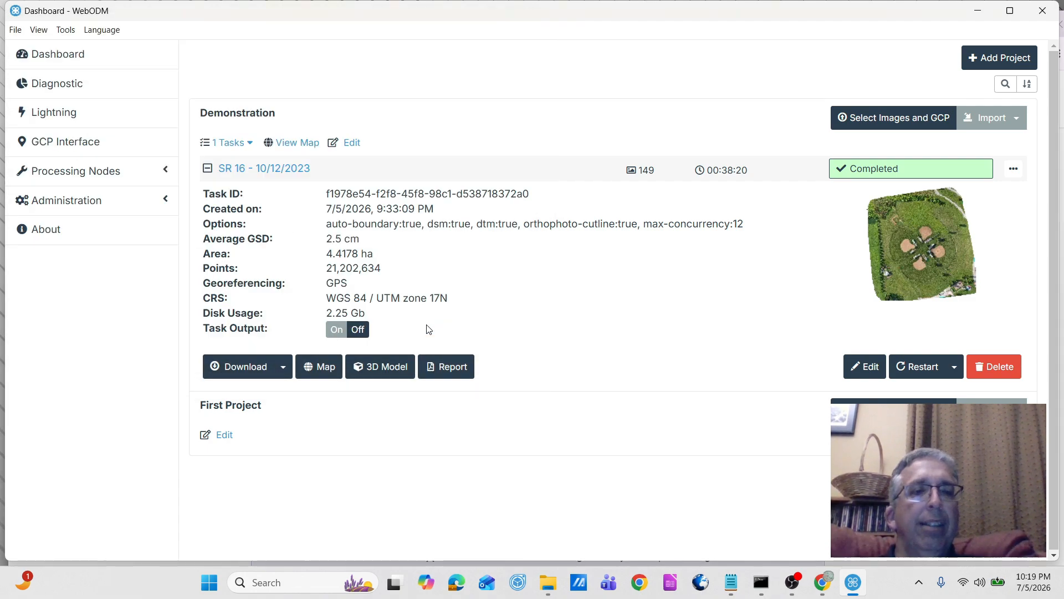
Switch to File Explorer and open the Demonstration folder inside WebODM Projects on My Passport (E:)
mouse_move(547, 594)
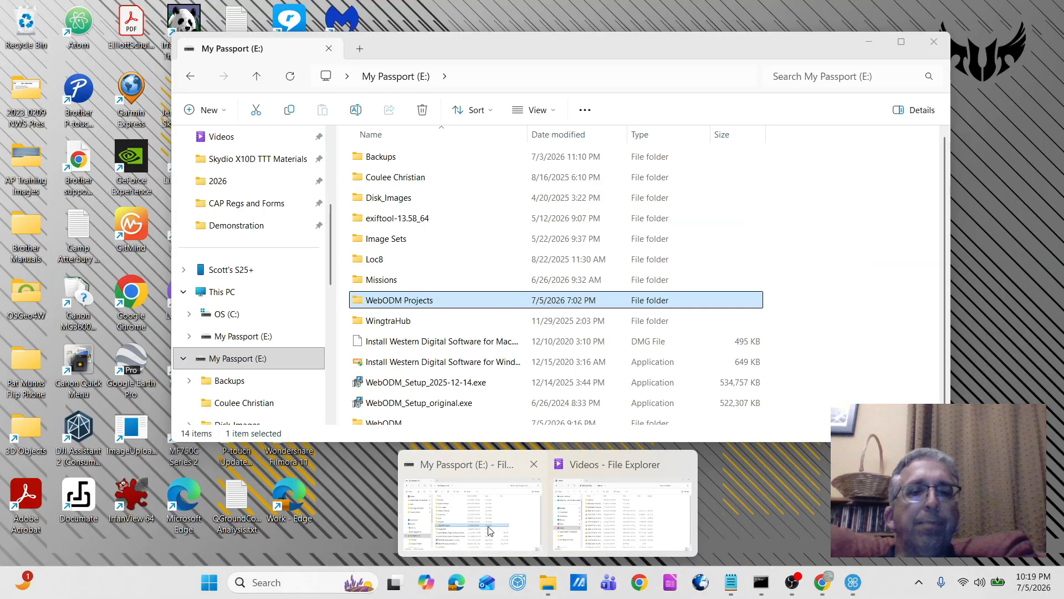
click(489, 529)
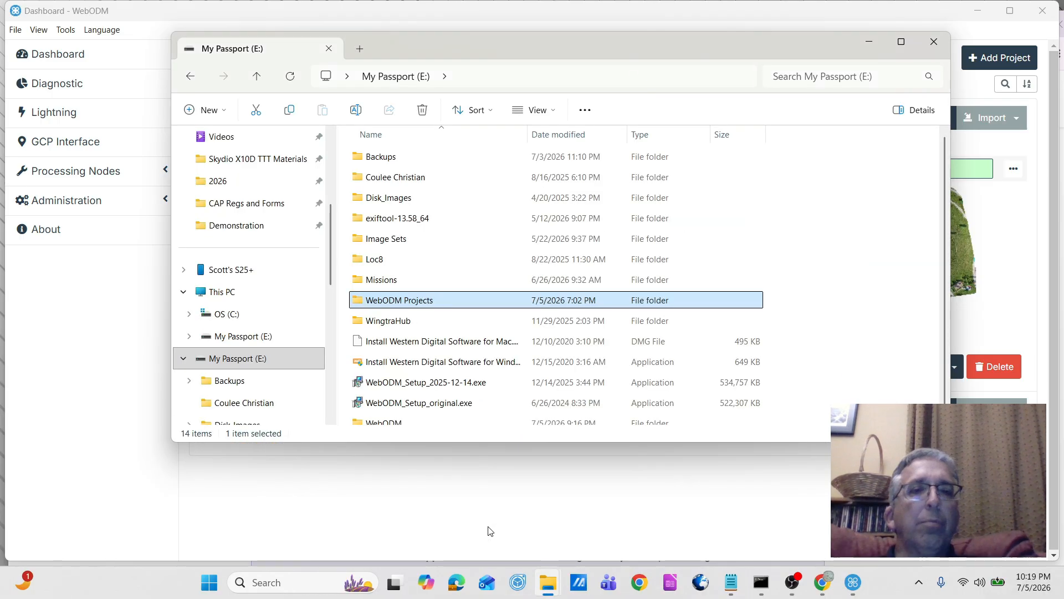
double_click(437, 302)
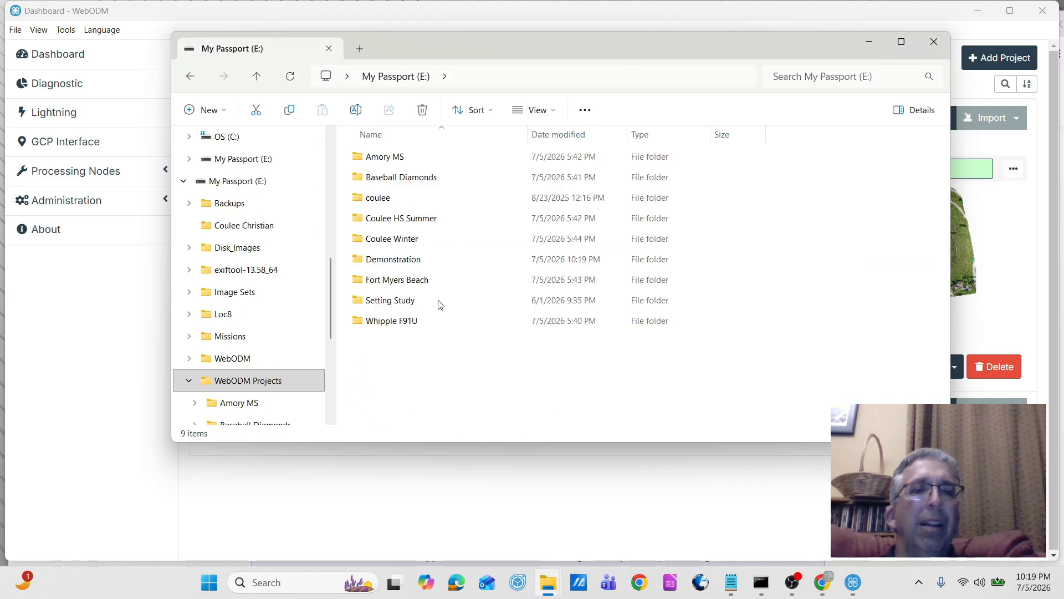
double_click(398, 262)
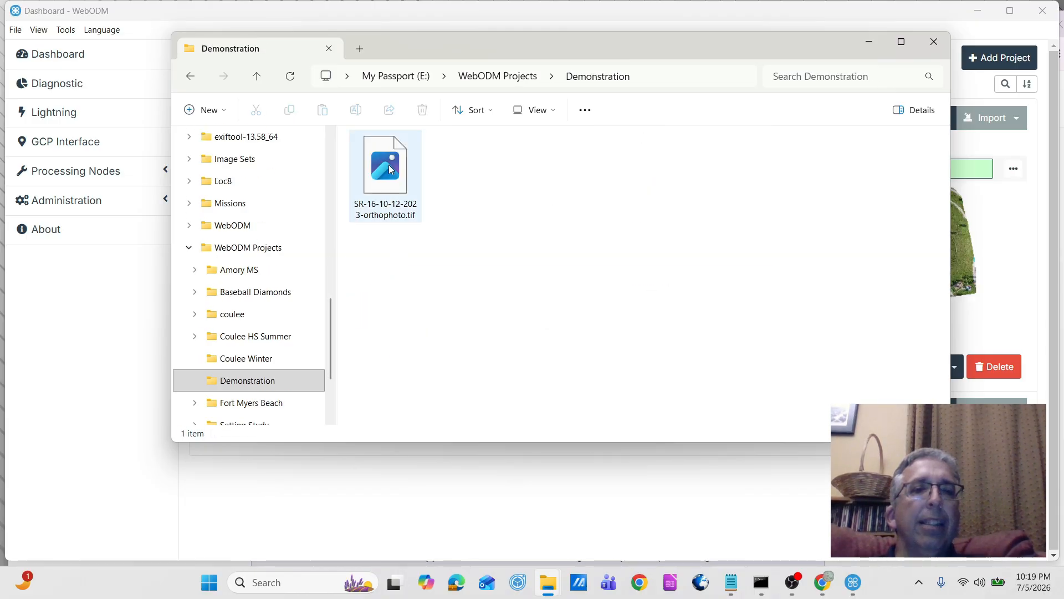
click(389, 167)
double_click(390, 169)
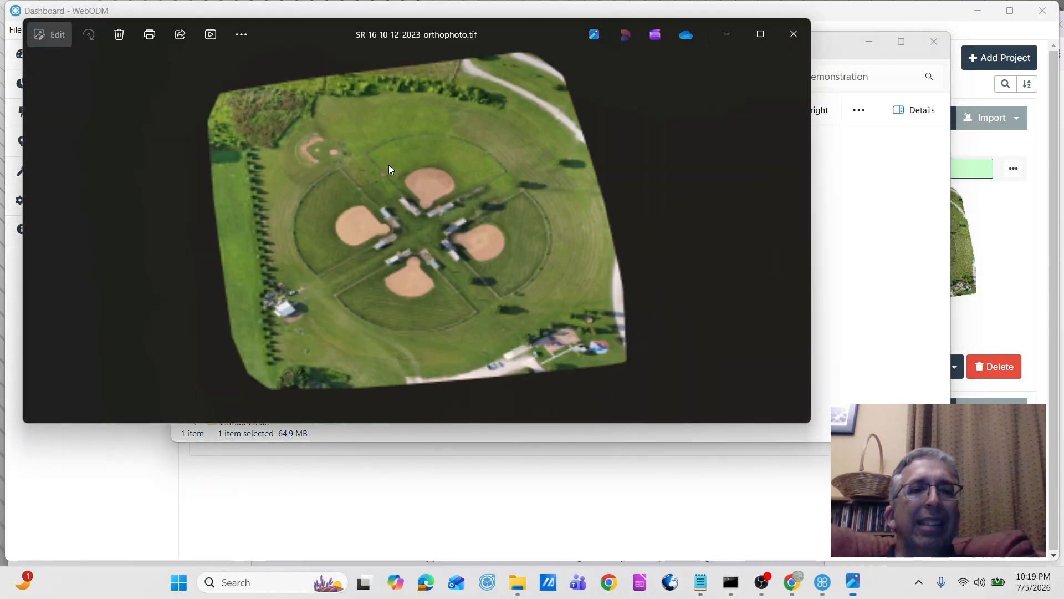
click(766, 33)
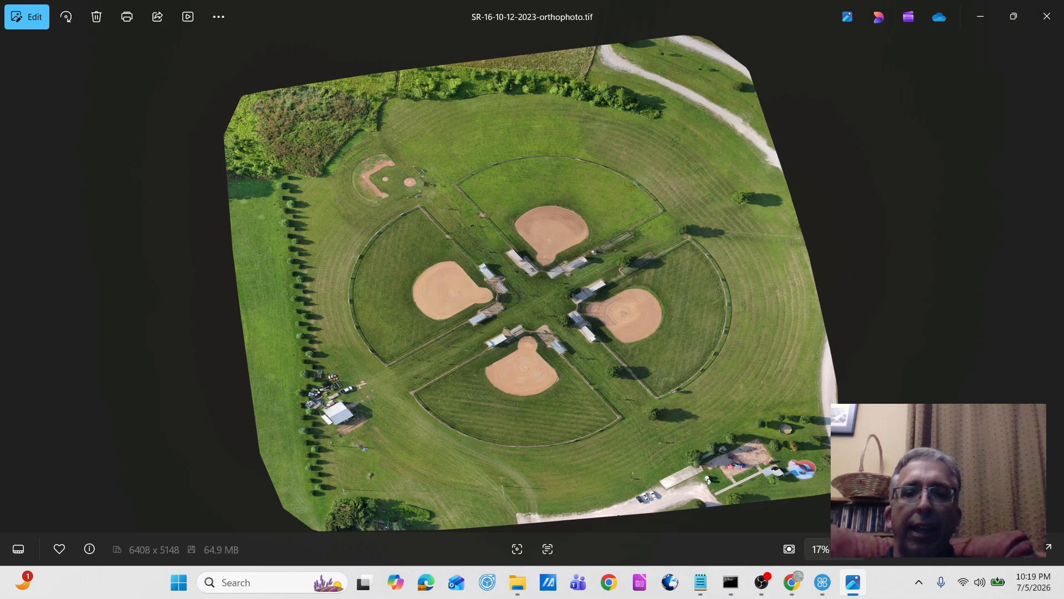
Examine the orthophoto up close around the dugouts and bleachers, close the image, and minimize File Explorer to return to WebODM
click(1000, 556)
click(1000, 556)
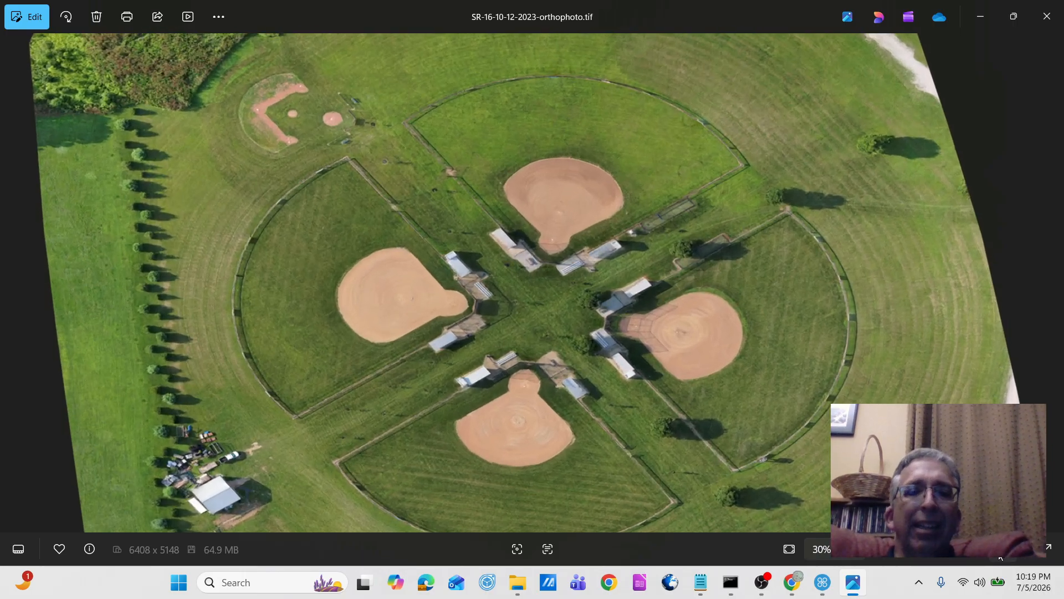
click(1000, 556)
click(1000, 556)
click(1000, 556)
click(1000, 556)
click(1000, 556)
click(1000, 556)
click(1000, 556)
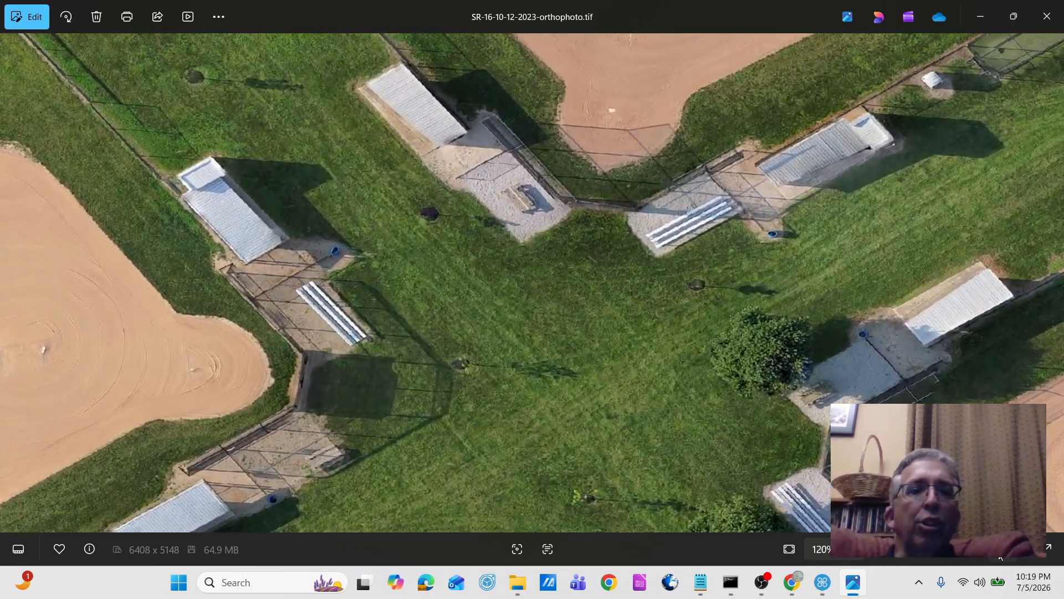
click(1000, 556)
click(1001, 556)
click(1000, 556)
click(1000, 557)
click(1000, 556)
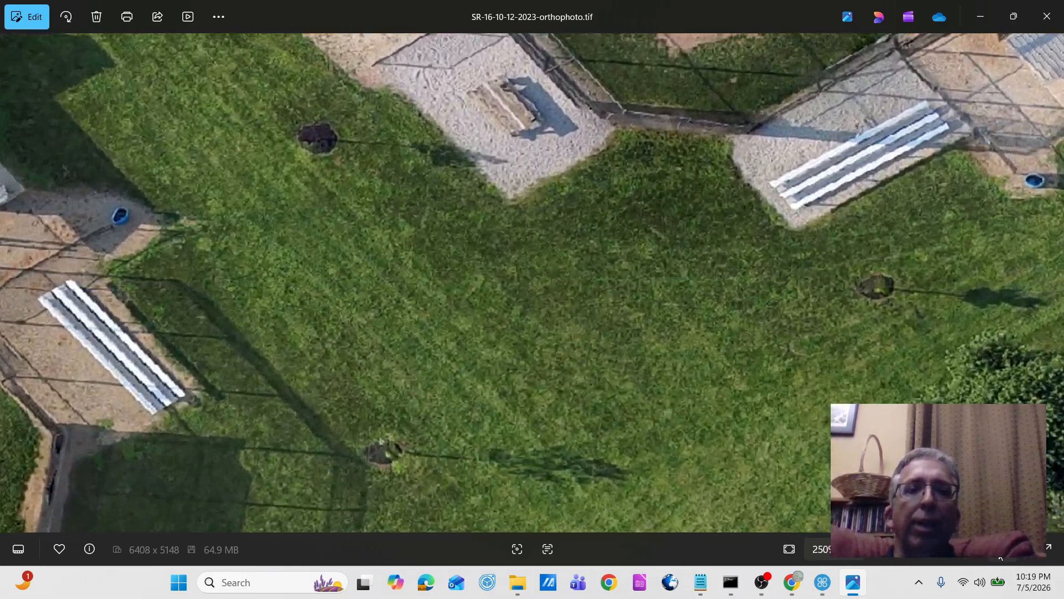
click(1000, 556)
click(1000, 556)
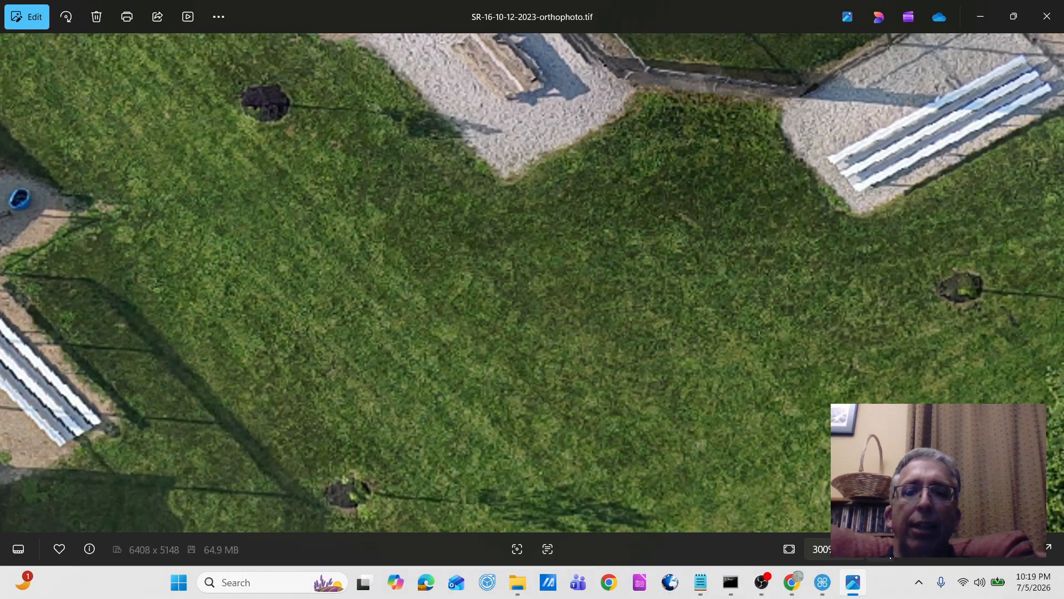
click(889, 556)
click(889, 556)
click(888, 556)
click(889, 556)
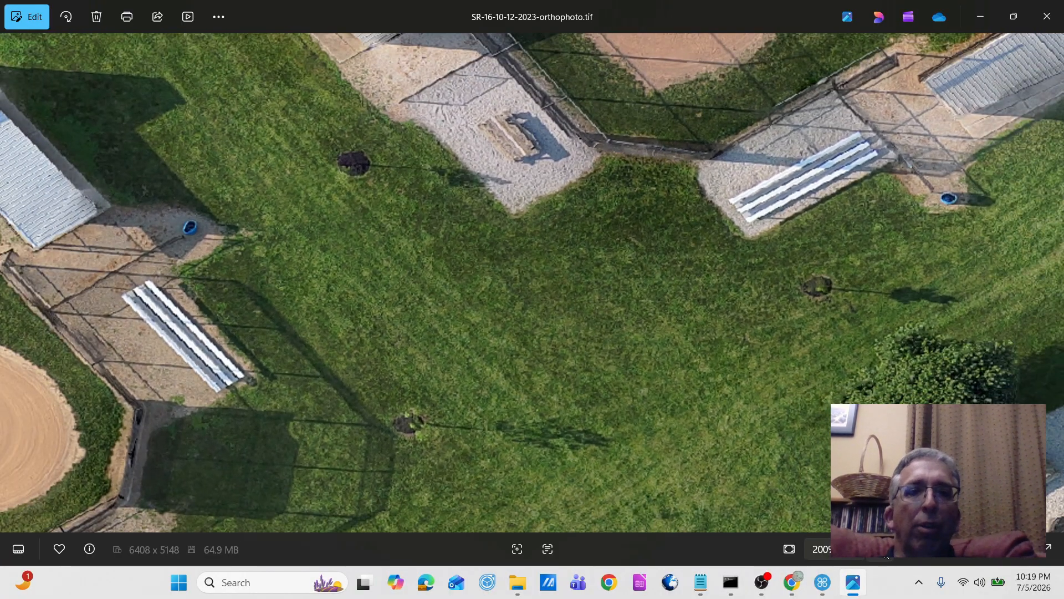
click(888, 556)
click(889, 556)
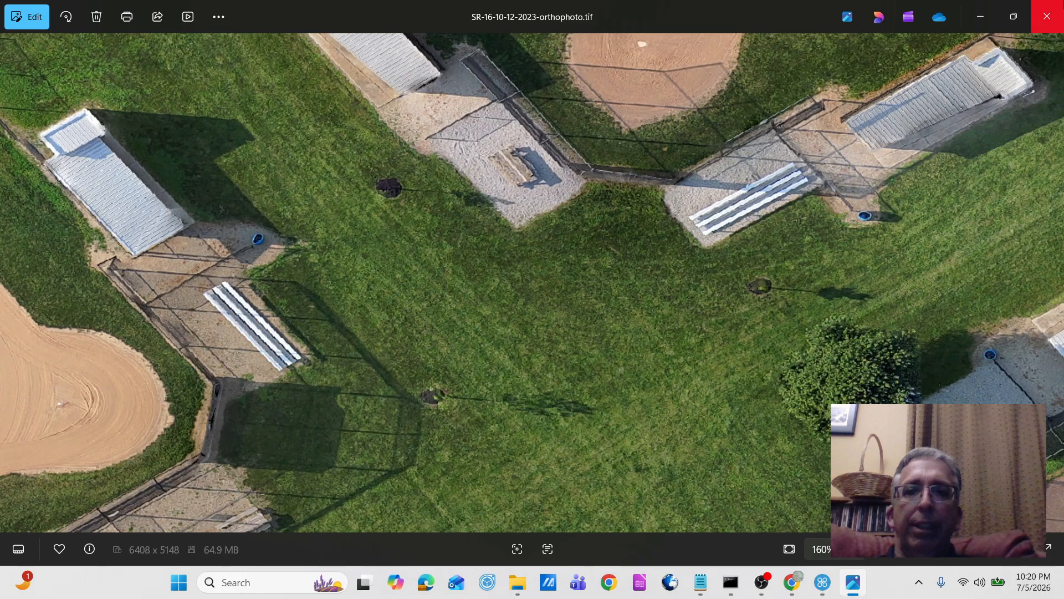
click(1055, 22)
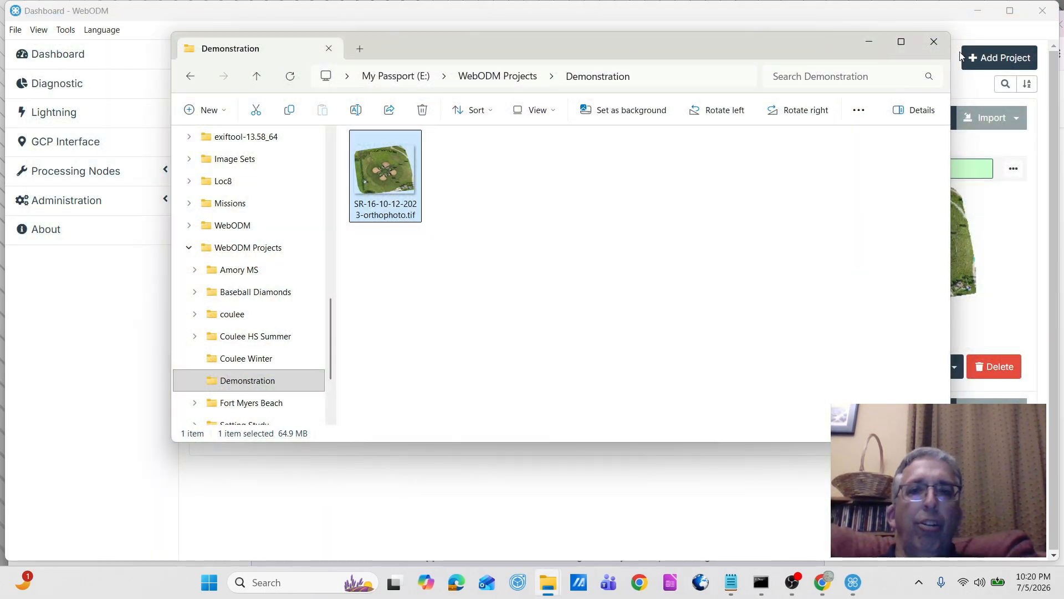
click(870, 43)
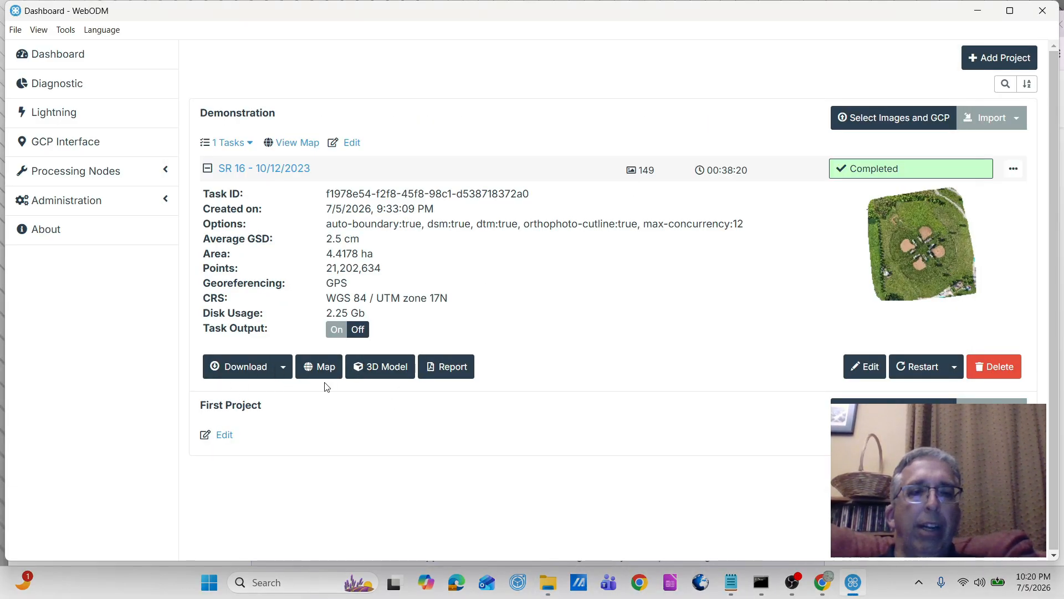
Review the completed task's quality report, from the dataset summary through survey data to camera model details, and close it
click(456, 371)
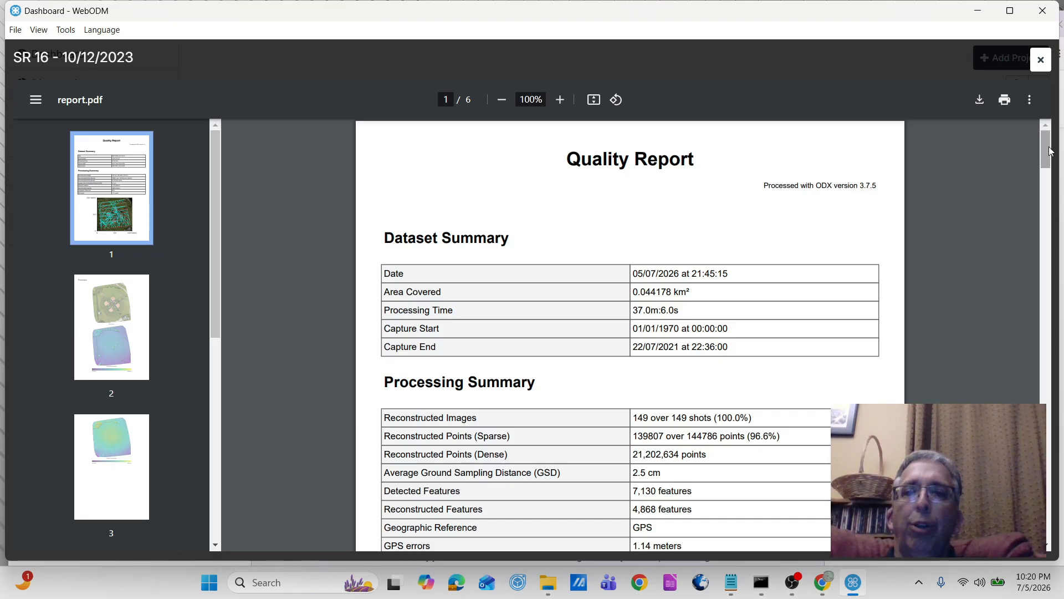
drag(1051, 151, 1049, 157)
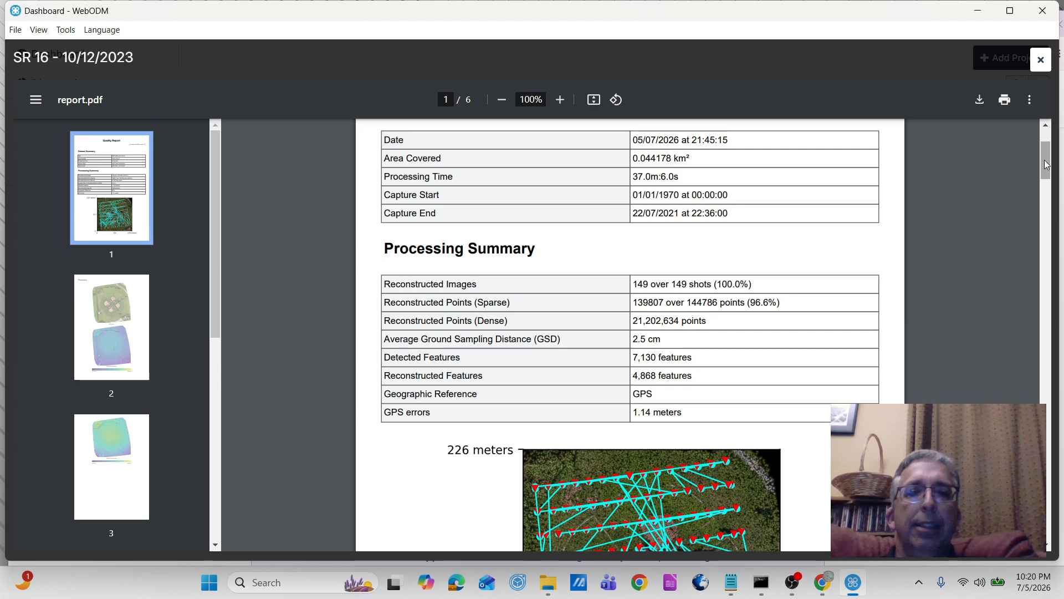
drag(1047, 164, 1063, 359)
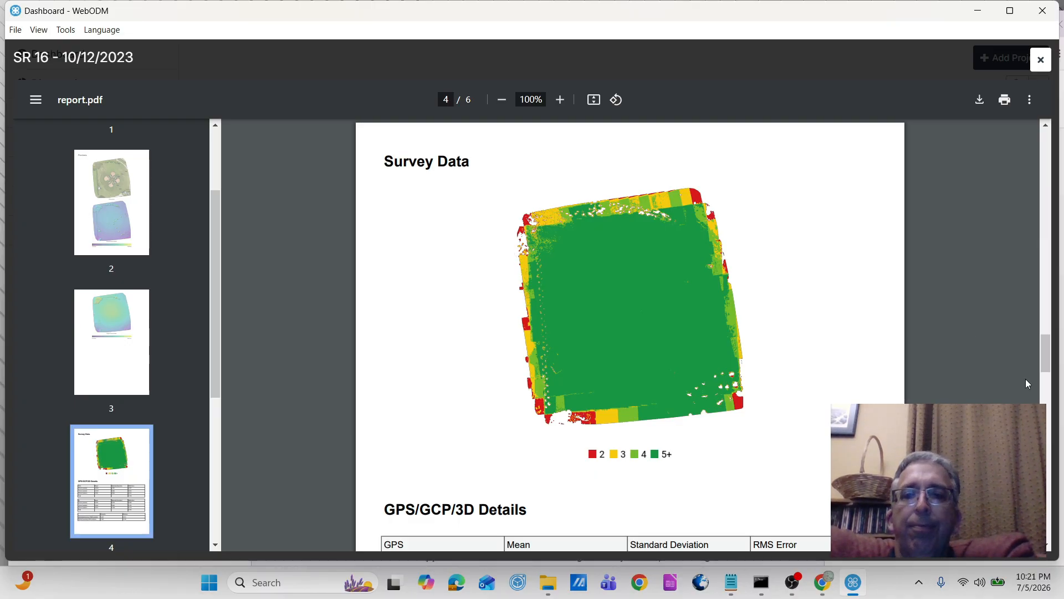
drag(1052, 357, 1063, 521)
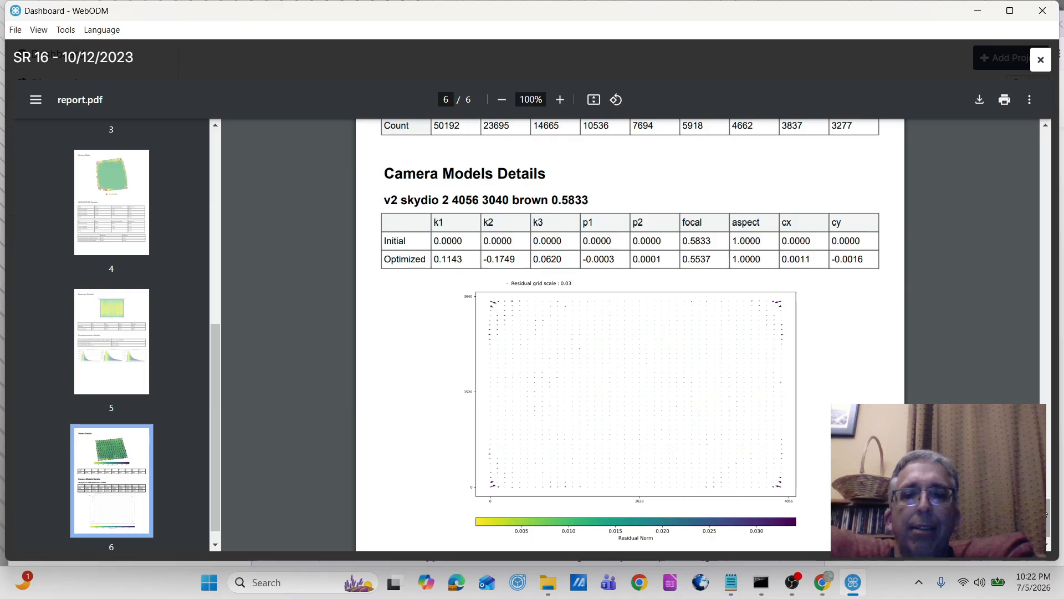
drag(1046, 510, 1047, 217)
click(1042, 59)
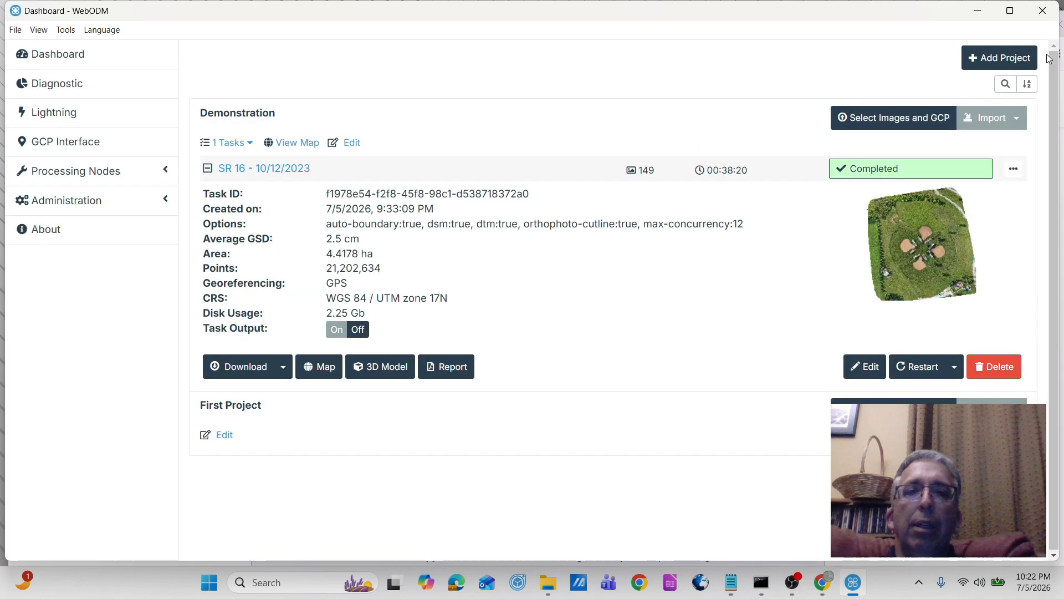
click(283, 368)
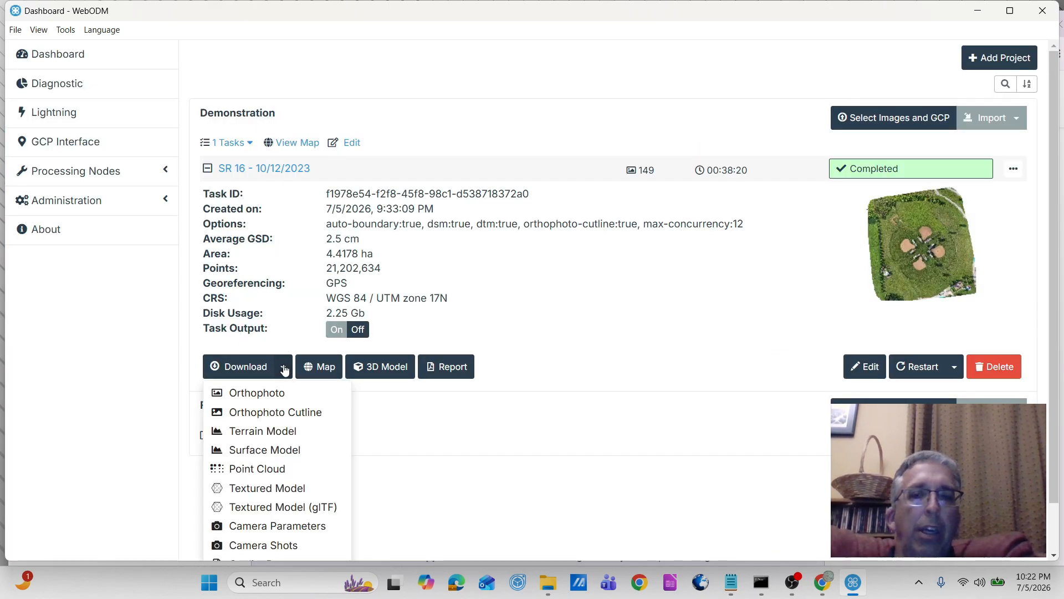
drag(1058, 283, 1063, 337)
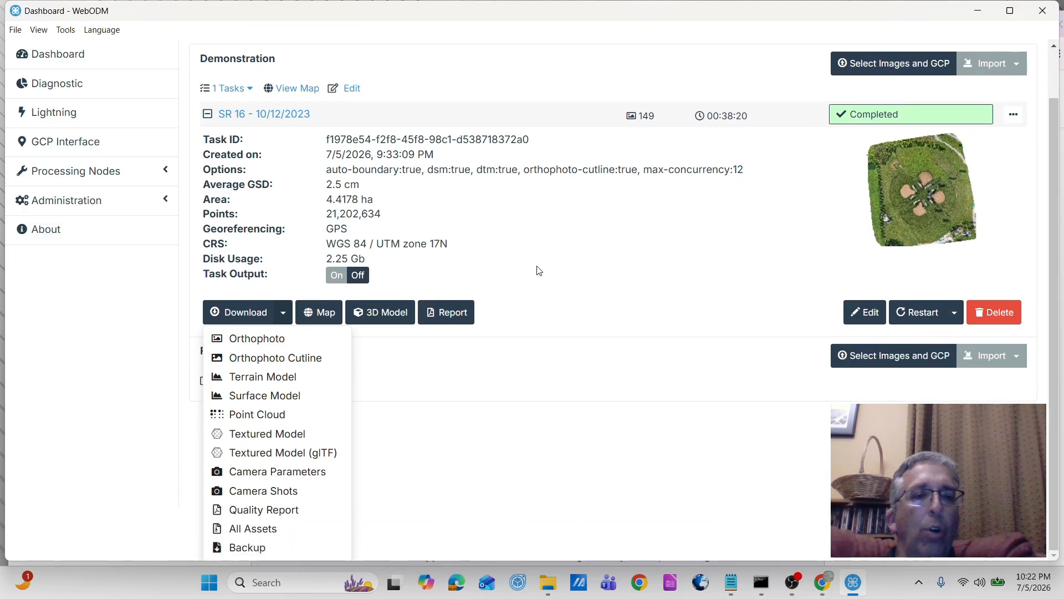
click(281, 531)
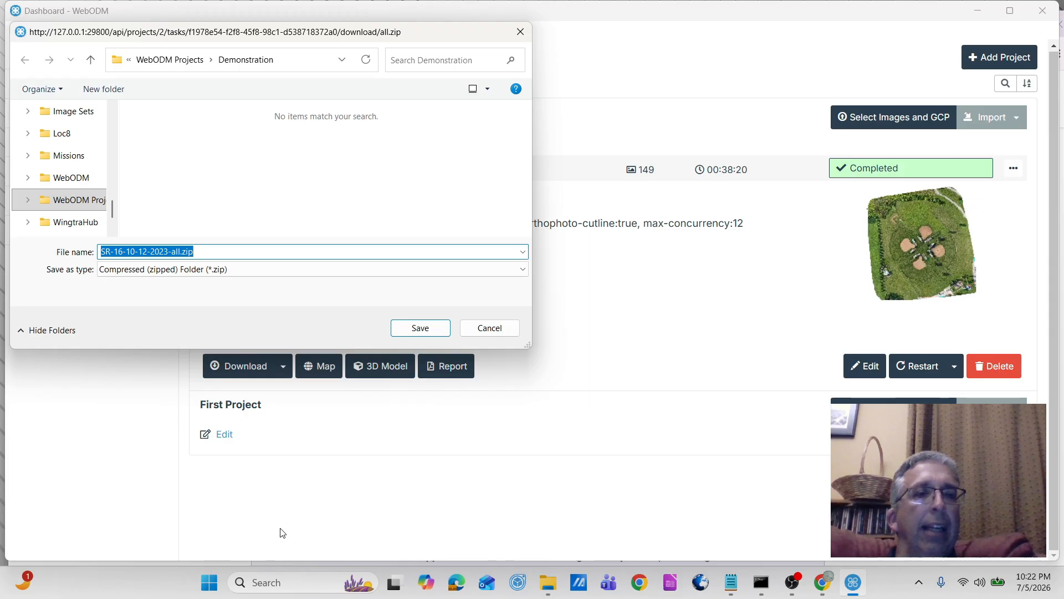
click(67, 202)
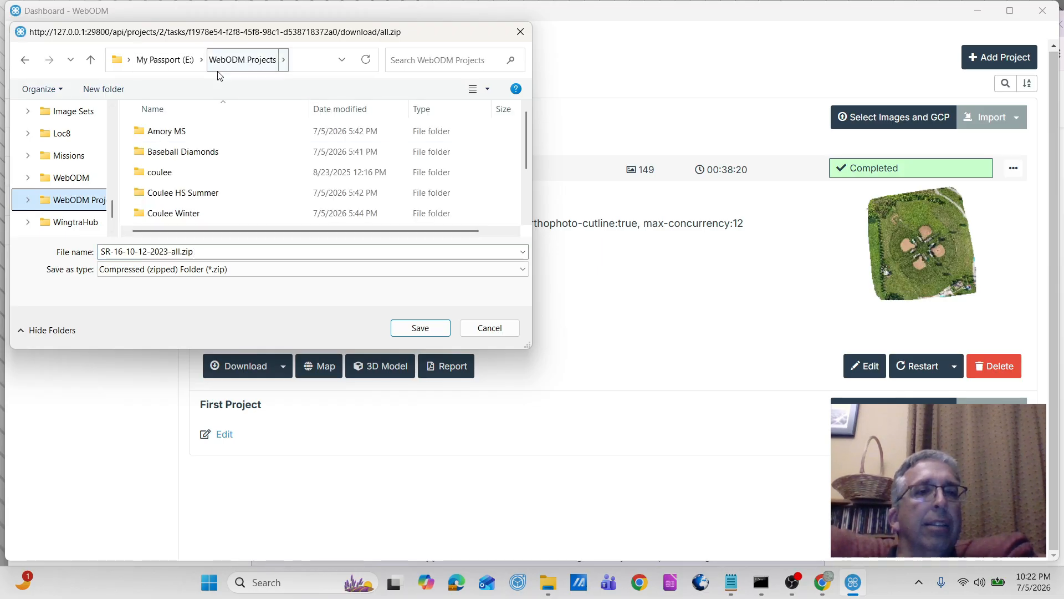
drag(525, 125, 528, 172)
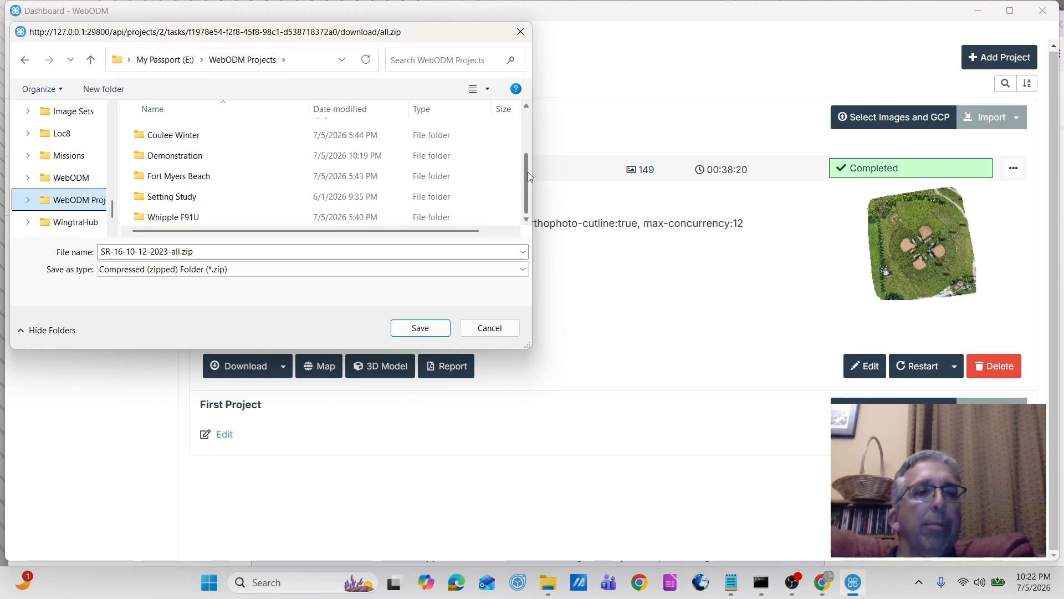
double_click(205, 156)
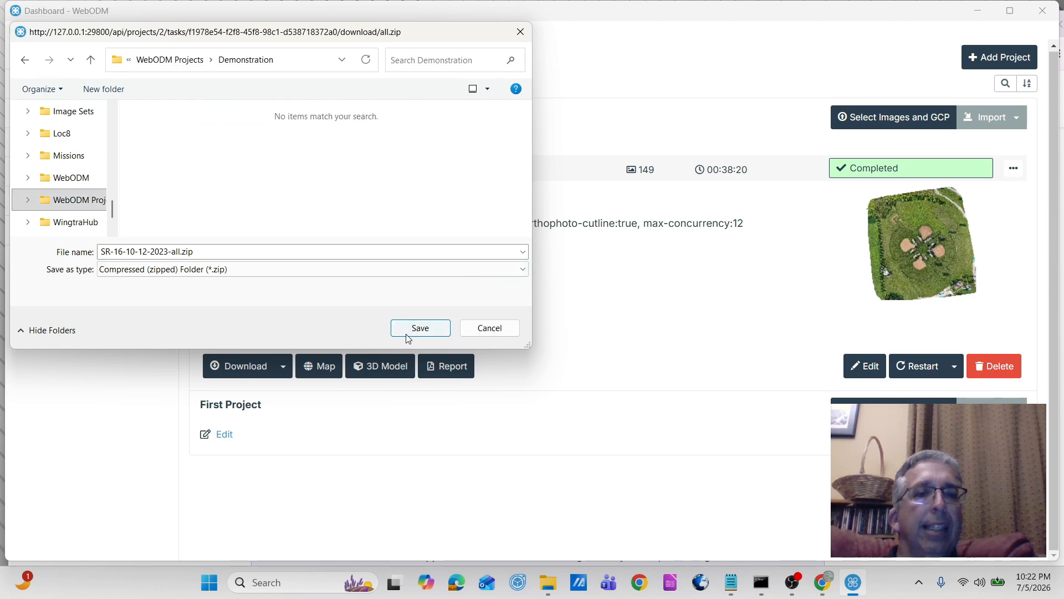
click(407, 333)
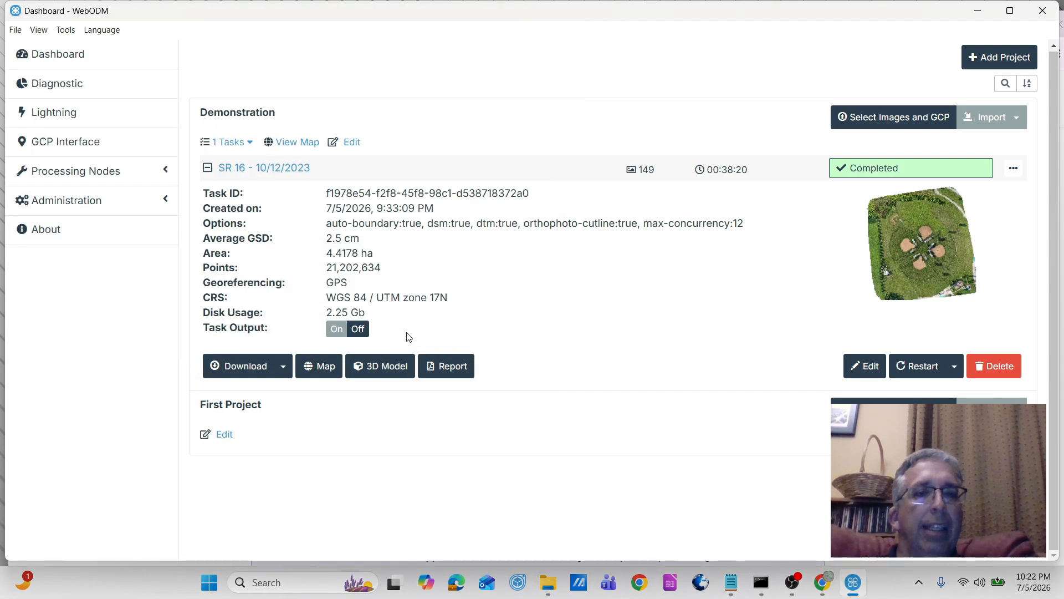
Switch to File Explorer's Demonstration folder, show the details pane and list the files in Details view
mouse_move(555, 589)
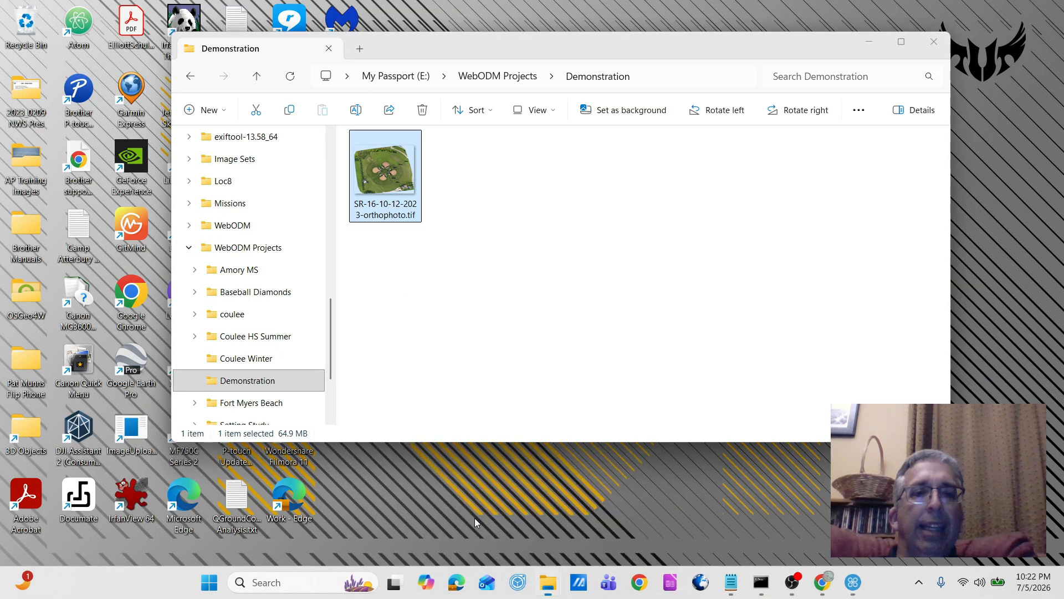
click(475, 518)
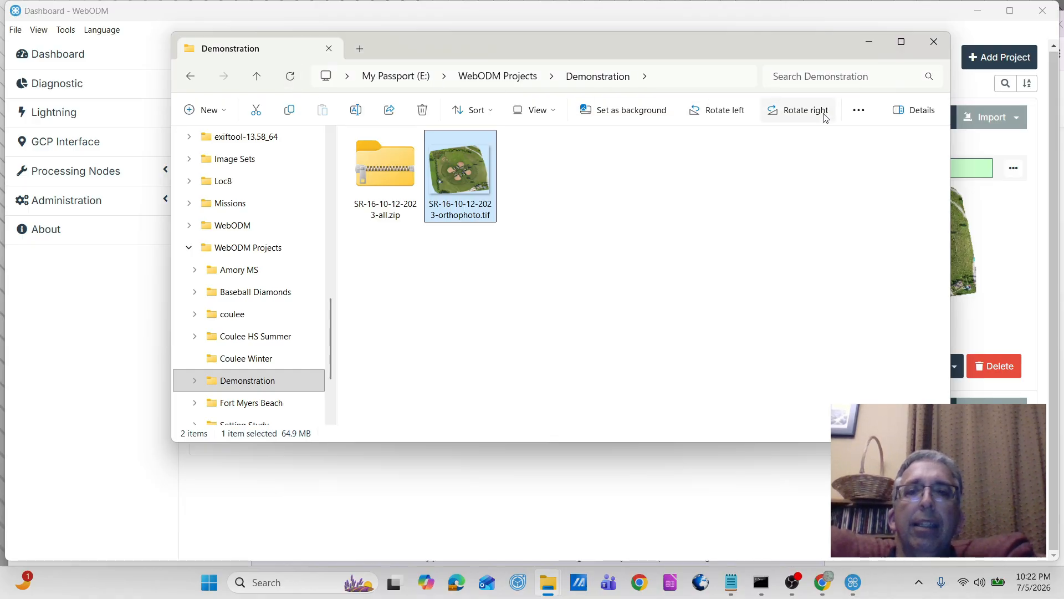
click(914, 109)
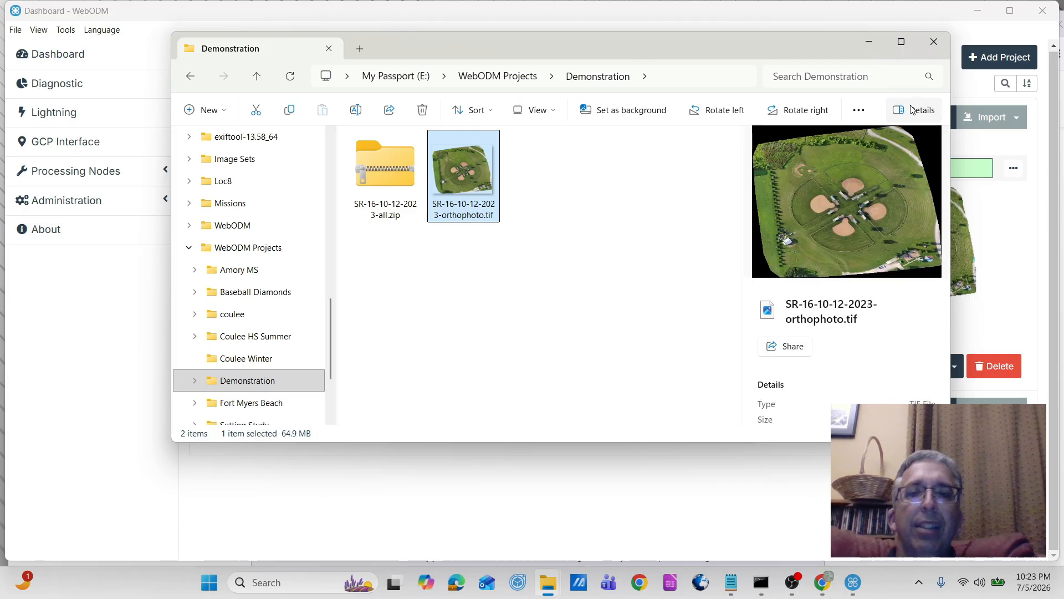
click(555, 111)
click(532, 254)
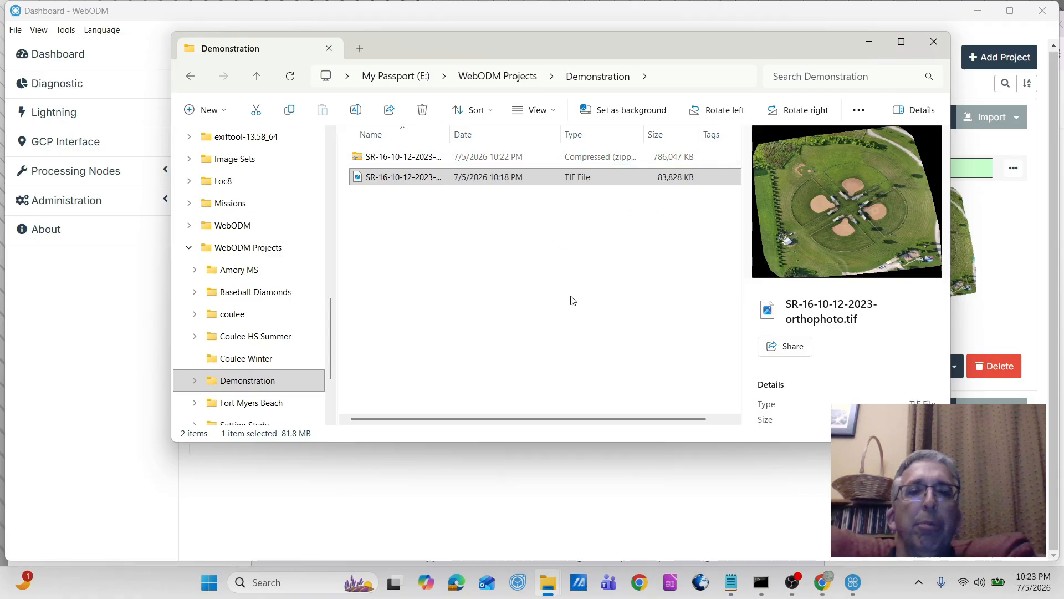
double_click(416, 157)
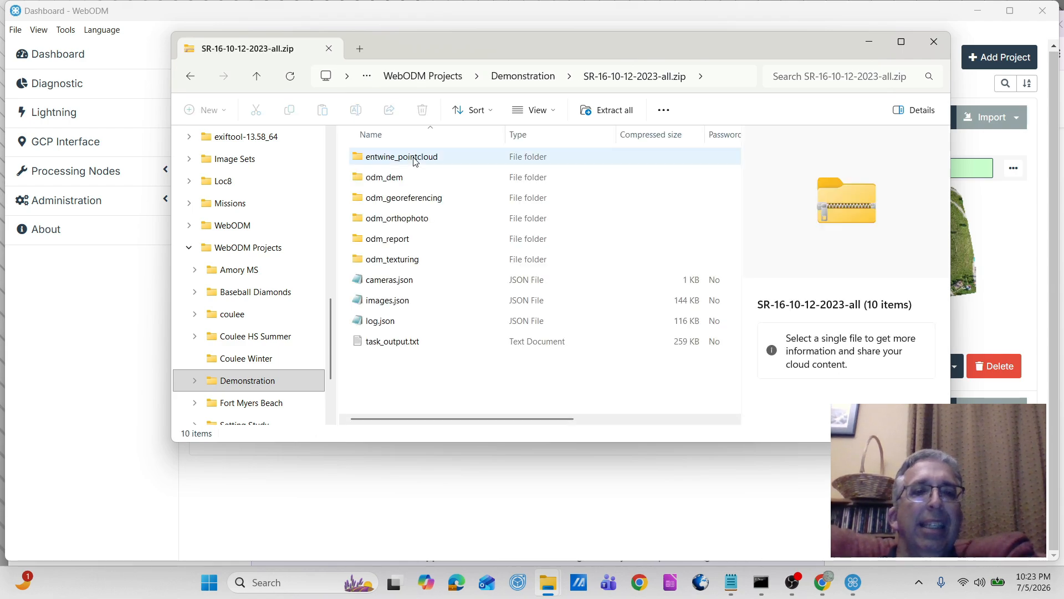
click(410, 222)
double_click(409, 222)
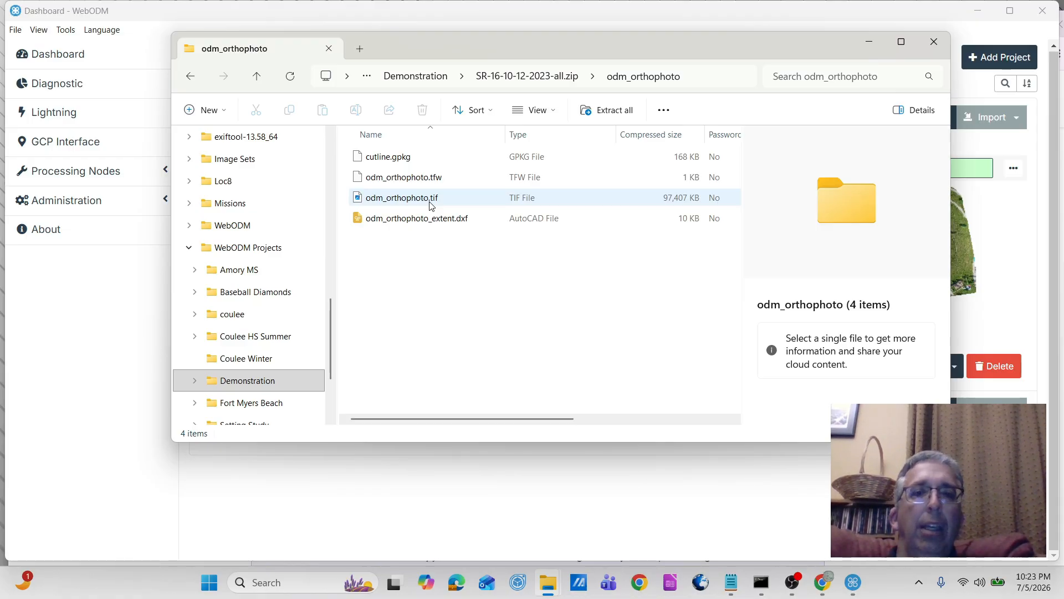
click(559, 78)
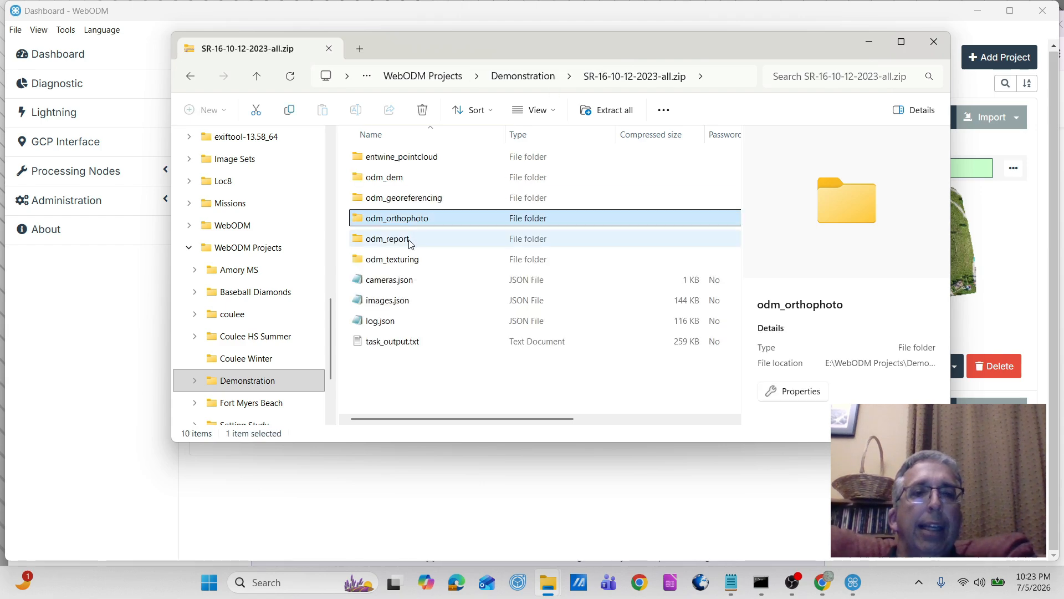
double_click(400, 177)
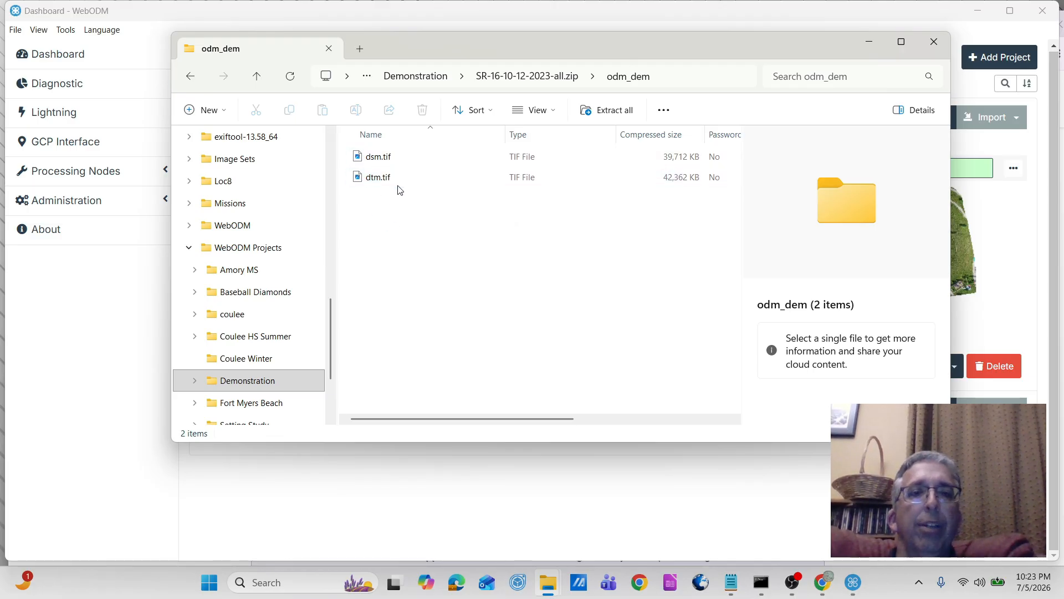
click(515, 78)
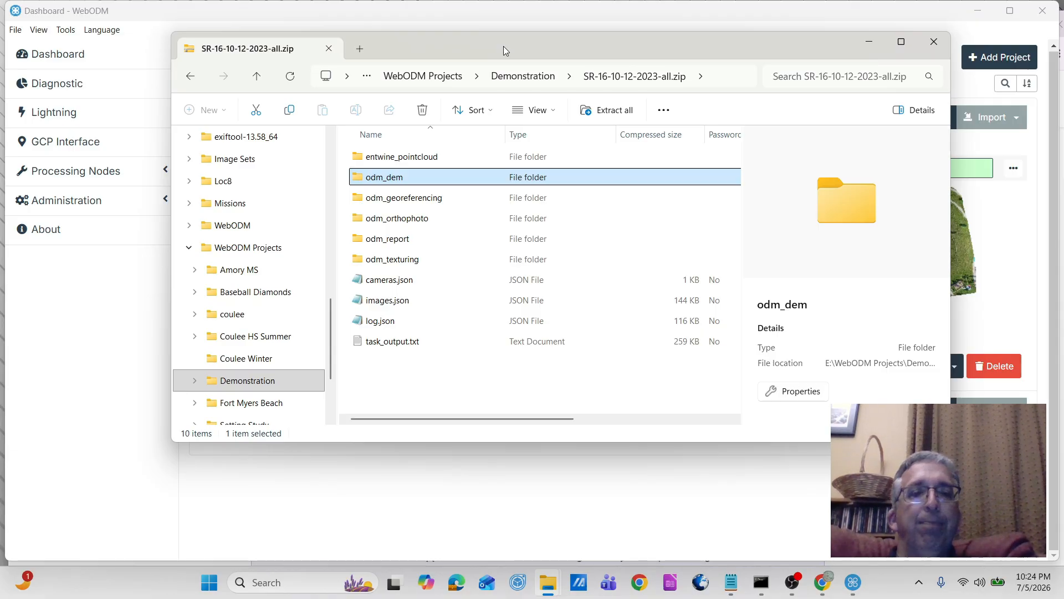
click(869, 43)
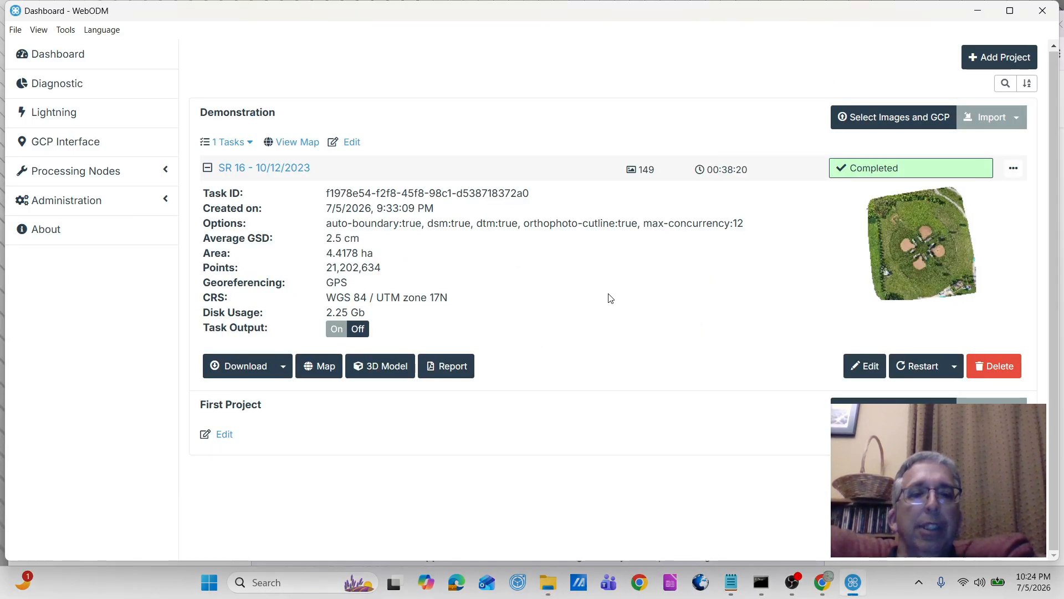